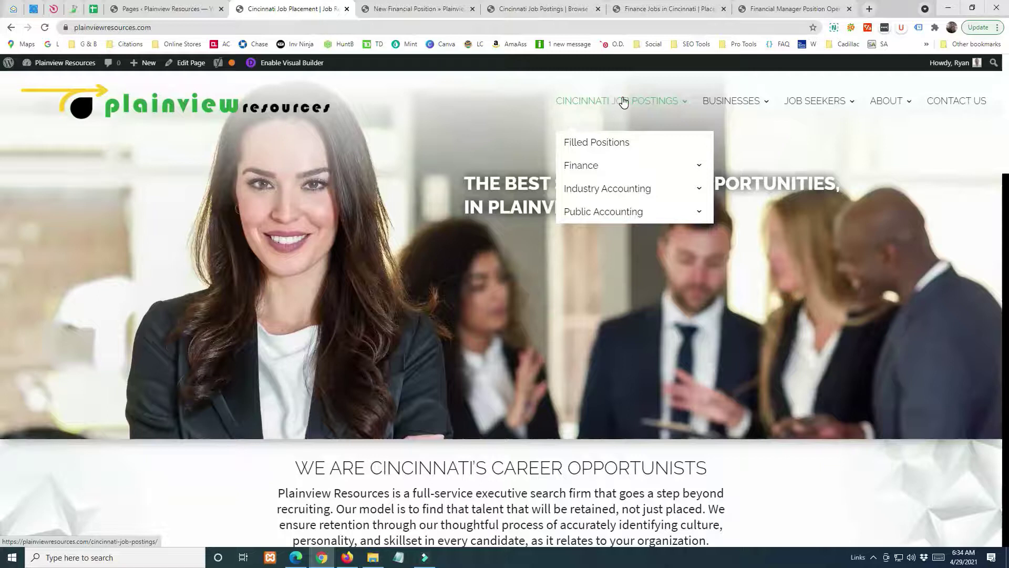
pyautogui.moveTo(604, 173)
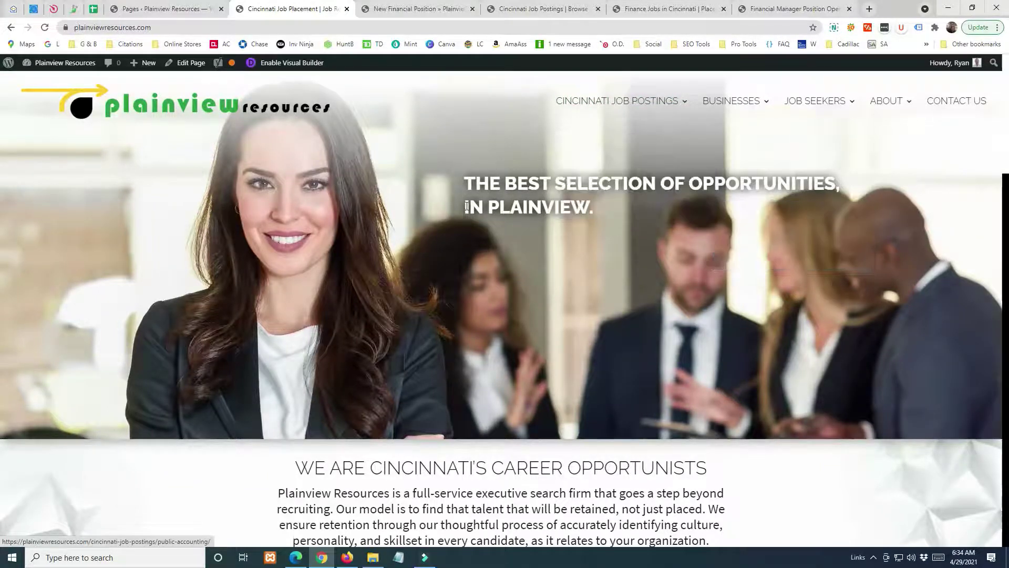
pyautogui.moveTo(638, 100)
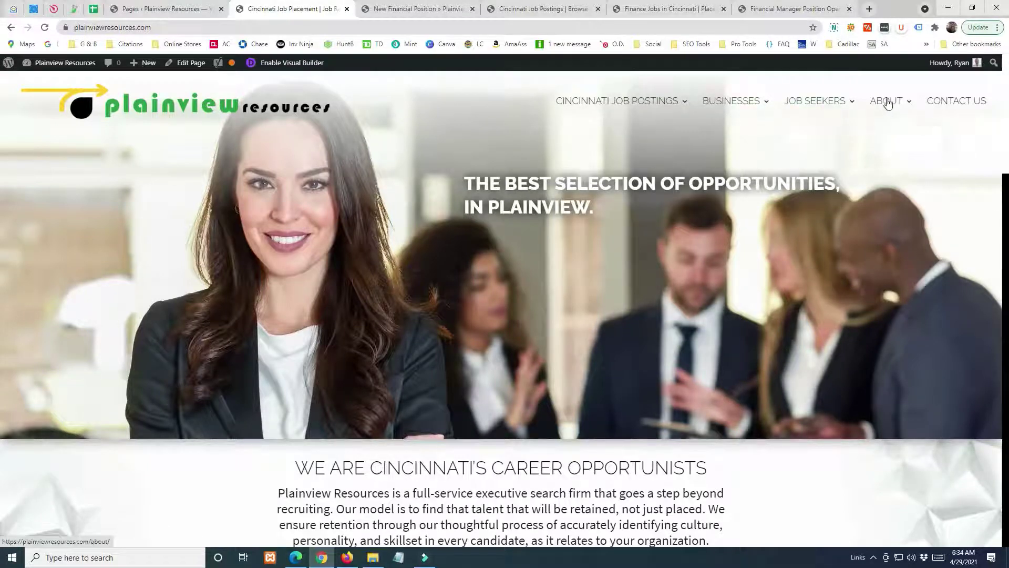
pyautogui.moveTo(887, 103)
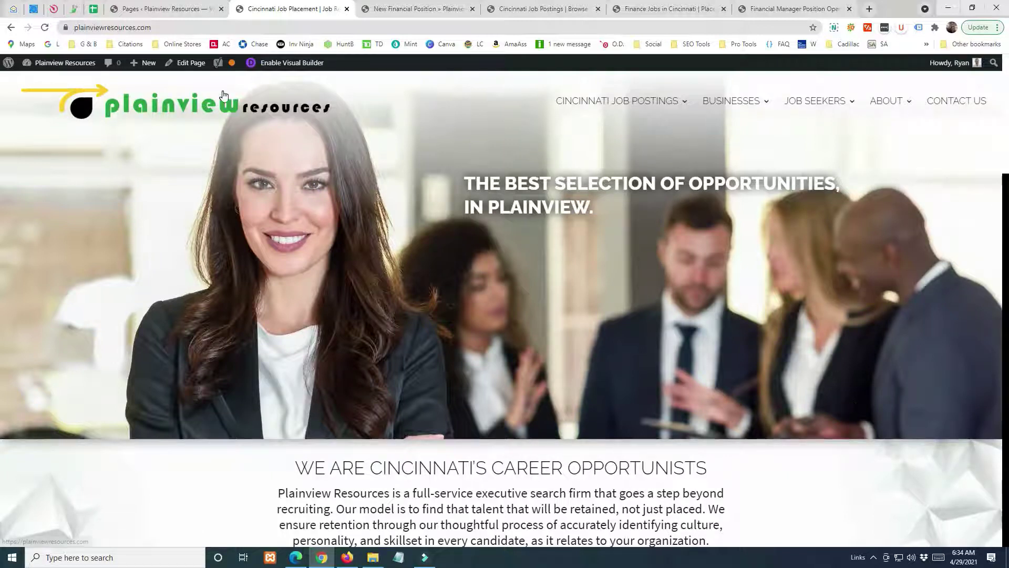
# Open the Financial Planner – Wealth Management page for editing in a new tab from the WordPress pages list
pyautogui.click(192, 9)
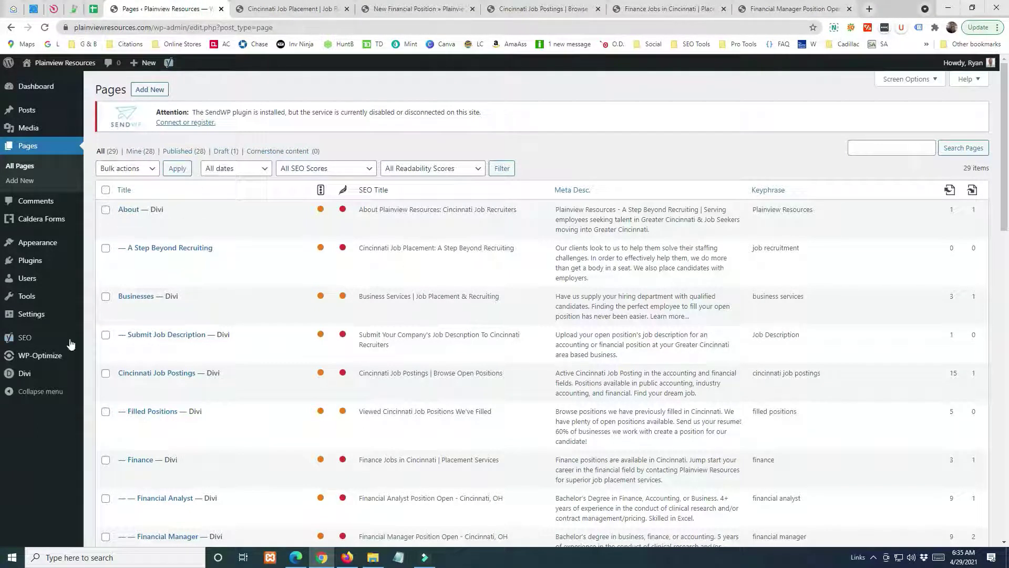
pyautogui.moveTo(28, 374)
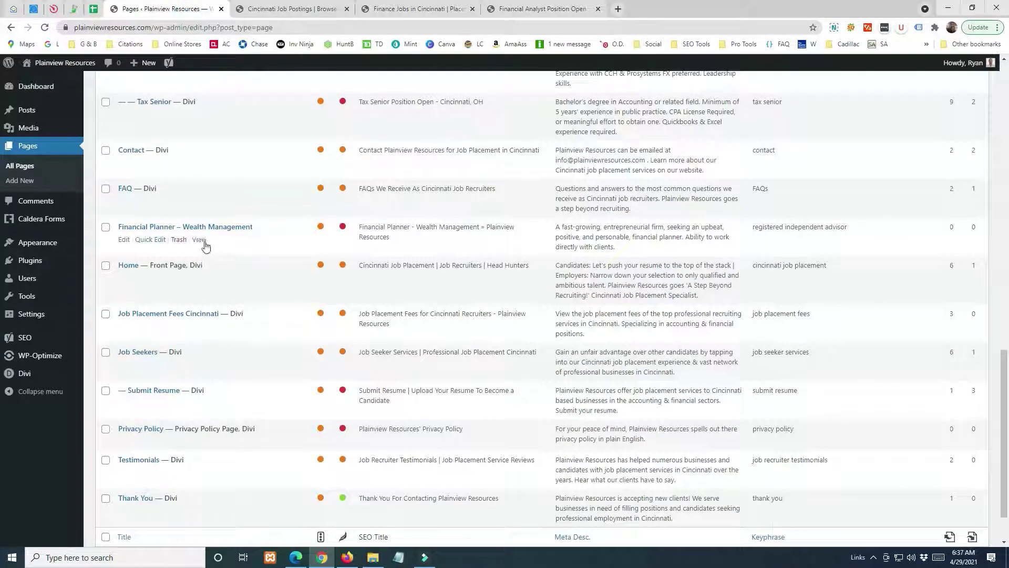
pyautogui.rightClick(124, 245)
pyautogui.click(152, 251)
pyautogui.click(291, 8)
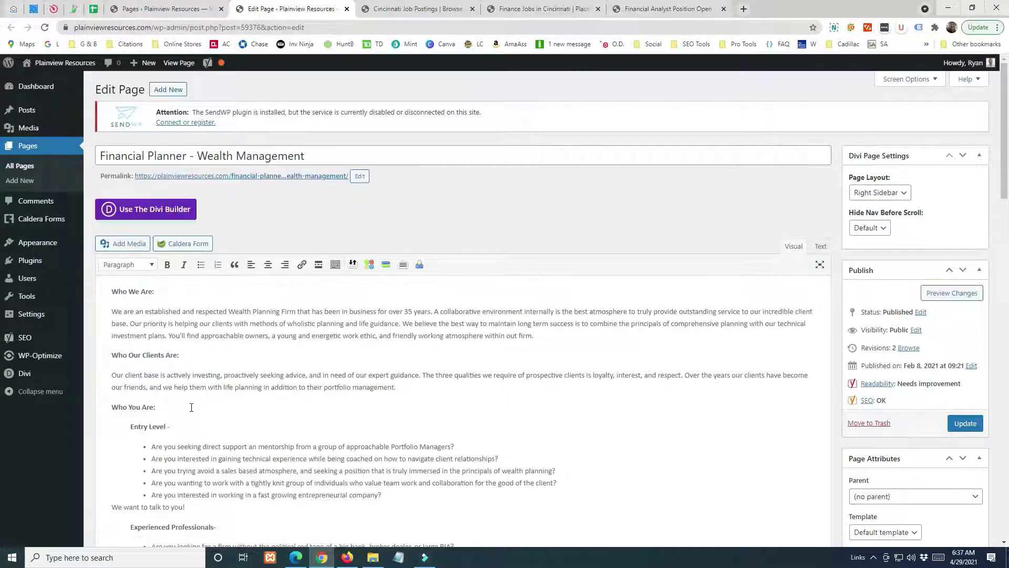
# Examine the page's body content in both the visual view and the HTML text view, including its inline styles
pyautogui.scroll(-10, 191, 407)
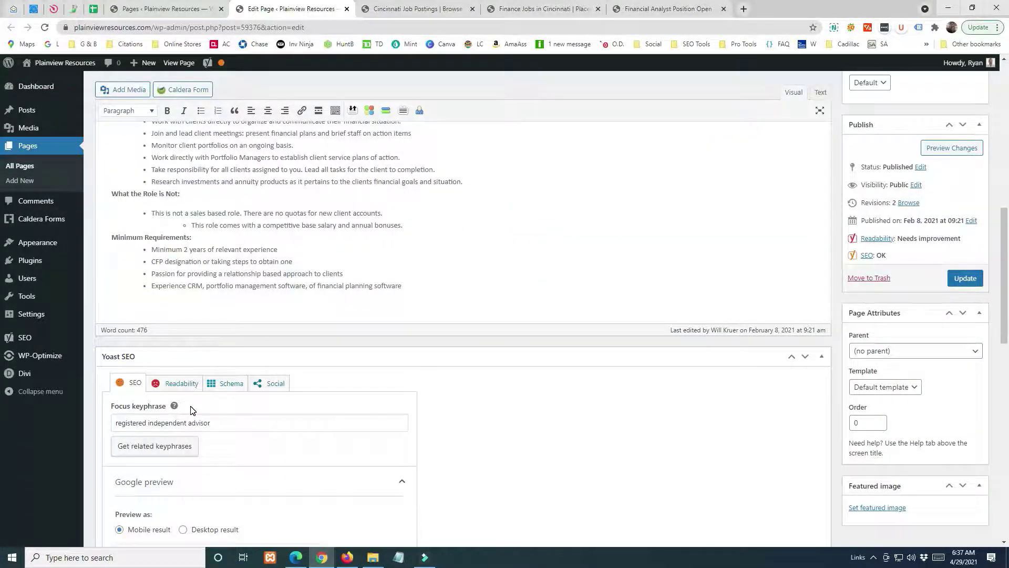
pyautogui.scroll(6, 191, 408)
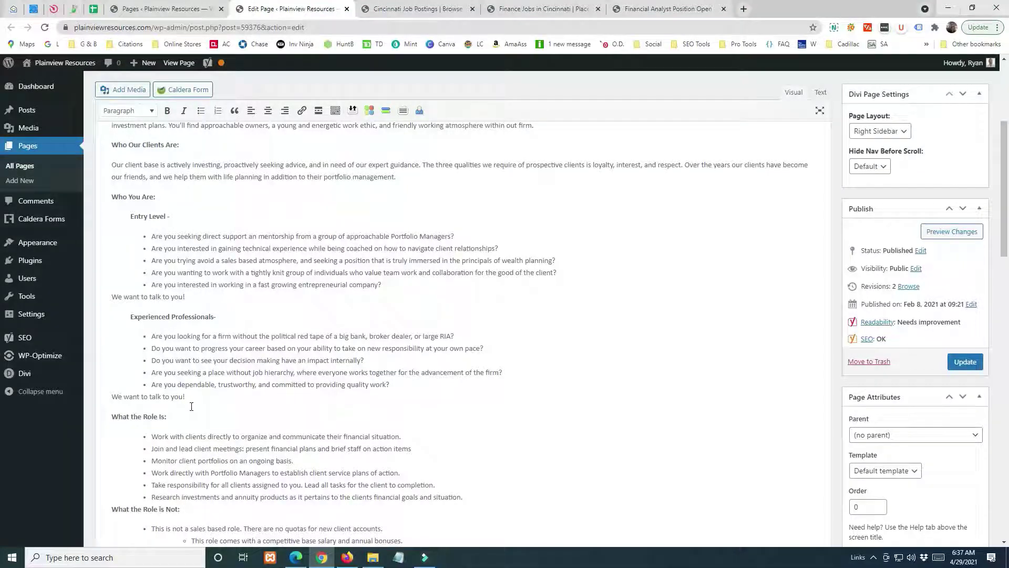
pyautogui.scroll(2, 191, 406)
pyautogui.scroll(2, 195, 403)
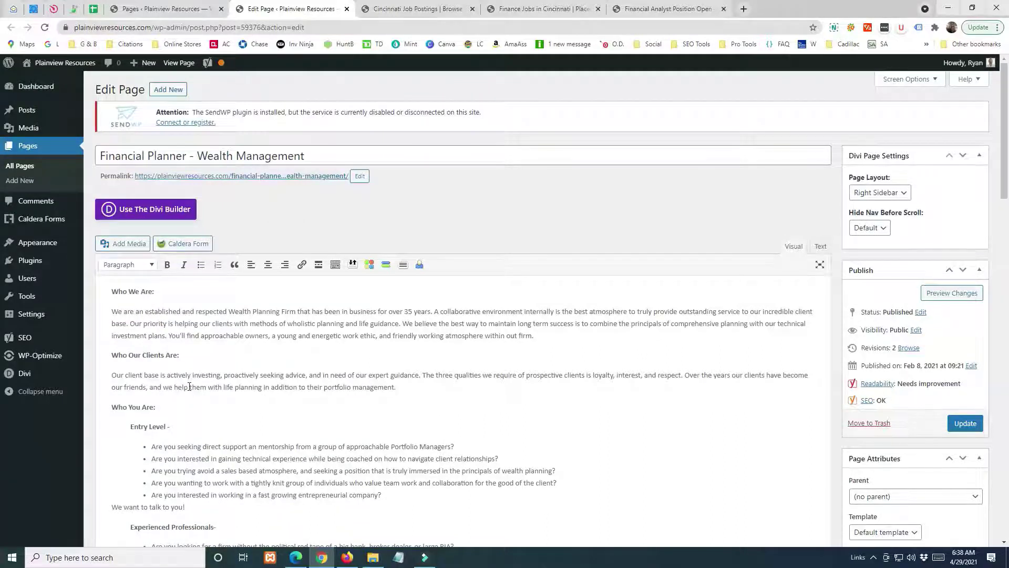
pyautogui.click(821, 246)
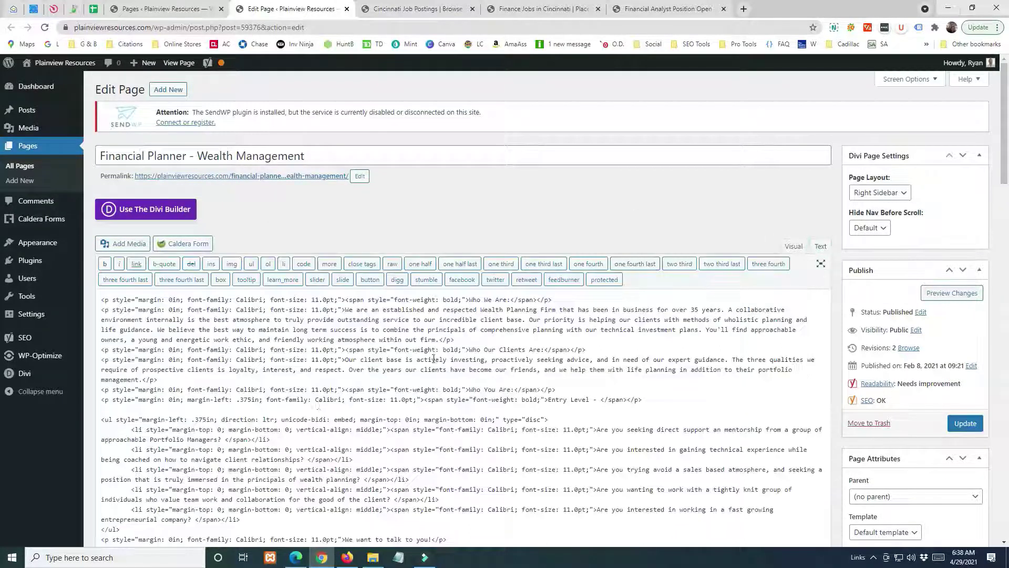
pyautogui.scroll(-3, 318, 404)
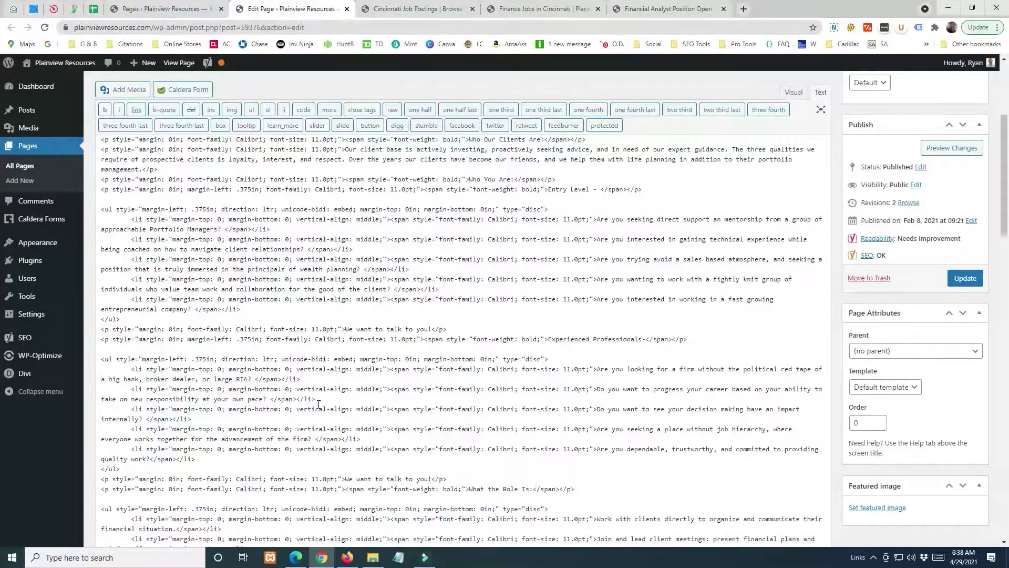
pyautogui.scroll(-10, 318, 404)
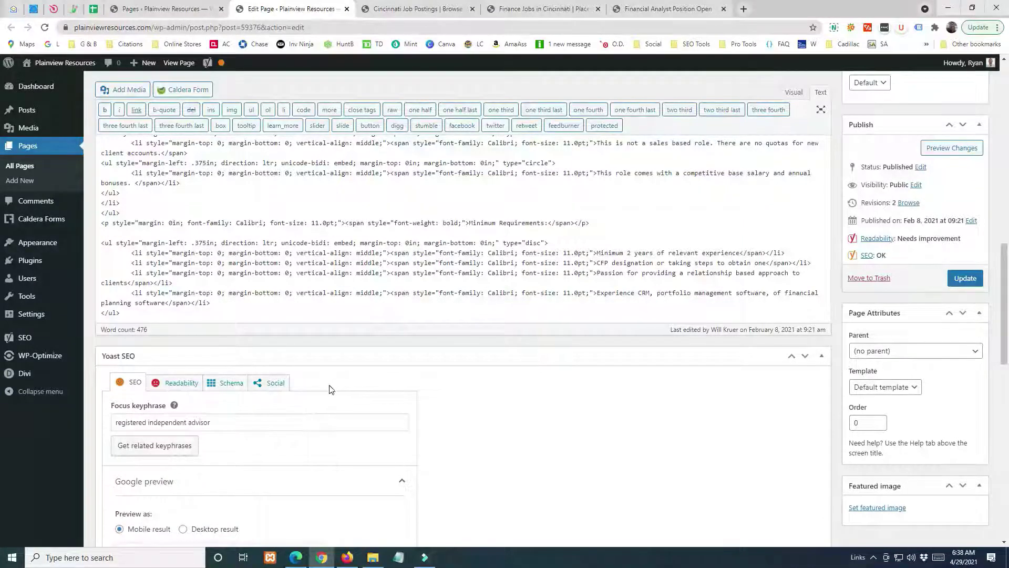
pyautogui.scroll(15, 342, 378)
pyautogui.click(791, 245)
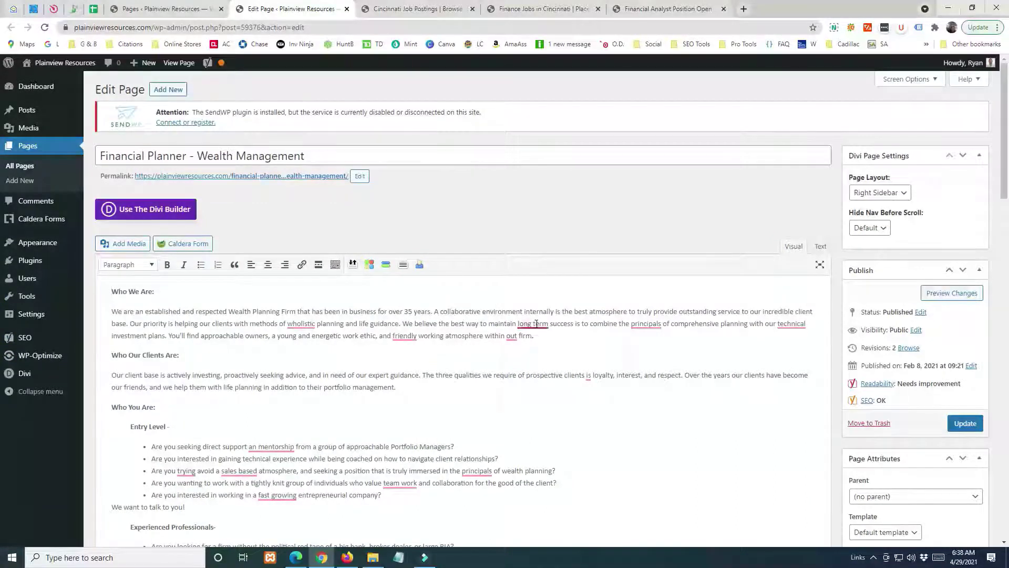
pyautogui.moveTo(646, 324)
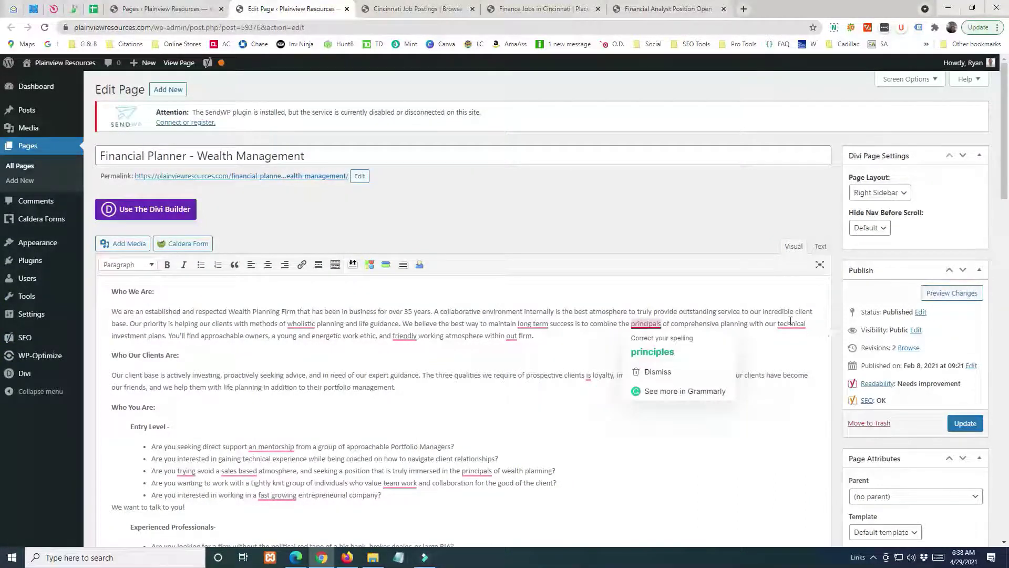
# Copy the entire job description, from the Who We Are heading through the last Minimum Requirements bullet
pyautogui.scroll(-4, 295, 305)
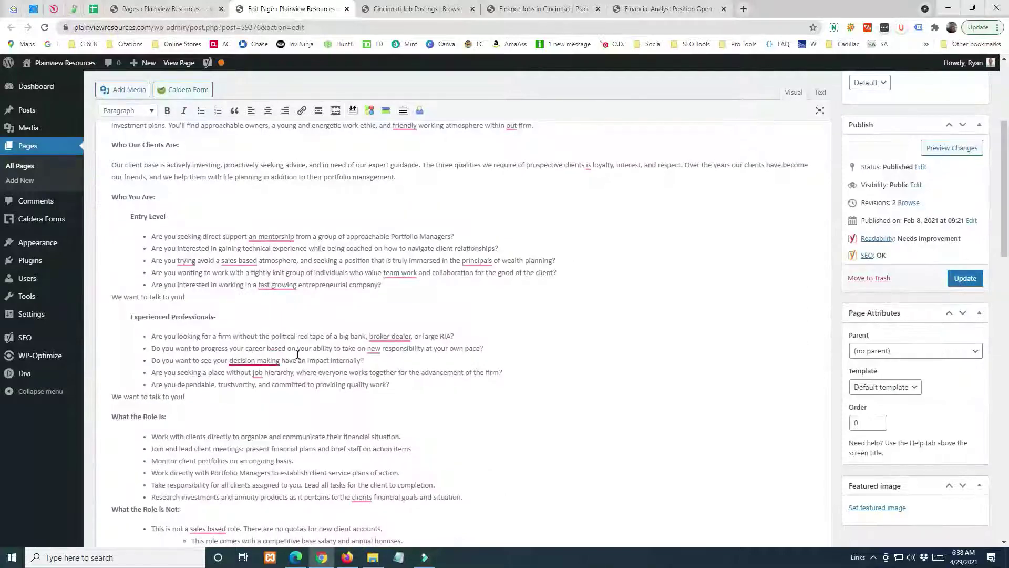
pyautogui.scroll(-6, 331, 315)
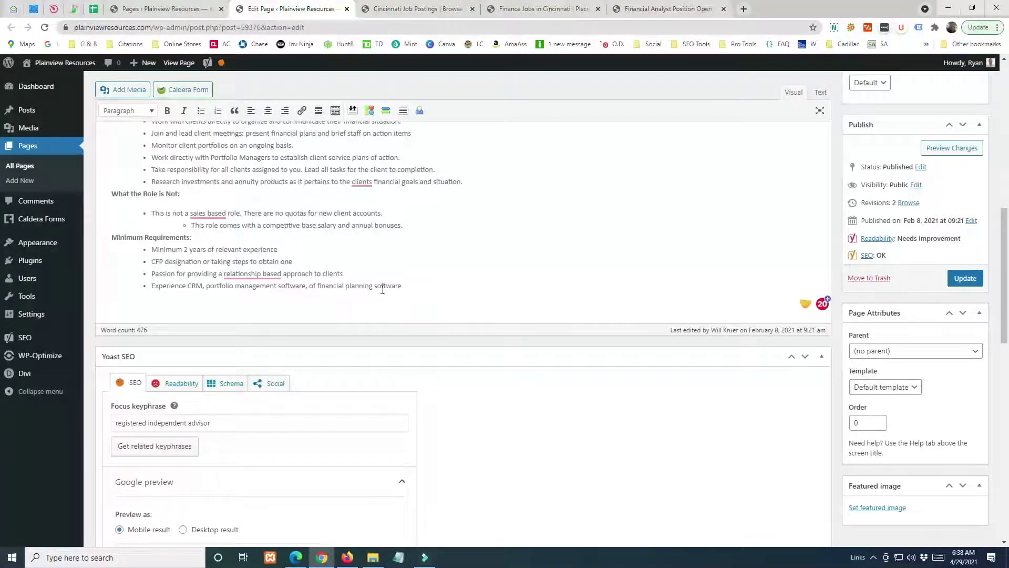
pyautogui.moveTo(407, 284); pyautogui.dragTo(104, 294)
pyautogui.hotkey('ctrl', 'c')
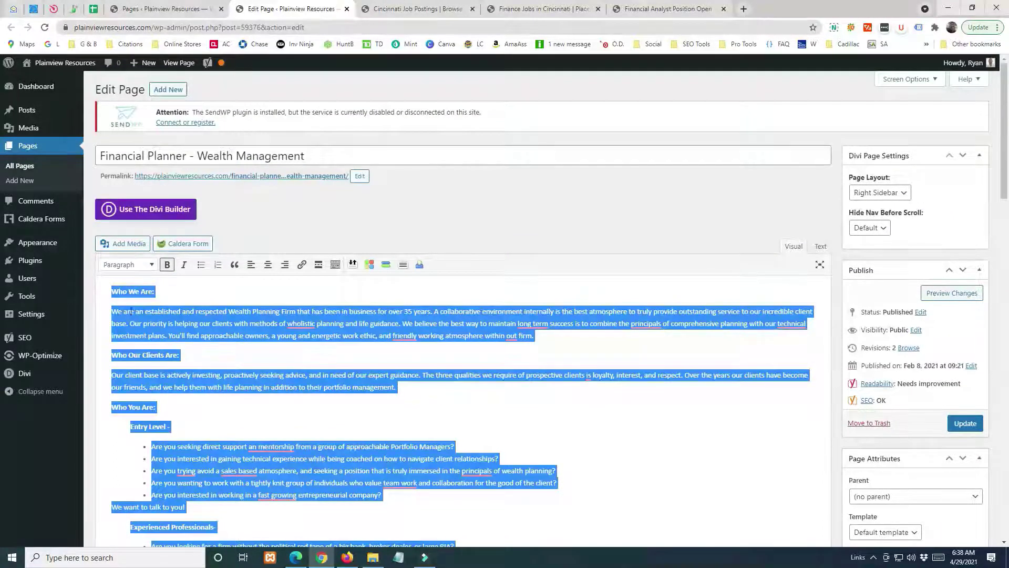
# Convert the page to the Divi Builder with its existing content and switch the builder to the desktop view
pyautogui.click(170, 215)
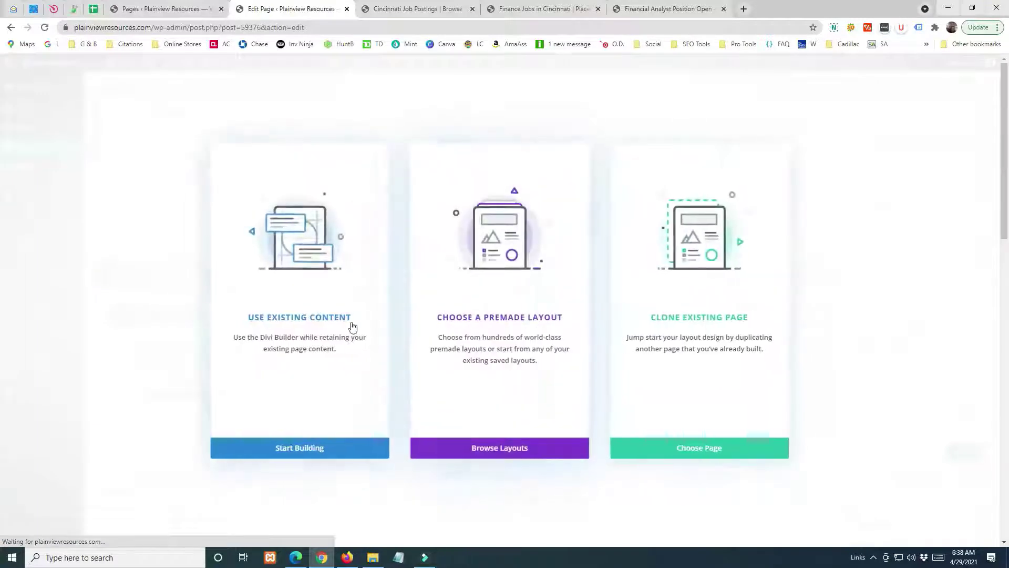
pyautogui.click(287, 315)
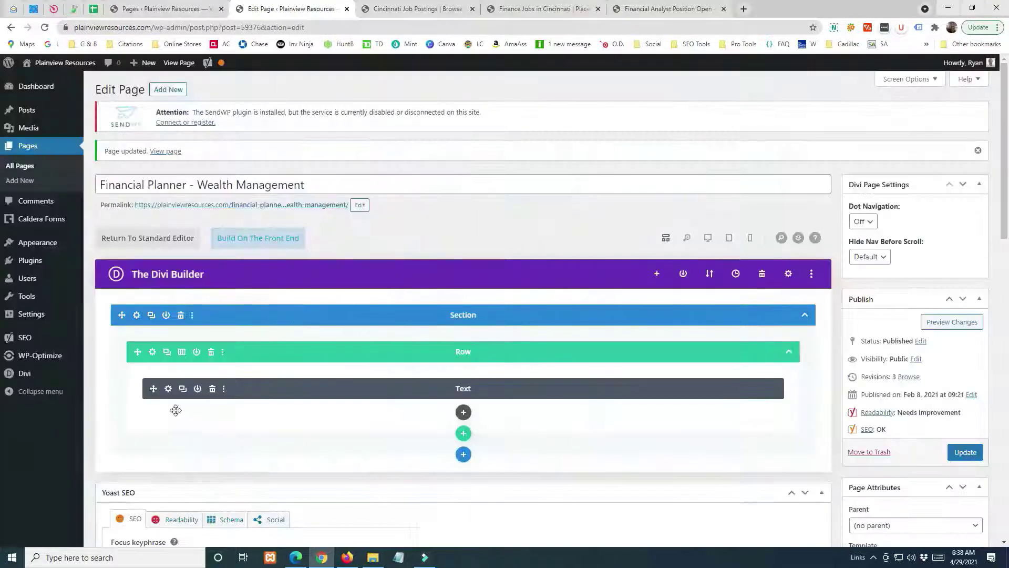
pyautogui.click(708, 238)
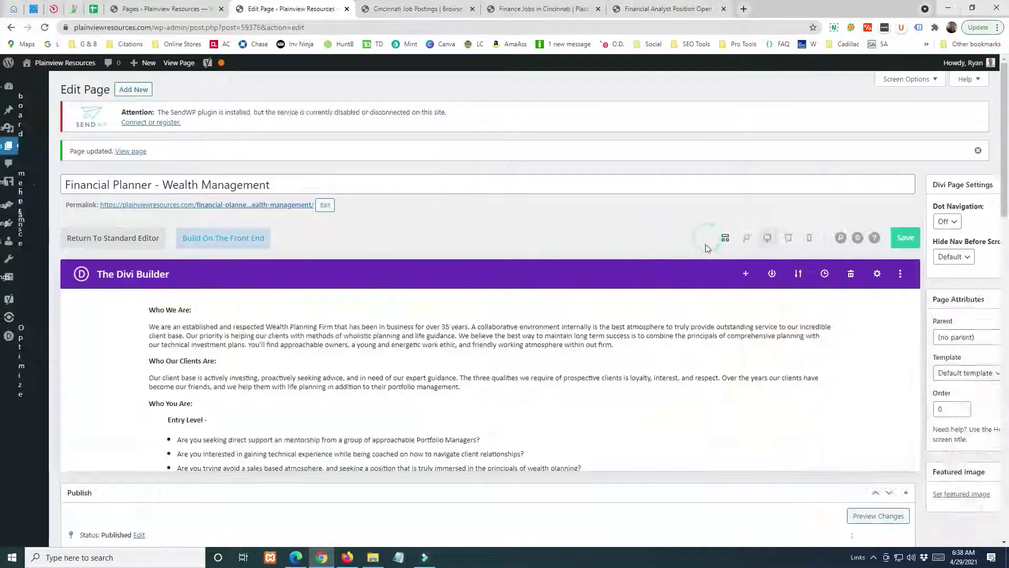
# Open the text module's settings and, after checking its HTML code, select the entire body text in the visual view
pyautogui.scroll(-5, 430, 350)
pyautogui.scroll(6, 430, 350)
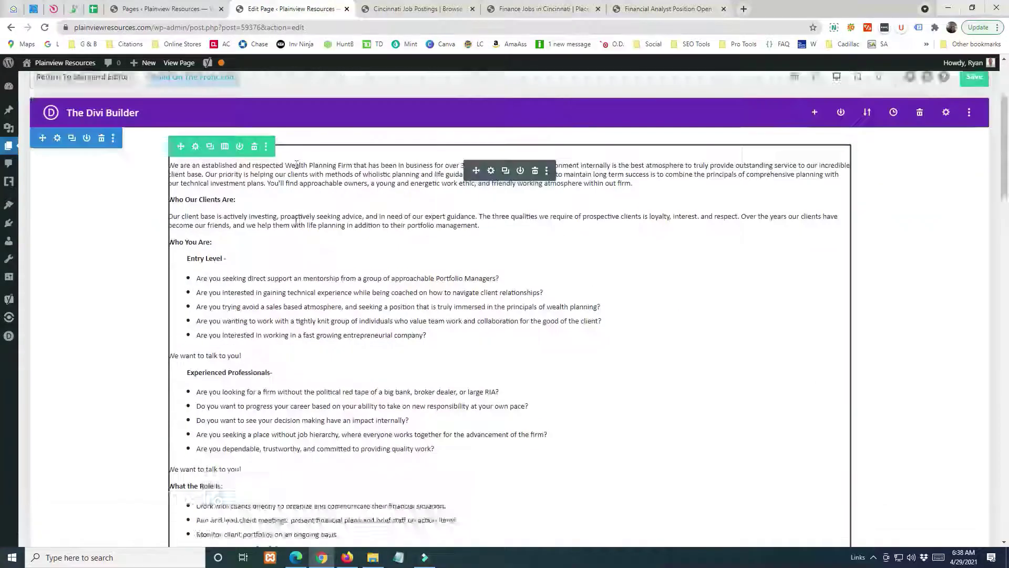
pyautogui.click(491, 228)
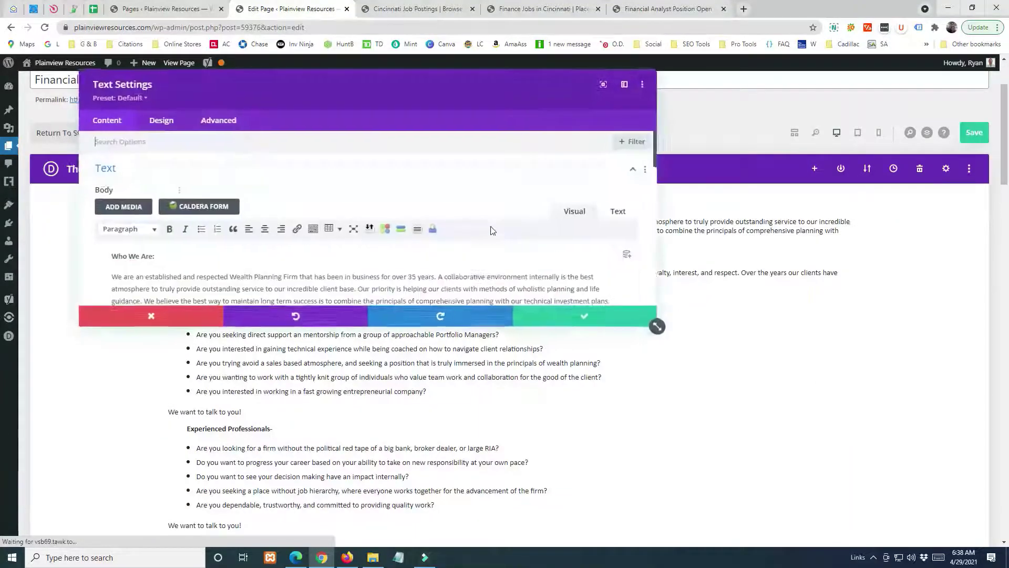
pyautogui.click(615, 211)
pyautogui.scroll(-6, 245, 247)
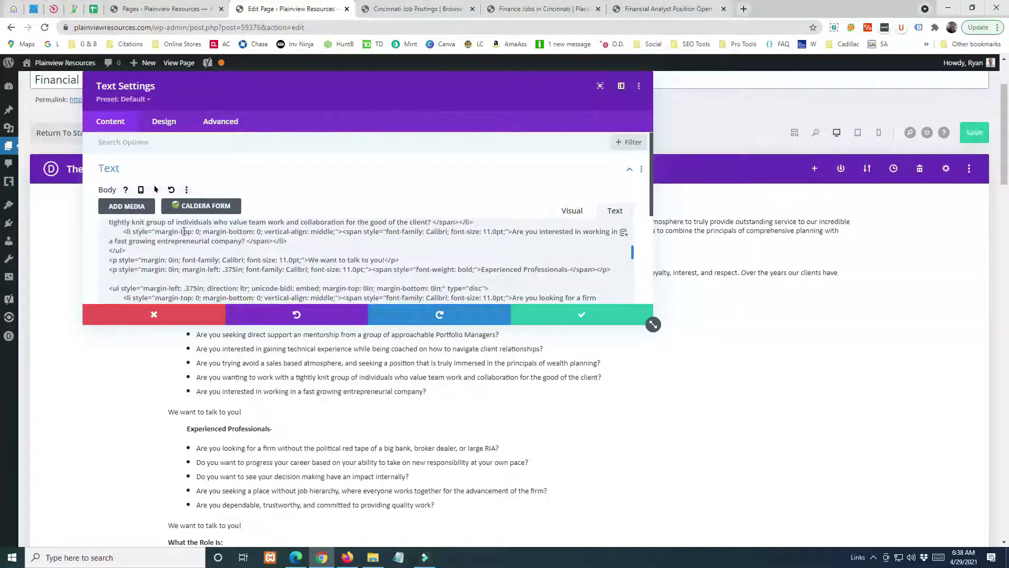
pyautogui.moveTo(308, 234); pyautogui.dragTo(240, 234)
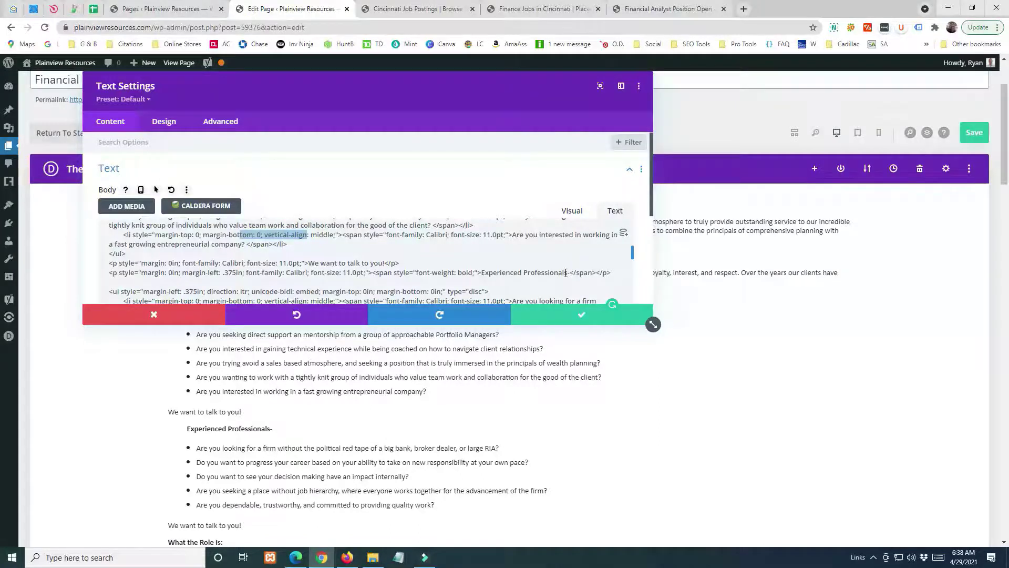
pyautogui.click(572, 211)
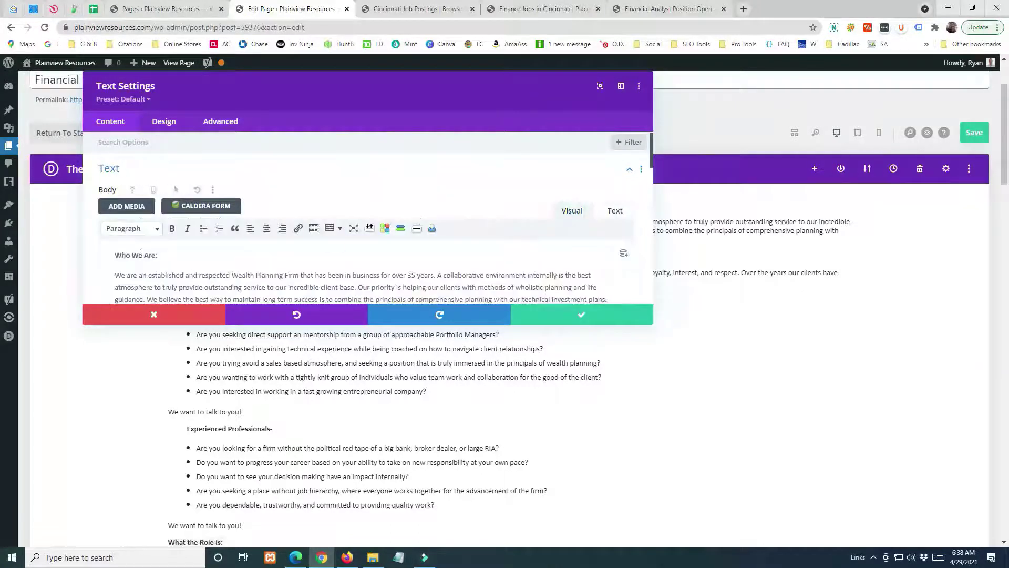
pyautogui.moveTo(117, 255); pyautogui.dragTo(253, 318)
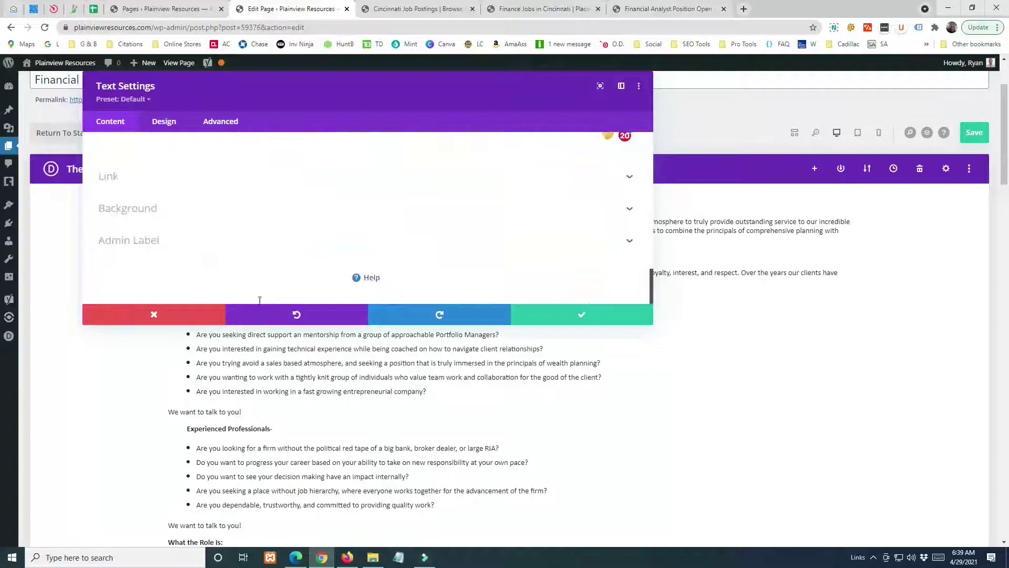
pyautogui.moveTo(297, 143); pyautogui.dragTo(427, 200)
pyautogui.scroll(10, 307, 176)
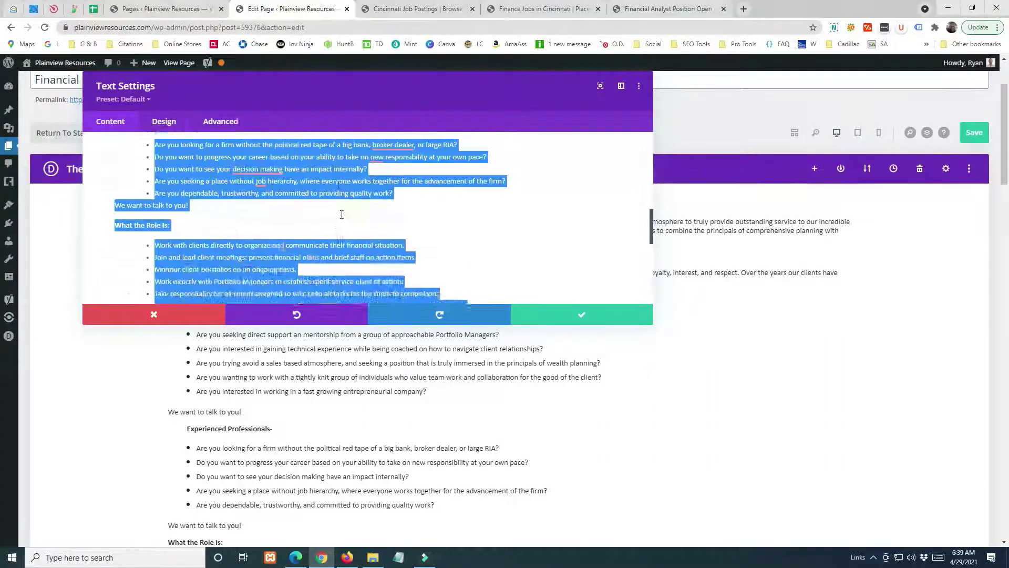
# Replace all of the text module's styled HTML with the copied plain text and check it in the visual view
pyautogui.click(614, 212)
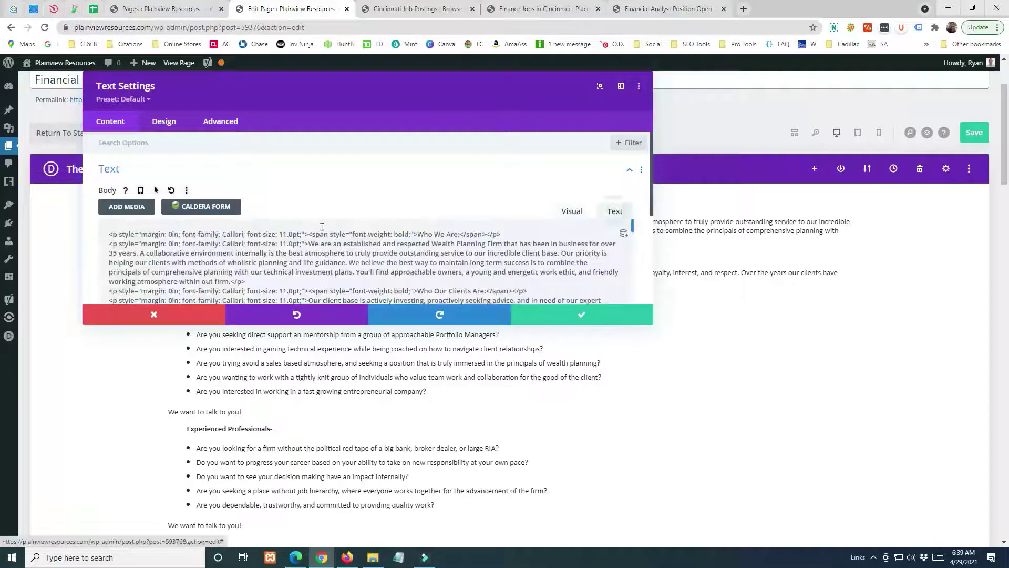
pyautogui.moveTo(109, 231); pyautogui.dragTo(298, 396)
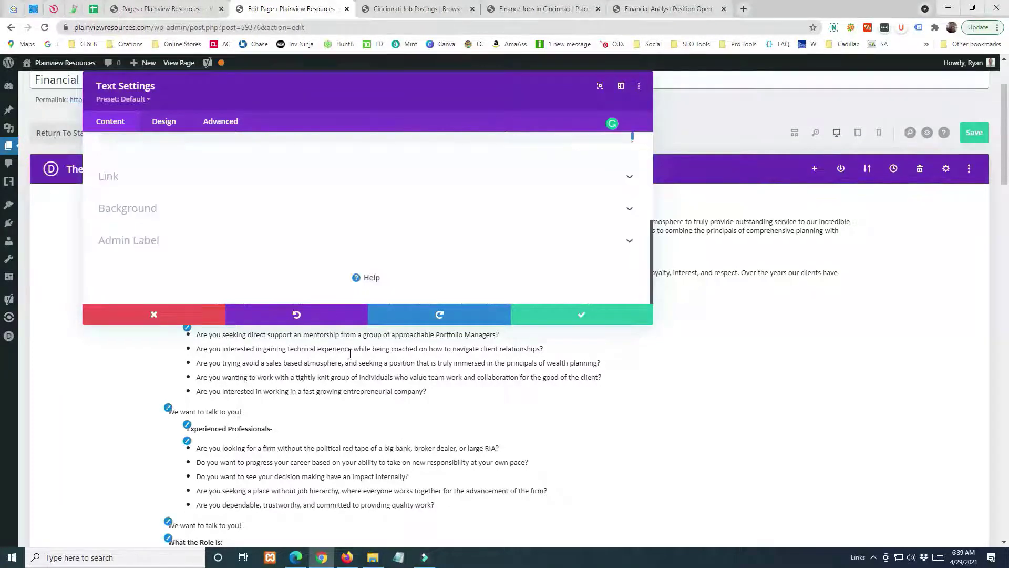
pyautogui.scroll(4, 357, 284)
pyautogui.scroll(-2, 354, 284)
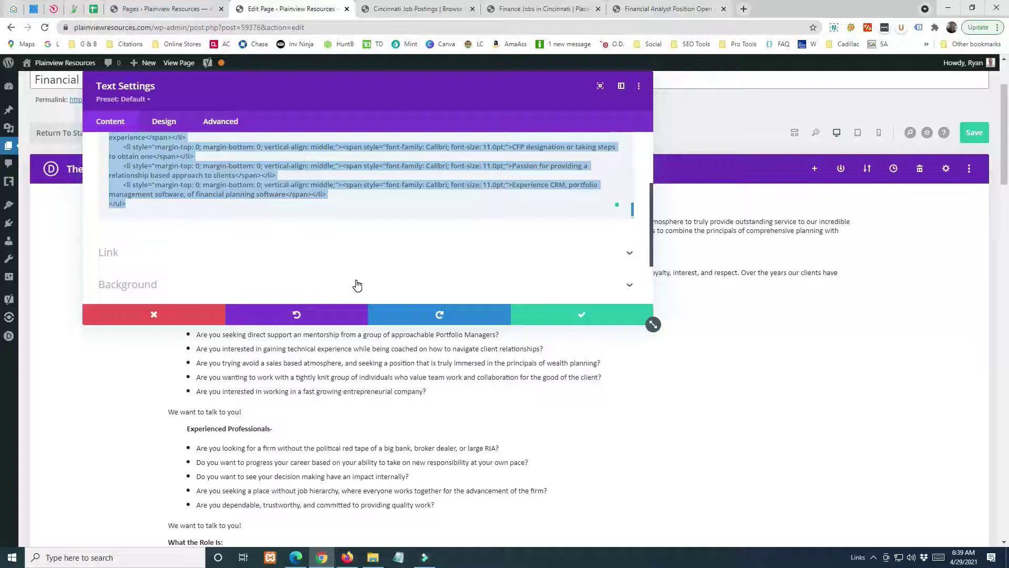
pyautogui.press('BackSpace')
pyautogui.hotkey('ctrl', 'v')
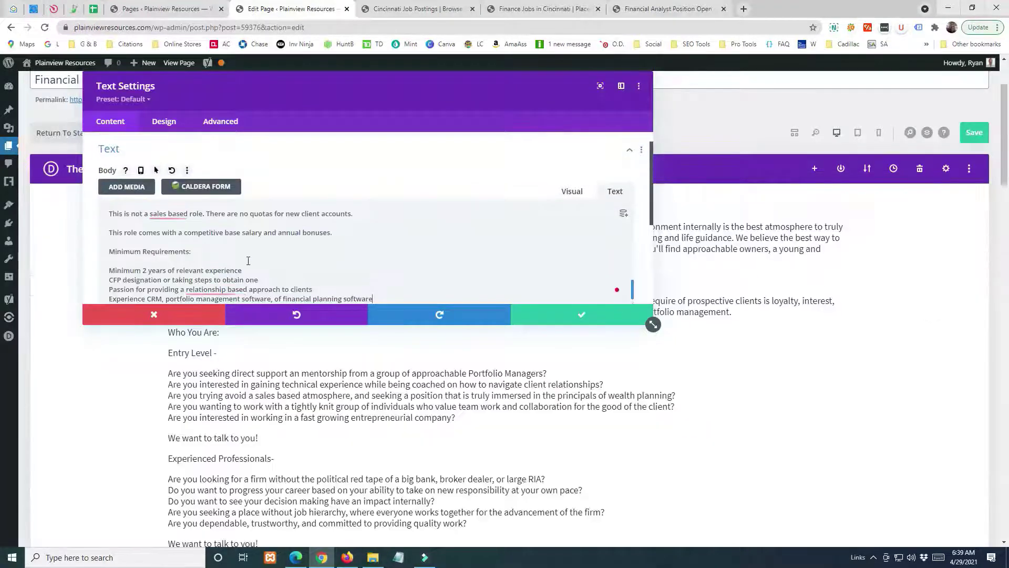
pyautogui.click(572, 191)
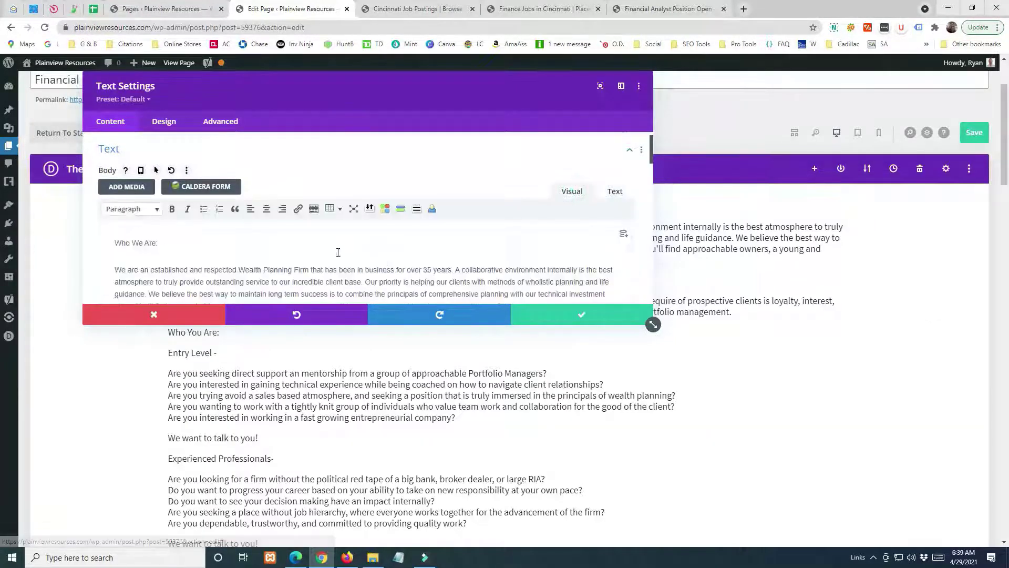
pyautogui.scroll(-5, 326, 253)
pyautogui.scroll(-10, 315, 251)
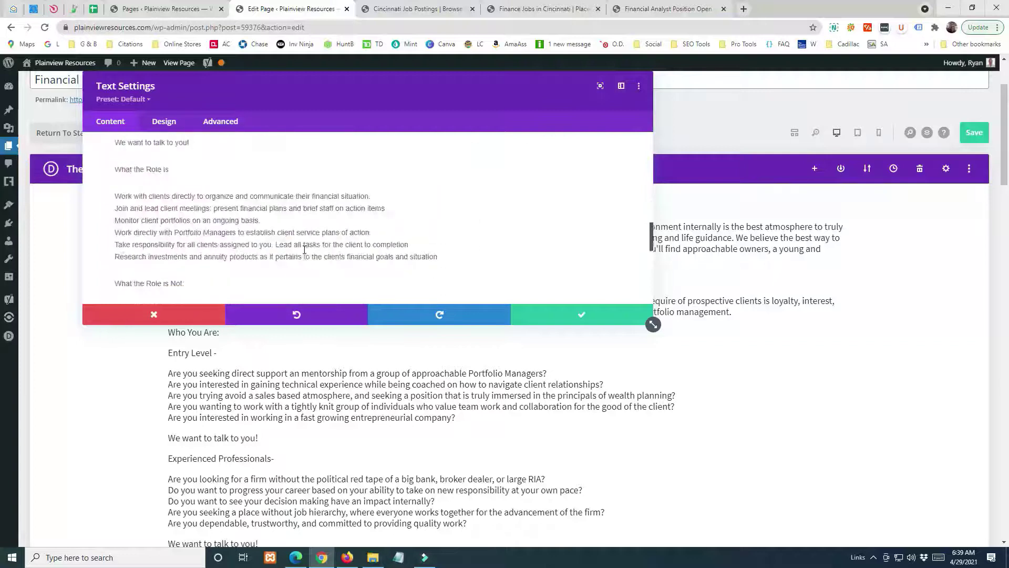
pyautogui.scroll(-3, 305, 250)
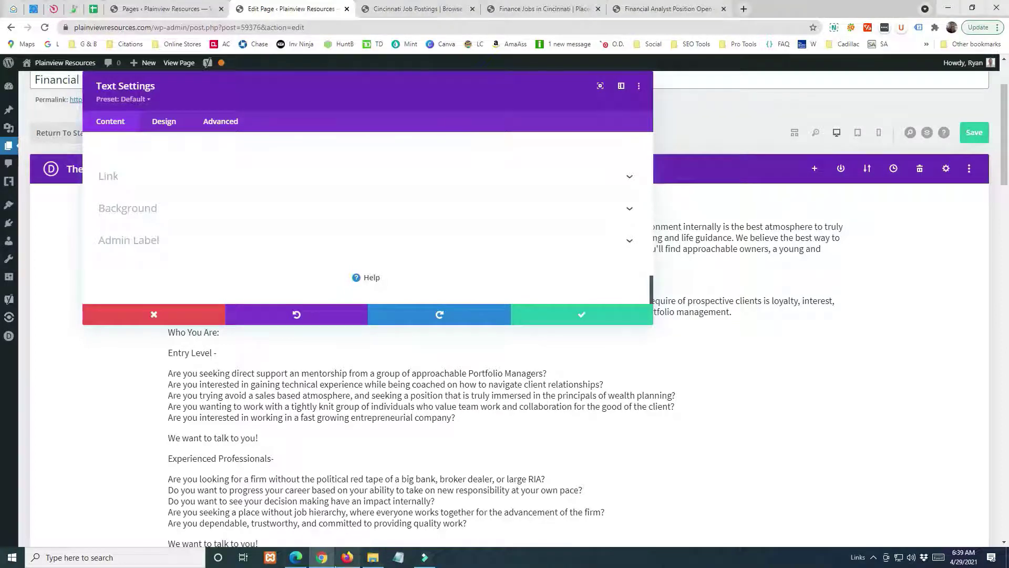
# Switch to Word, paste the copied job description into a new blank document, and return to the page editor
pyautogui.click(78, 557)
pyautogui.write('word')
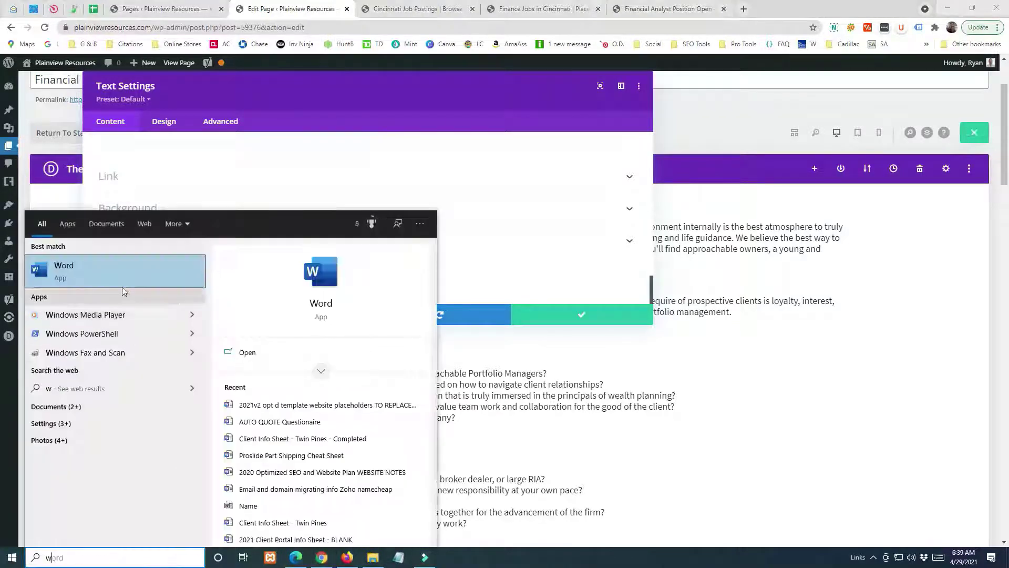
pyautogui.click(124, 293)
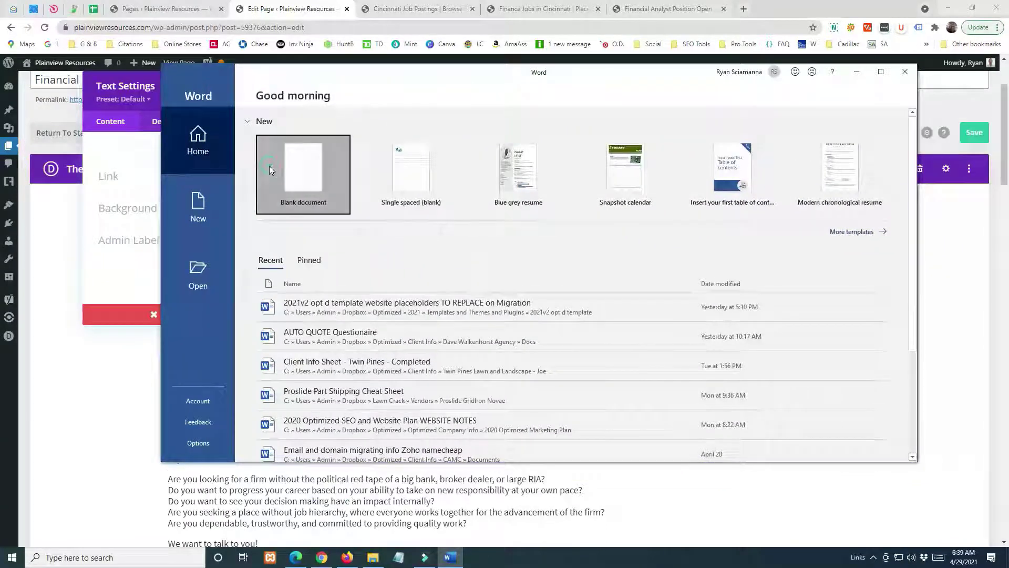
pyautogui.click(269, 165)
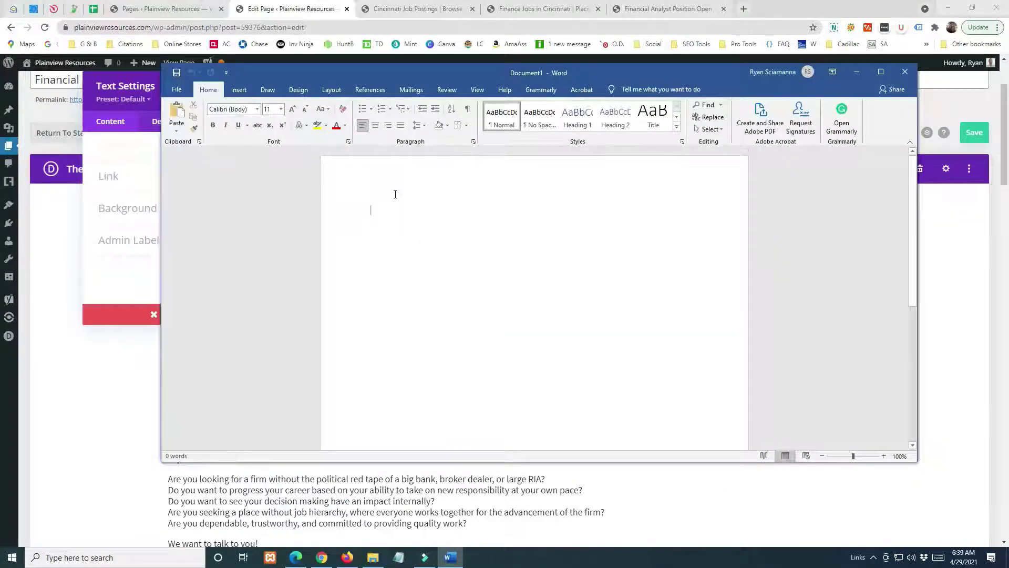
pyautogui.hotkey('ctrl', 'v')
pyautogui.scroll(15, 458, 292)
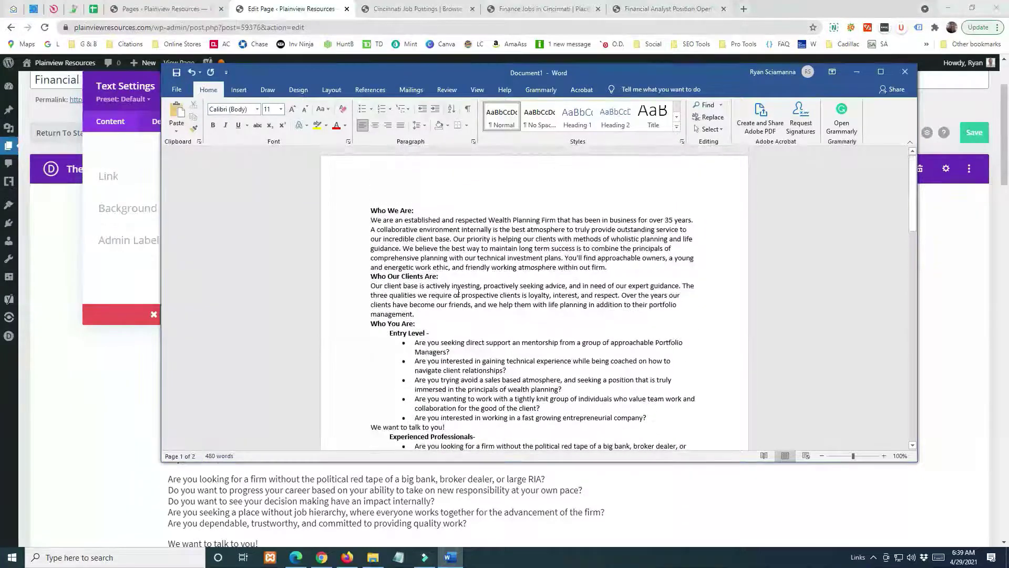
pyautogui.click(298, 71)
pyautogui.hotkey('alt', 'Tab')
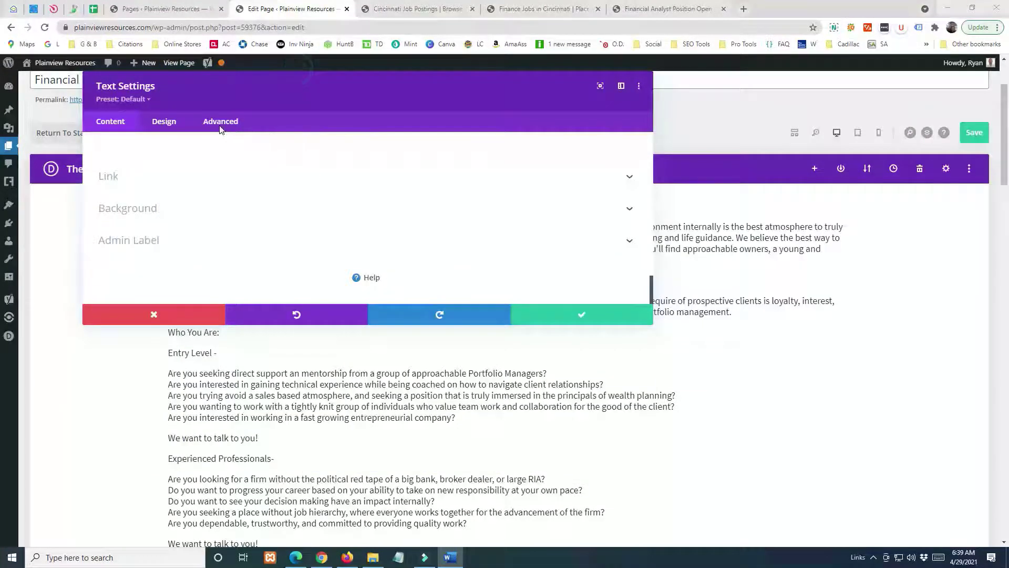
# Save the text module's changes, list the existing pages in the Divi library, and check the live Financial Analyst page as a model
pyautogui.click(582, 313)
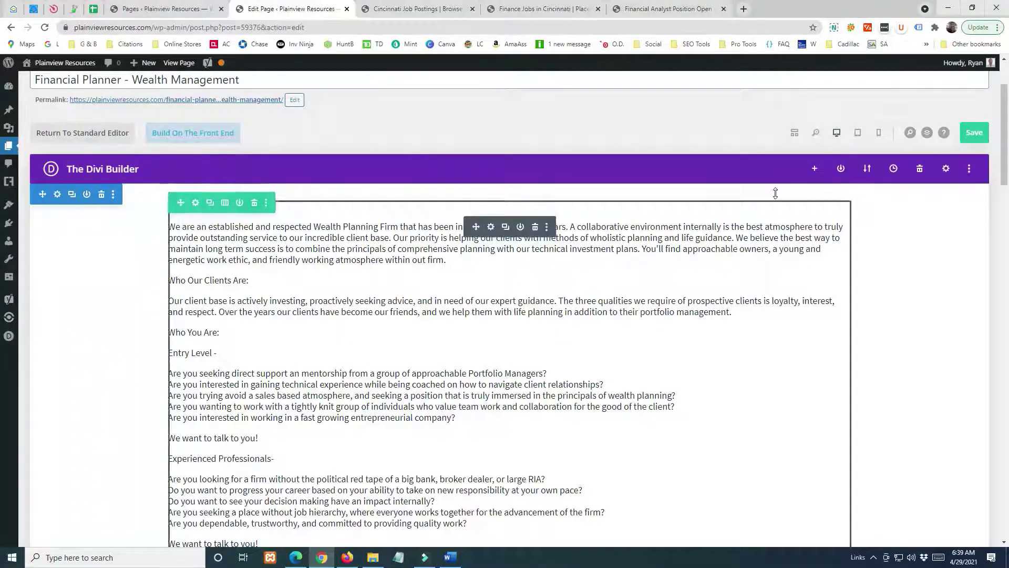
pyautogui.click(816, 170)
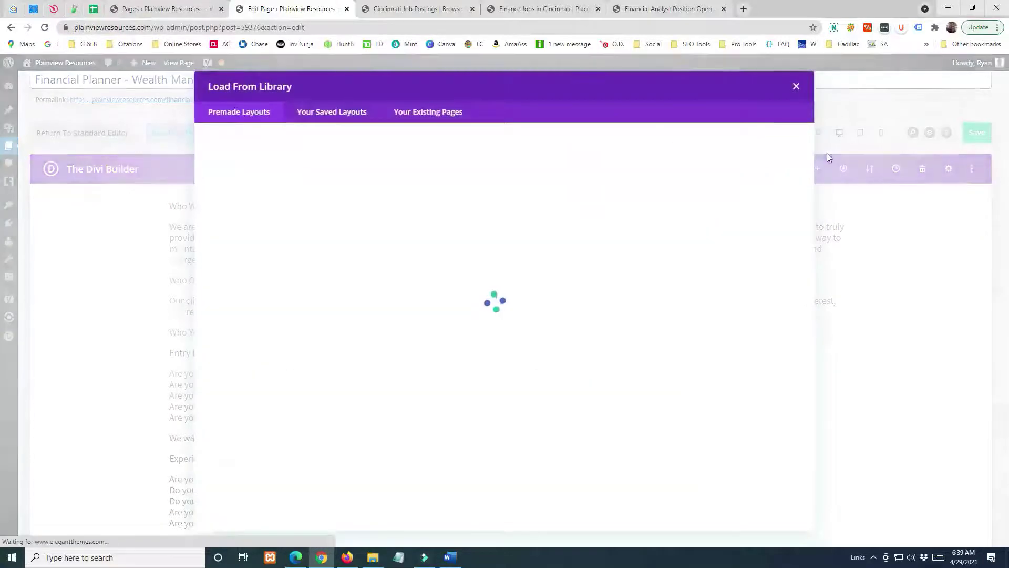
pyautogui.click(407, 118)
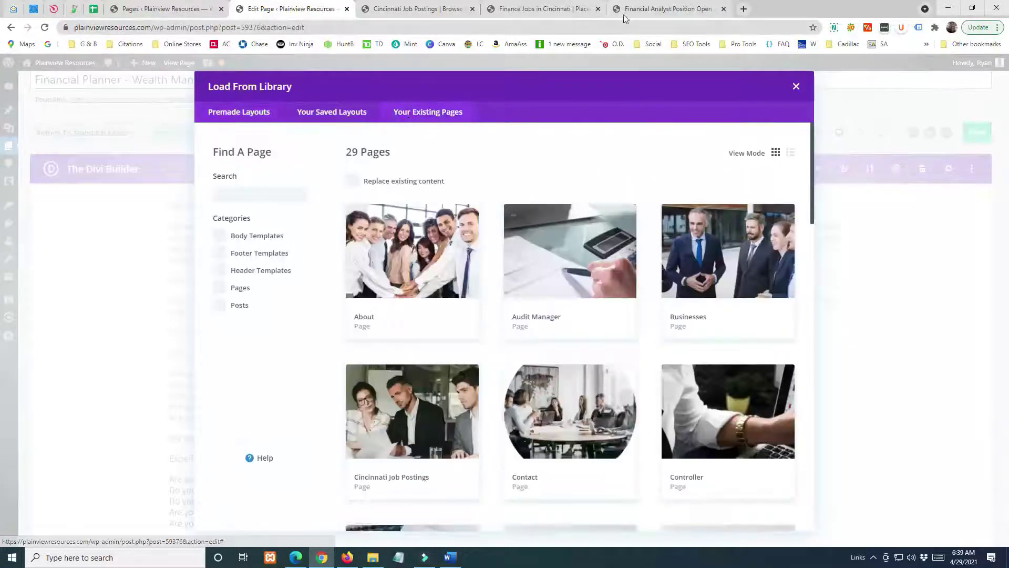
pyautogui.click(624, 14)
pyautogui.scroll(5, 559, 296)
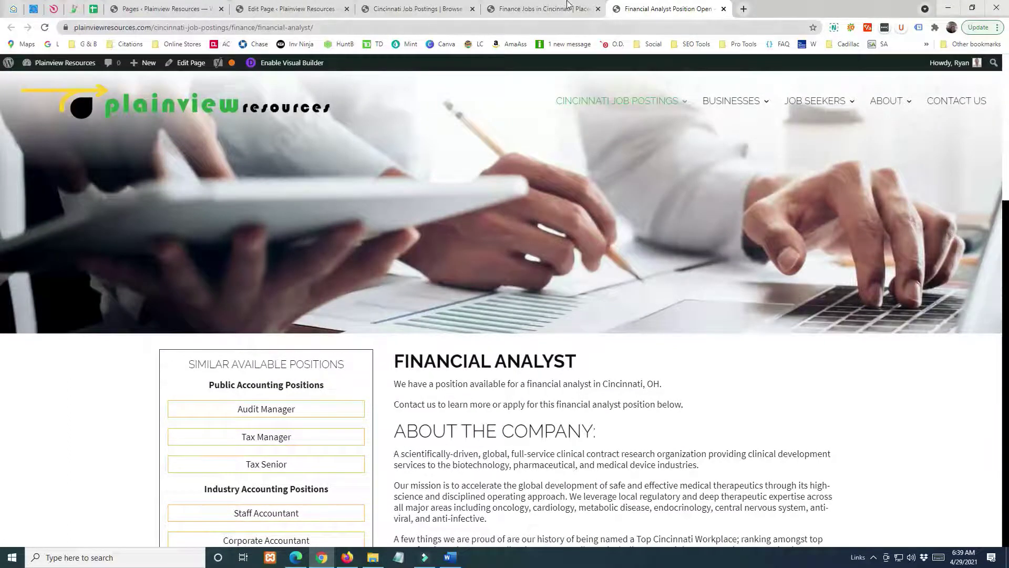
pyautogui.click(287, 9)
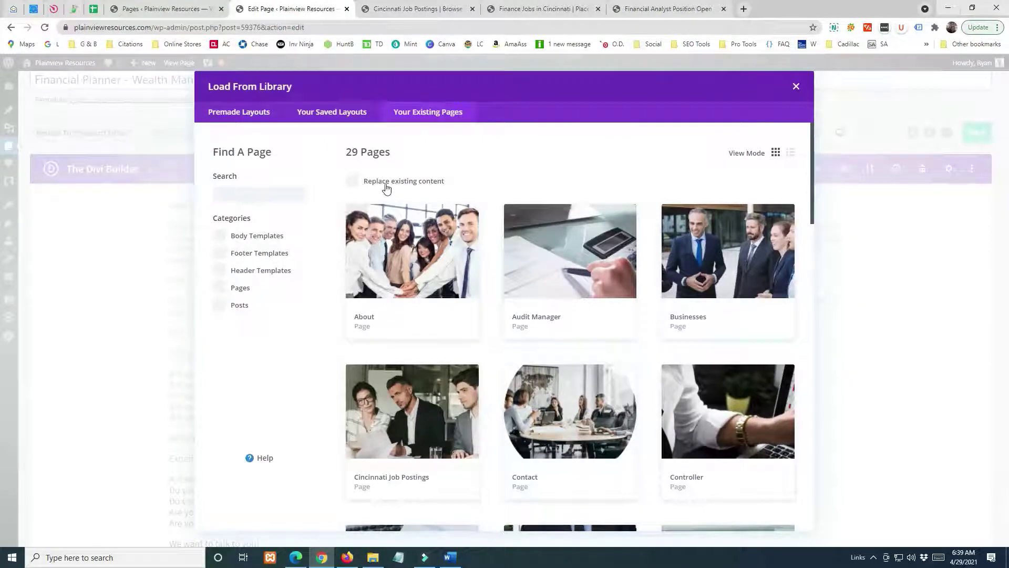
# Load the existing Financial Analyst page's layout into the page, keeping the current content
pyautogui.scroll(-2, 652, 235)
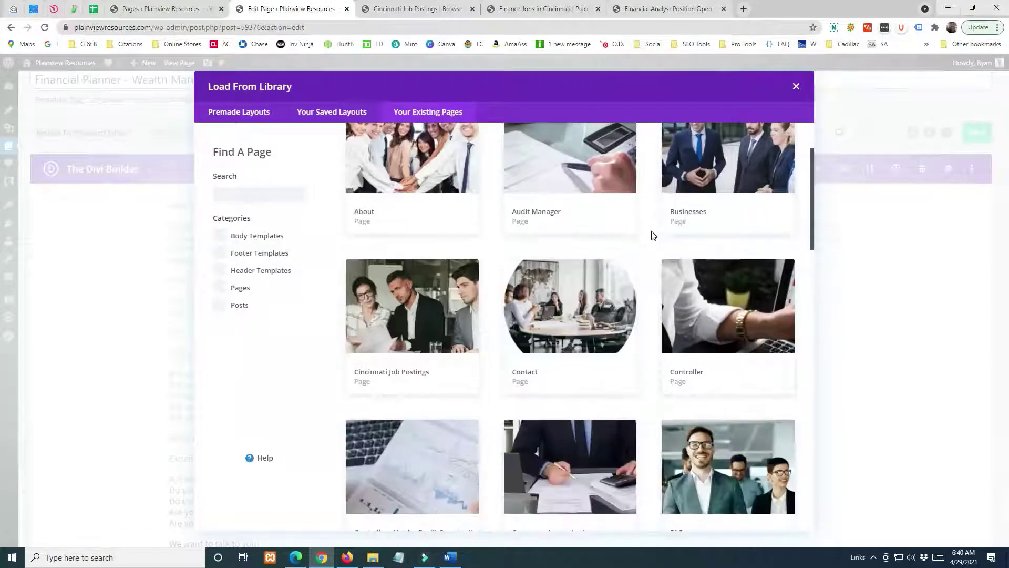
pyautogui.scroll(-2, 652, 230)
pyautogui.scroll(-3, 652, 232)
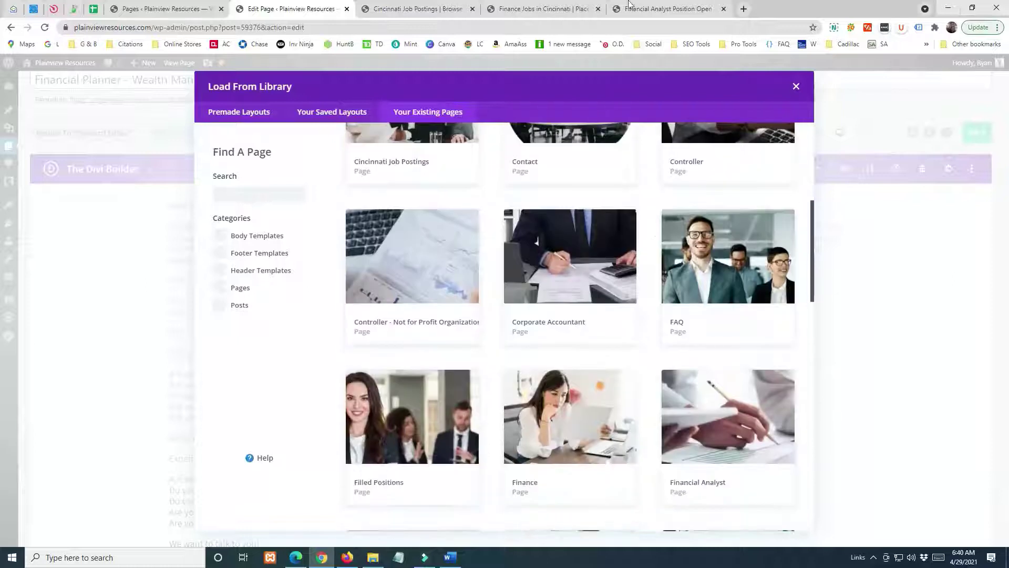
pyautogui.click(669, 9)
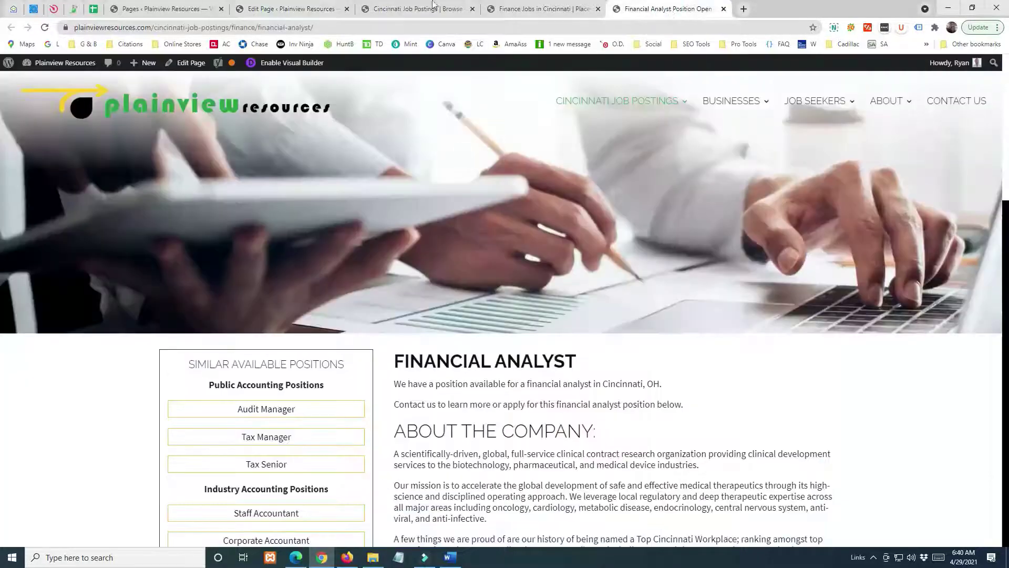
pyautogui.click(304, 9)
pyautogui.scroll(-3, 731, 225)
pyautogui.click(731, 225)
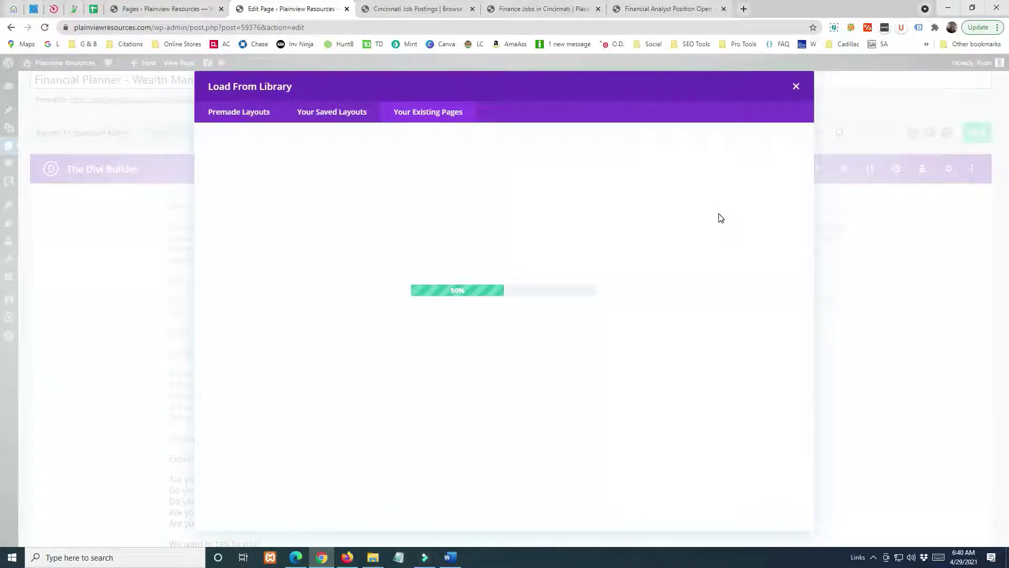
# Move the job description text module into the loaded layout's main column, directly above the Financial Analyst text
pyautogui.scroll(-3, 390, 345)
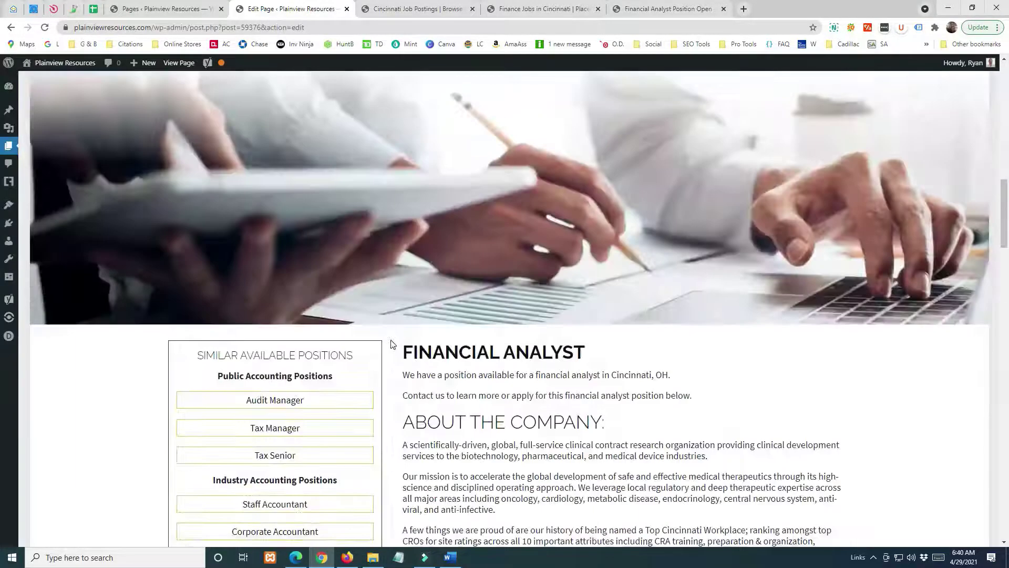
pyautogui.scroll(-3, 390, 344)
pyautogui.scroll(3, 404, 326)
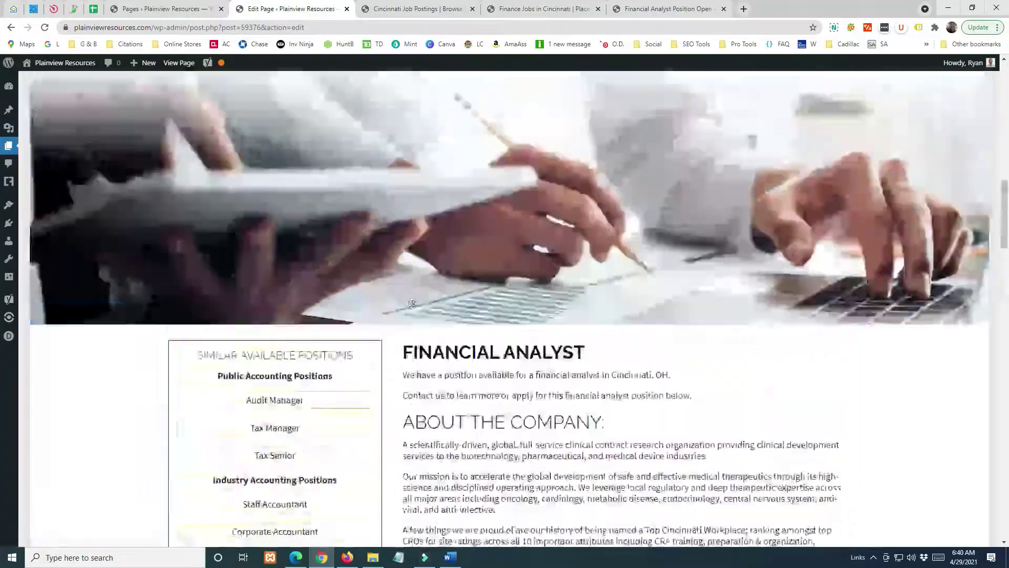
pyautogui.scroll(10, 412, 303)
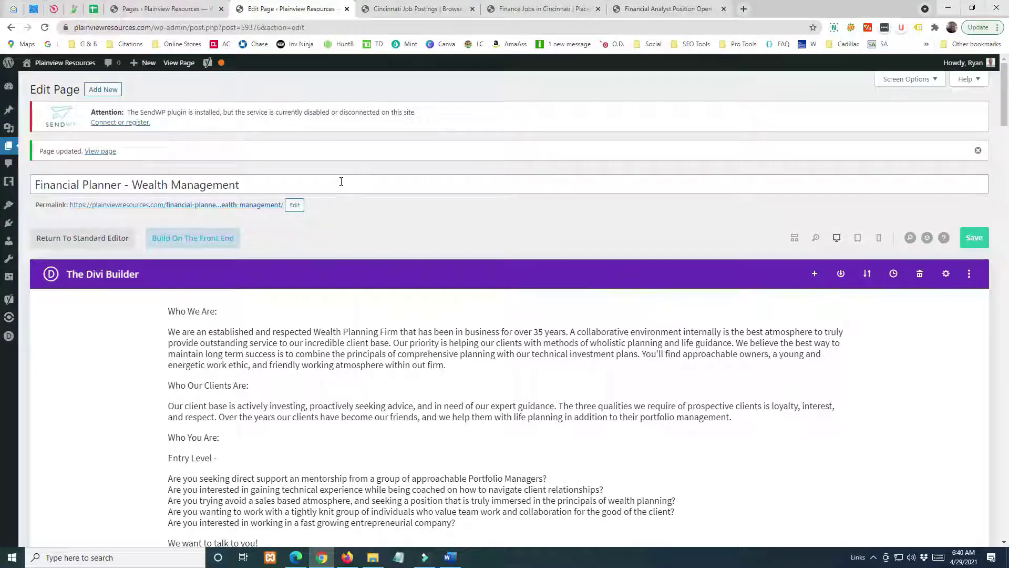
pyautogui.scroll(-4, 341, 181)
pyautogui.moveTo(475, 118); pyautogui.dragTo(513, 273)
pyautogui.moveTo(538, 498); pyautogui.dragTo(531, 235)
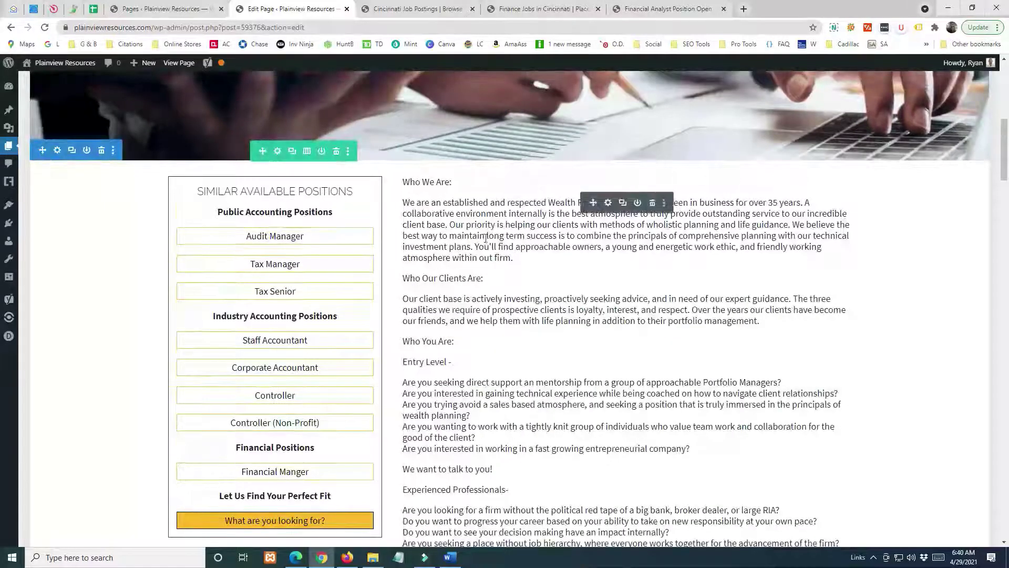
# Examine the combined page layout, from the header image and sidebar down to the Financial Analyst text
pyautogui.scroll(6, 499, 224)
pyautogui.scroll(-15, 357, 276)
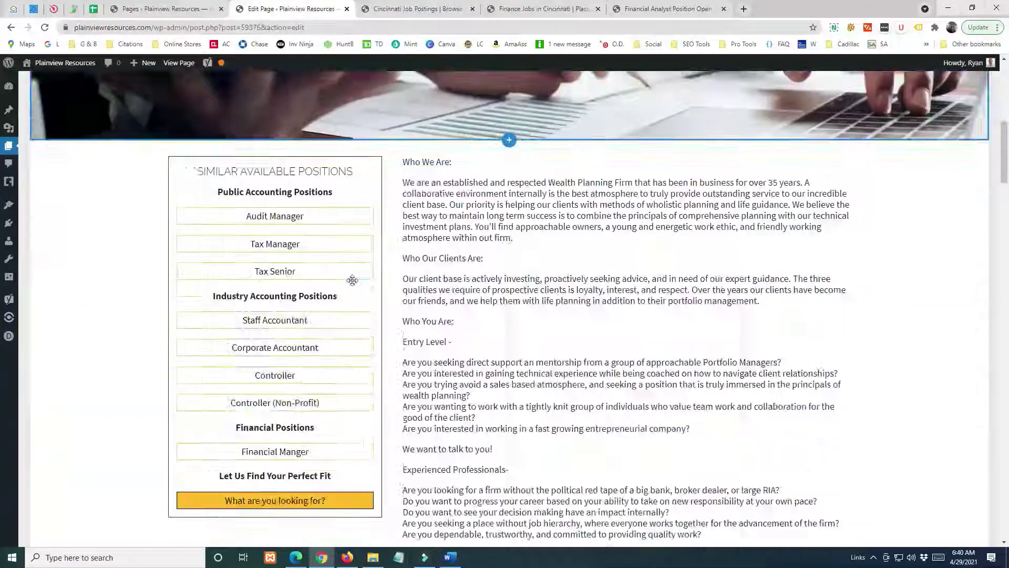
pyautogui.scroll(-3, 357, 278)
pyautogui.scroll(9, 355, 292)
pyautogui.scroll(7, 358, 299)
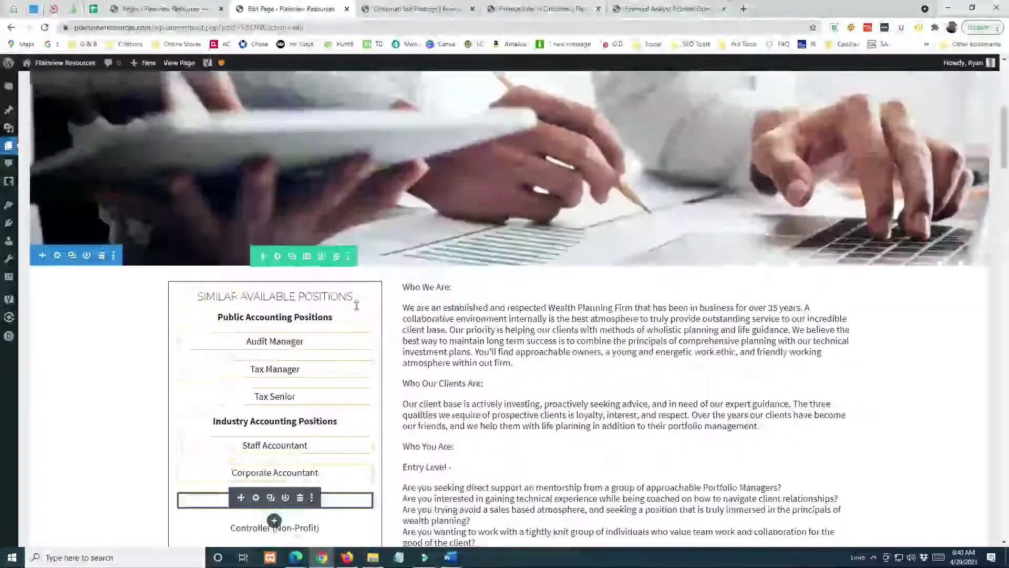
pyautogui.scroll(-2, 354, 296)
pyautogui.scroll(-8, 352, 291)
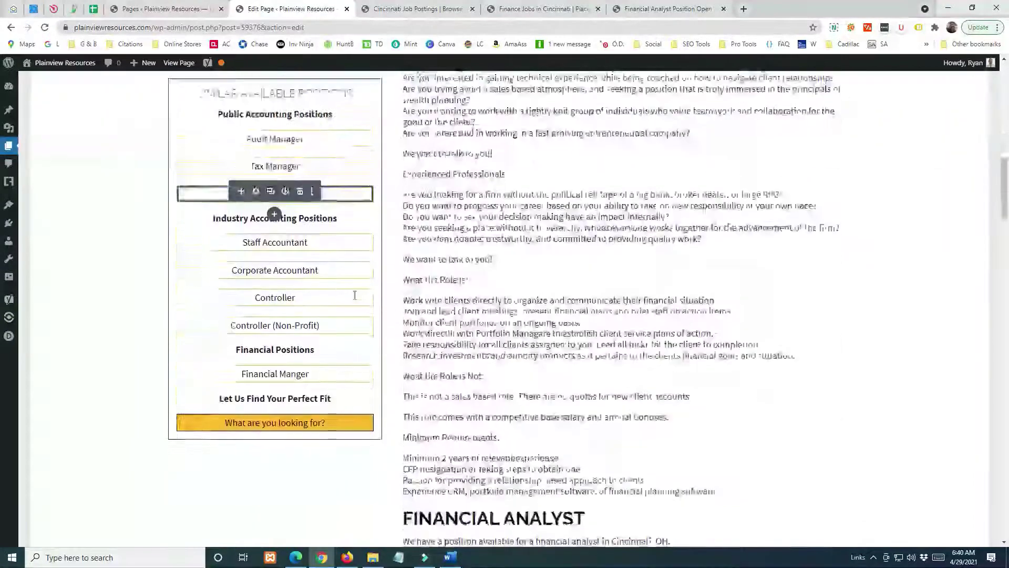
pyautogui.scroll(20, 484, 420)
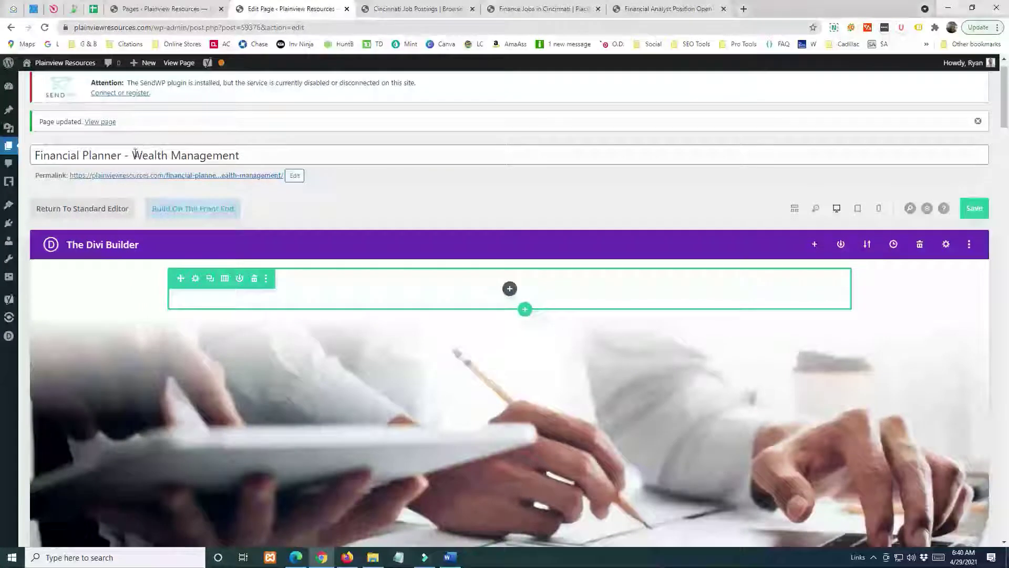
# Copy the page title, close the live Financial Analyst page's browser tab, and return to the page editor
pyautogui.click(265, 154)
pyautogui.hotkey('ctrl', 'a')
pyautogui.hotkey('ctrl', 'c')
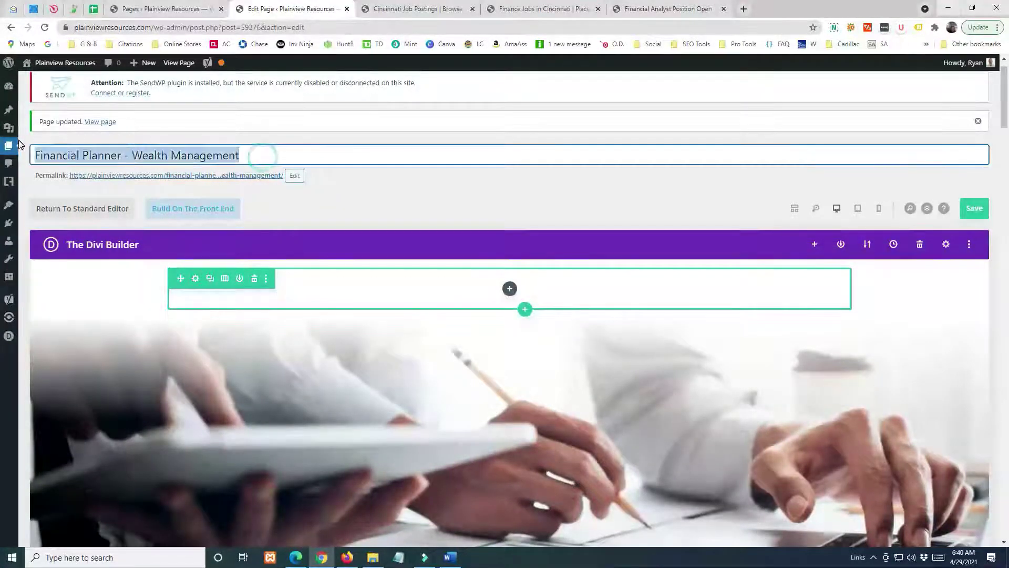
pyautogui.click(663, 8)
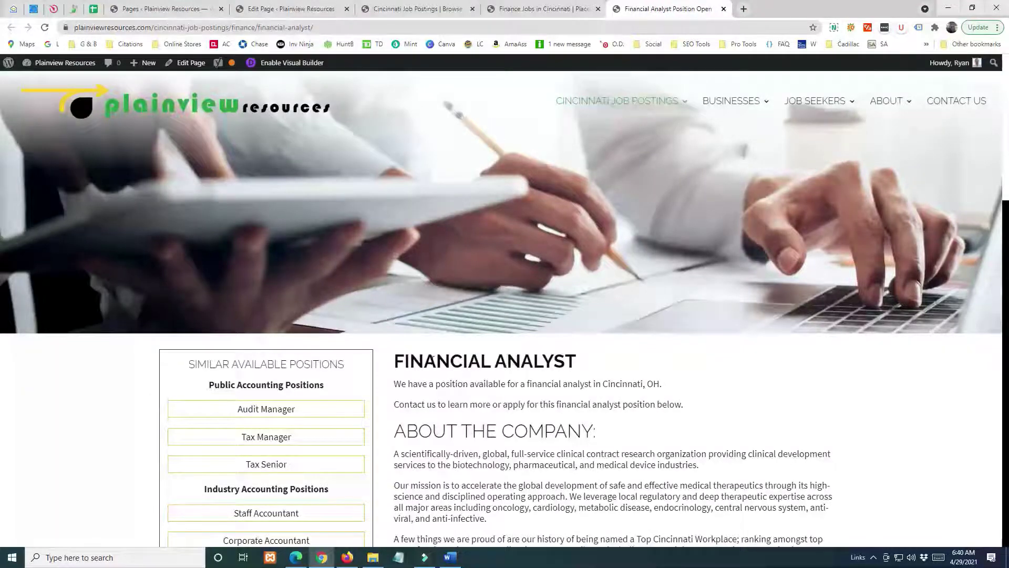
pyautogui.click(723, 9)
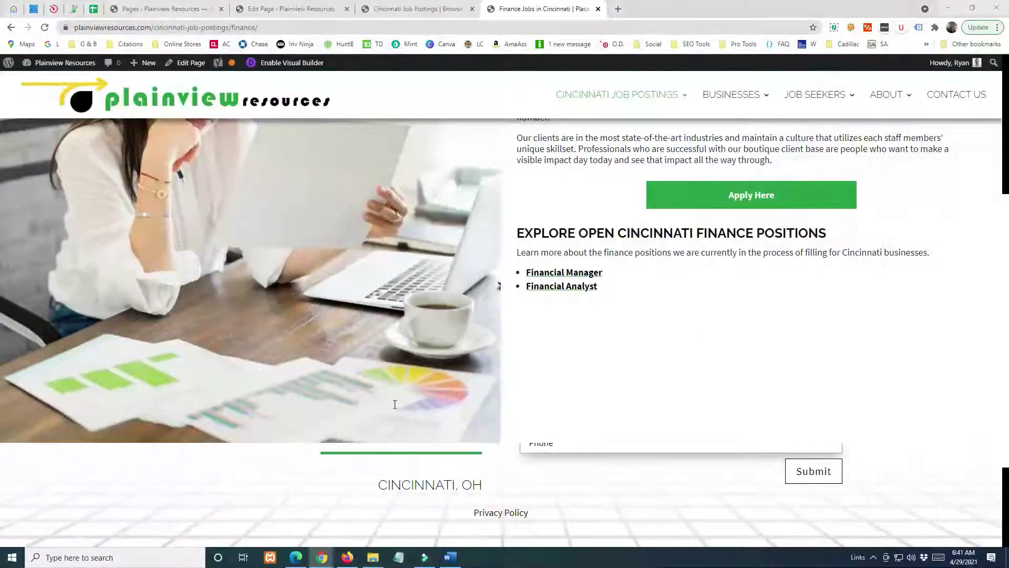
pyautogui.scroll(5, 348, 62)
pyautogui.click(290, 9)
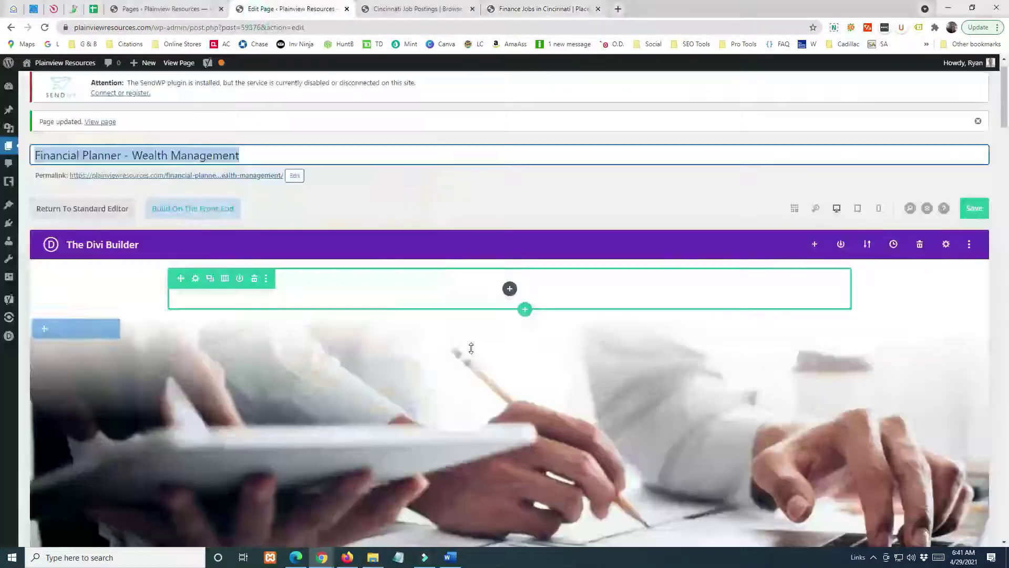
# Insert the copied title "Financial Planner - Wealth Management" above Who We Are in the job description text module
pyautogui.scroll(-10, 489, 218)
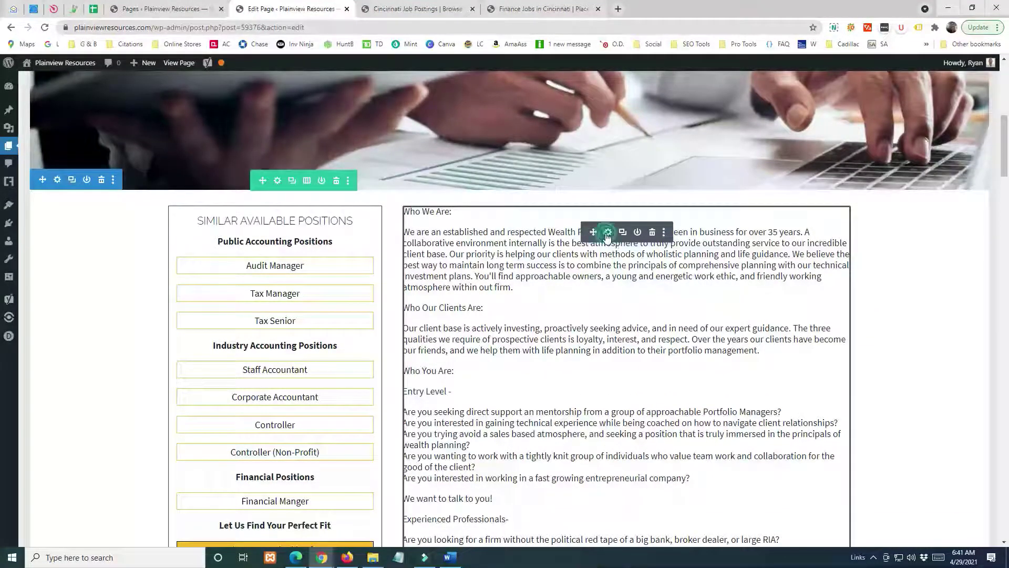
pyautogui.click(607, 232)
pyautogui.click(614, 212)
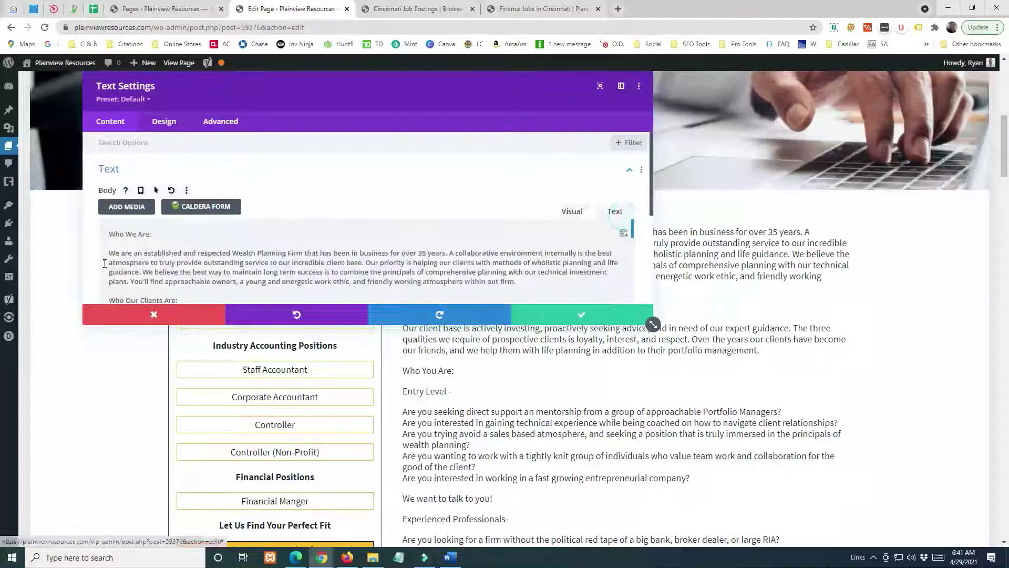
pyautogui.click(108, 231)
pyautogui.hotkey('ctrl', 'v')
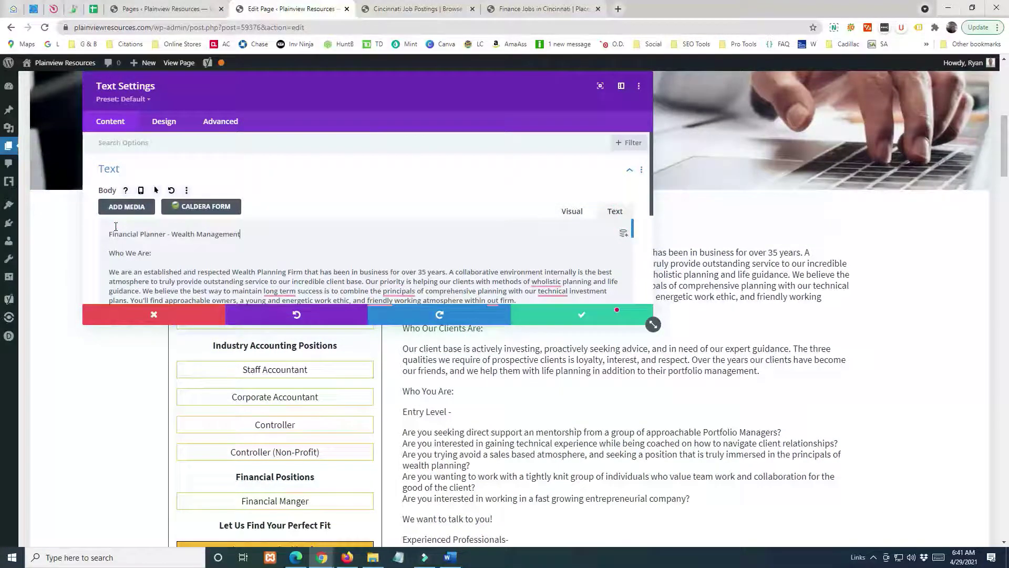
# Format the "Financial Planner - Wealth Management" line as Heading 1 in the visual view
pyautogui.click(582, 209)
pyautogui.tripleClick(265, 262)
pyautogui.click(125, 229)
pyautogui.click(149, 264)
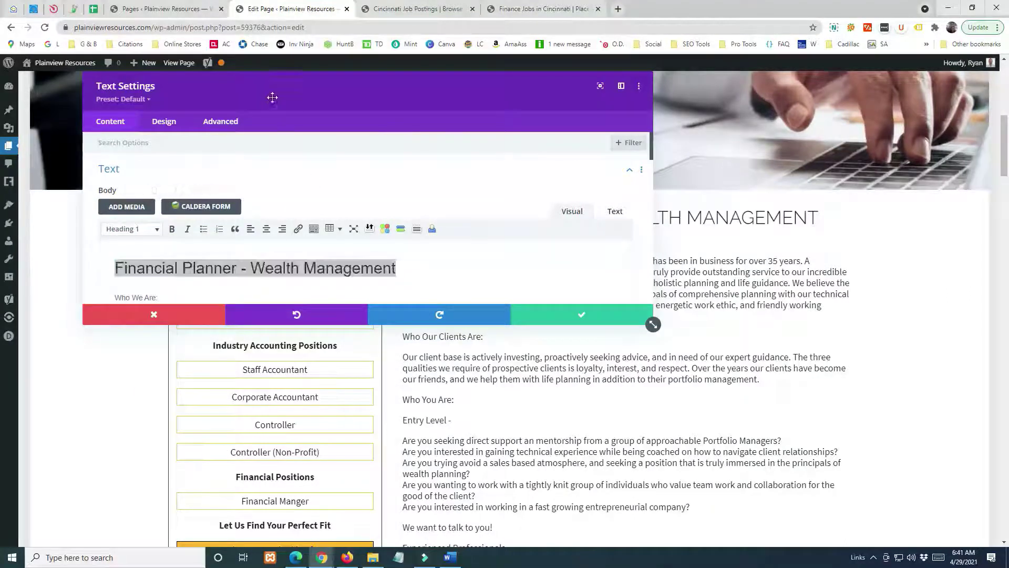
# Review the title's heading design options, save the text module, and reopen its settings
pyautogui.moveTo(270, 97); pyautogui.dragTo(734, 81)
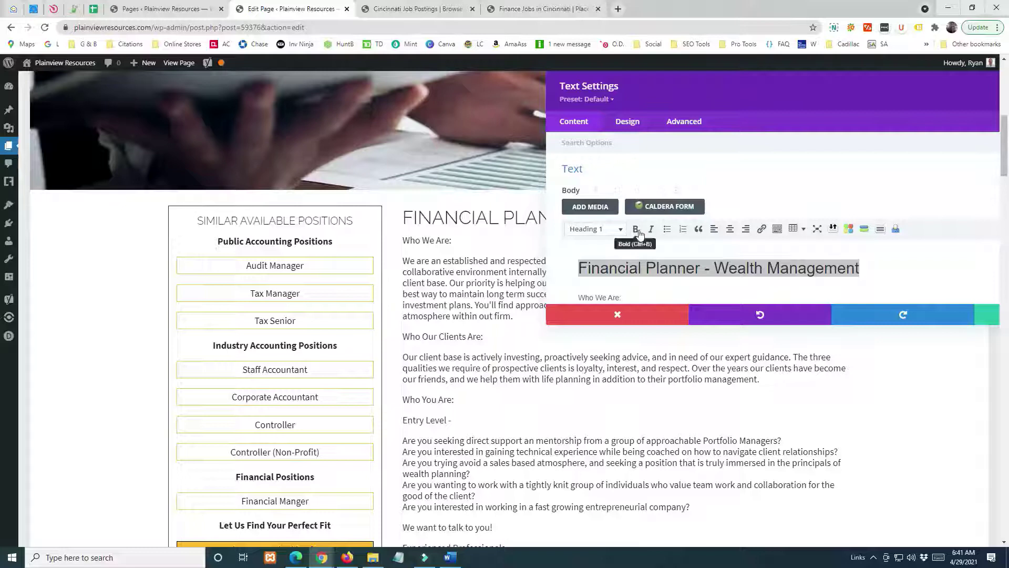
pyautogui.click(403, 206)
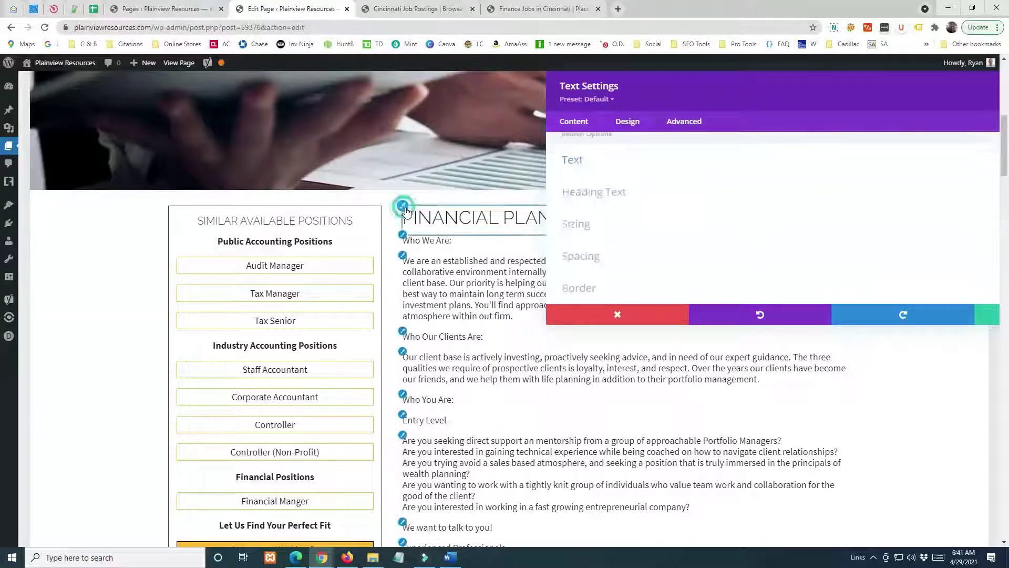
pyautogui.scroll(-3, 707, 230)
pyautogui.scroll(-5, 697, 229)
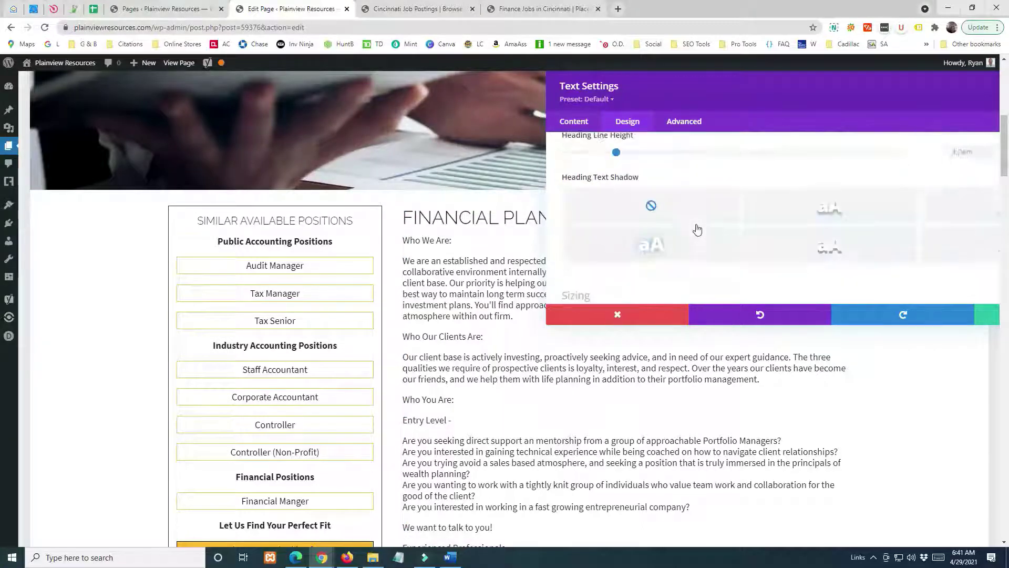
pyautogui.moveTo(606, 100); pyautogui.dragTo(177, 99)
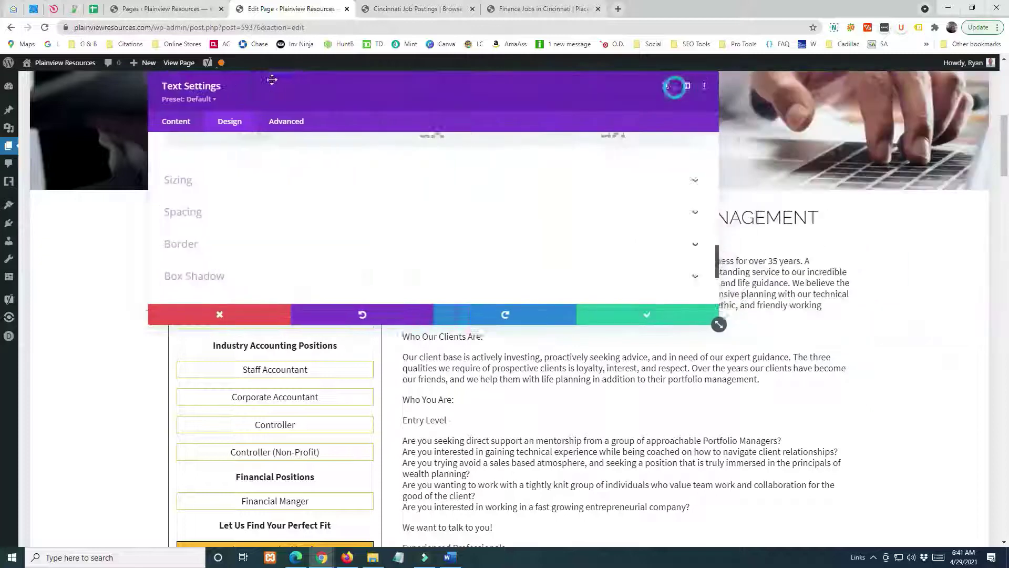
pyautogui.click(602, 315)
pyautogui.click(604, 227)
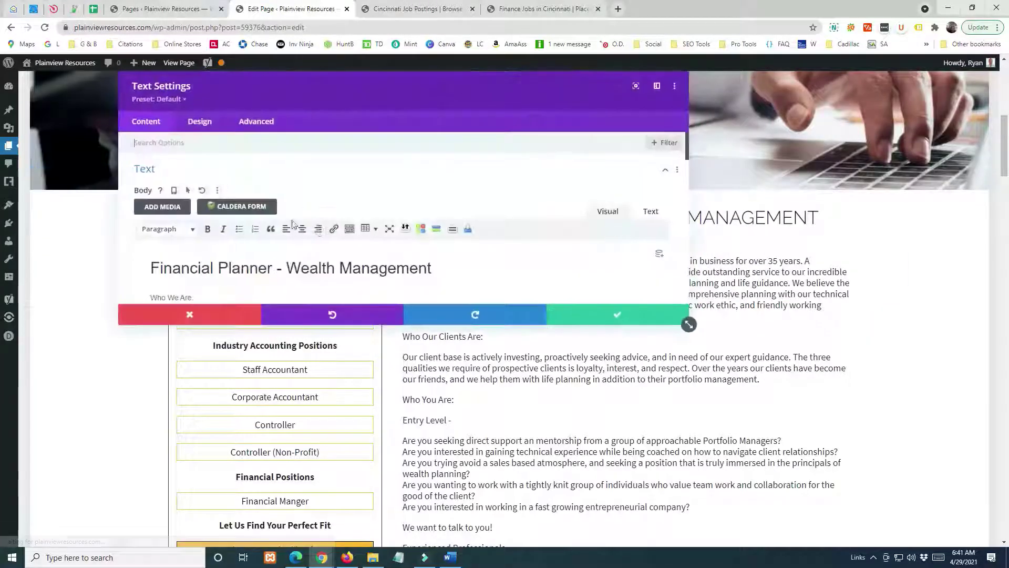
# Copy the full source text of the Financial Planner - Wealth Management text module, save it, and delete that module
pyautogui.click(650, 210)
pyautogui.moveTo(144, 232); pyautogui.dragTo(280, 347)
pyautogui.moveTo(294, 151); pyautogui.dragTo(340, 226)
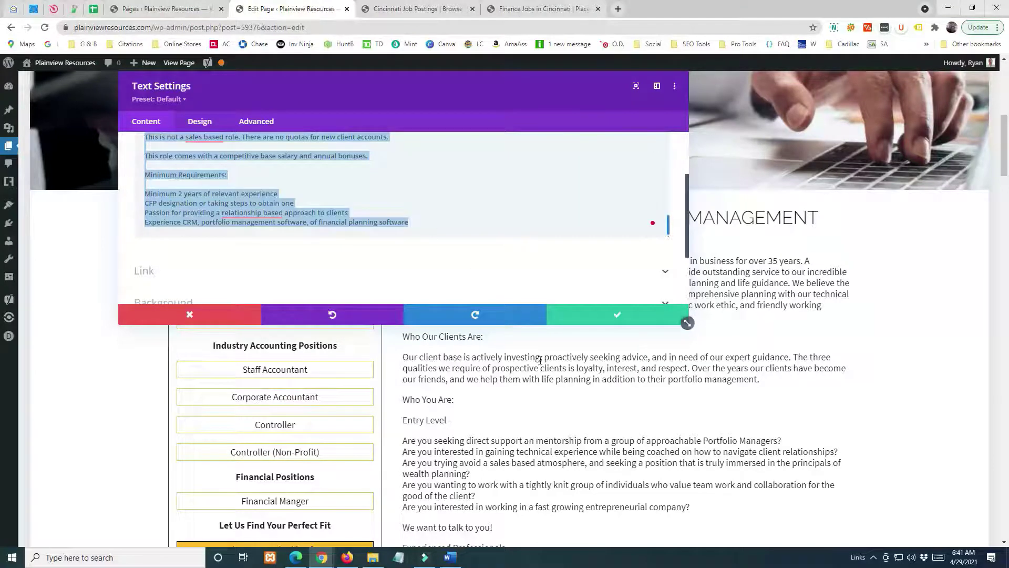
pyautogui.click(603, 317)
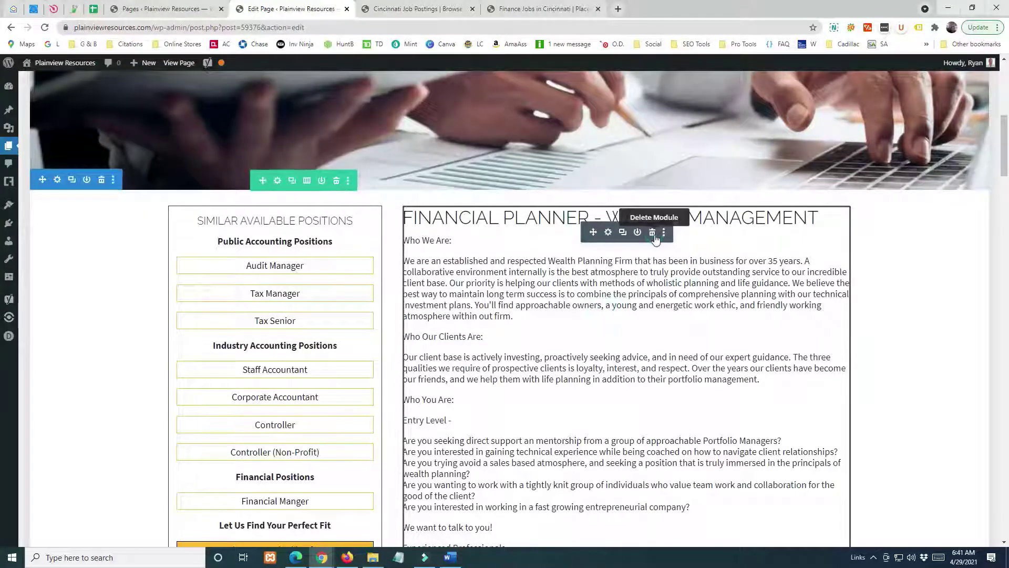
pyautogui.click(655, 237)
# Replace all the source text in the original Financial Analyst text module with the copied Financial Planner content
pyautogui.click(608, 232)
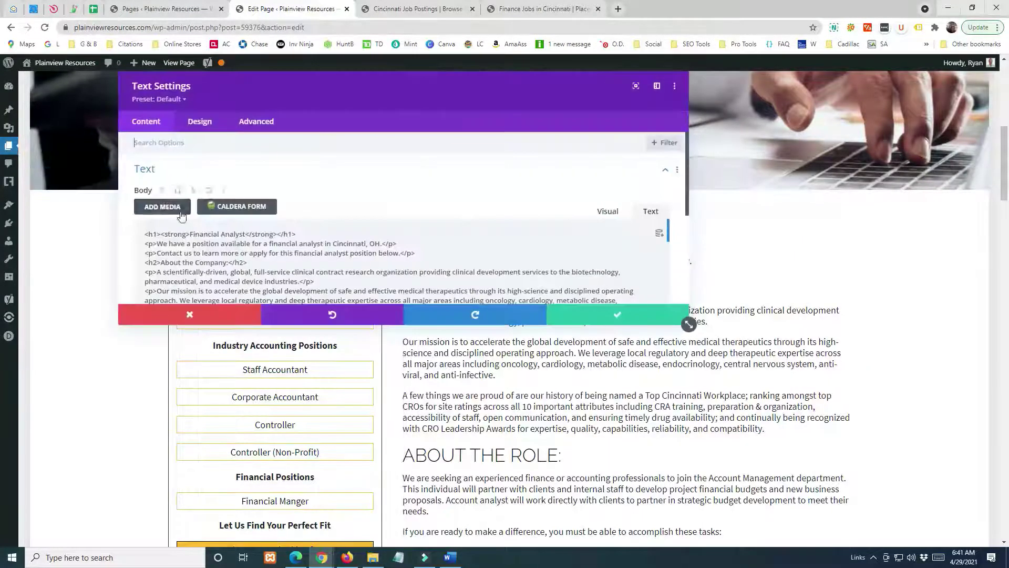
pyautogui.hotkey('ctrl', 'a')
pyautogui.press('Delete')
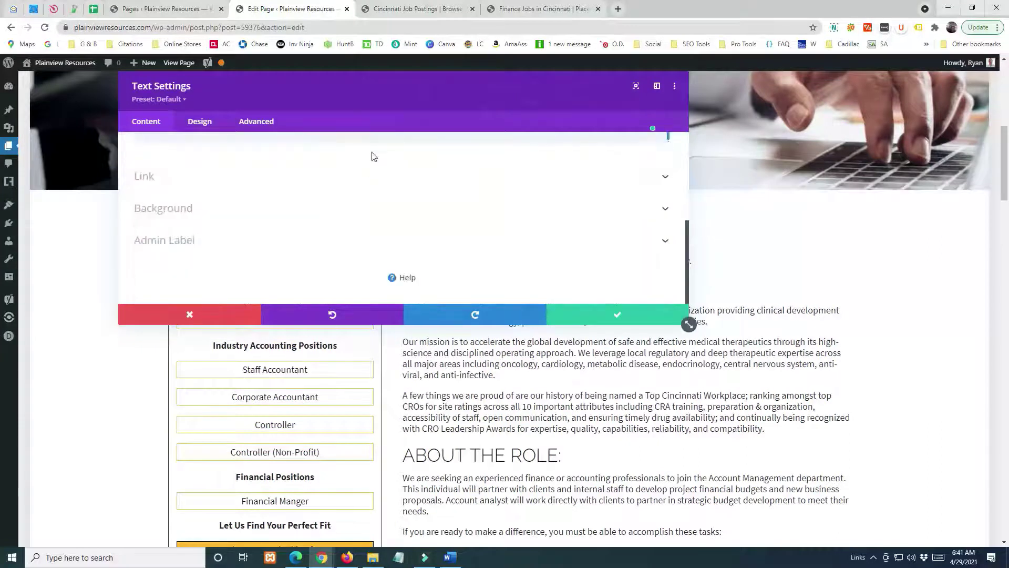
pyautogui.hotkey('ctrl', 'v')
pyautogui.hotkey('ctrl', 'a')
pyautogui.scroll(-5, 356, 223)
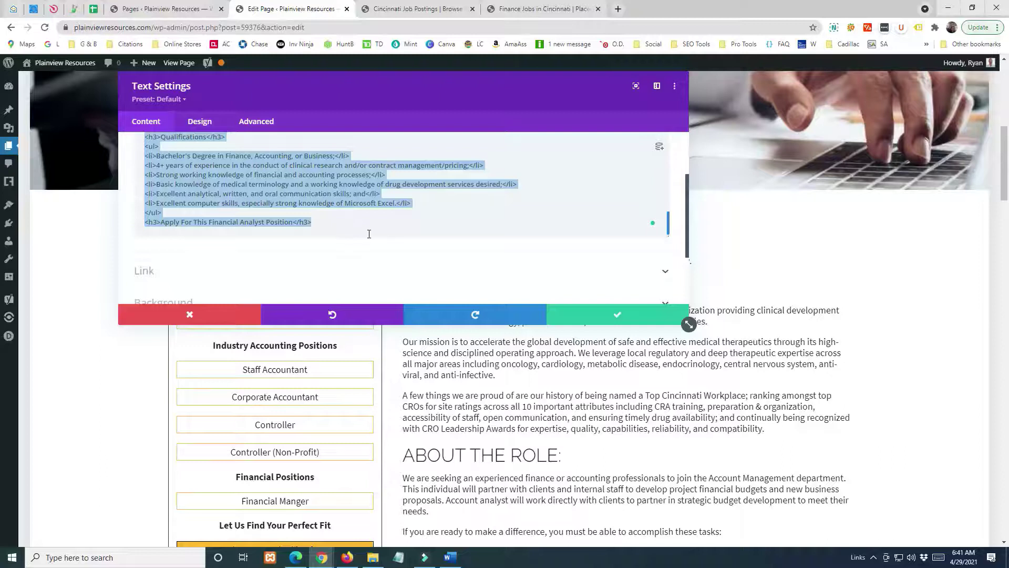
pyautogui.hotkey('ctrl', 'v')
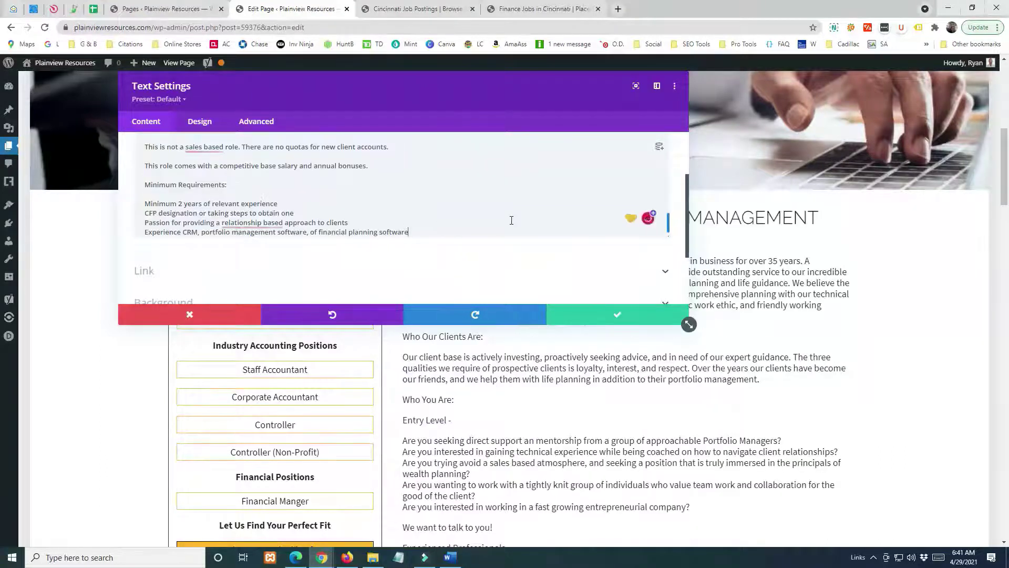
# Move the text settings window off the title, set the Heading Font Weight to Bold, and save the module
pyautogui.moveTo(419, 91); pyautogui.dragTo(462, 350)
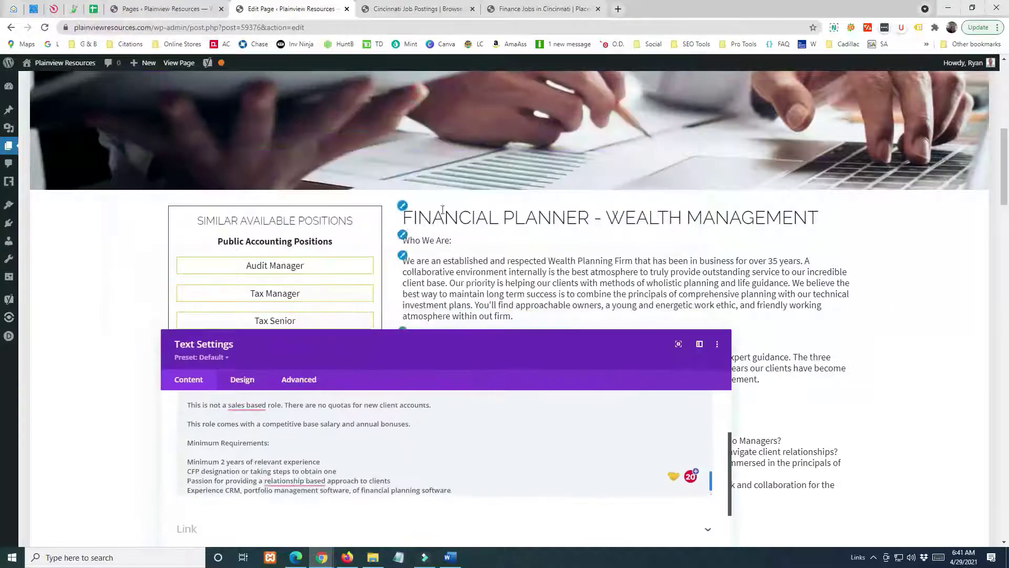
pyautogui.scroll(10, 306, 448)
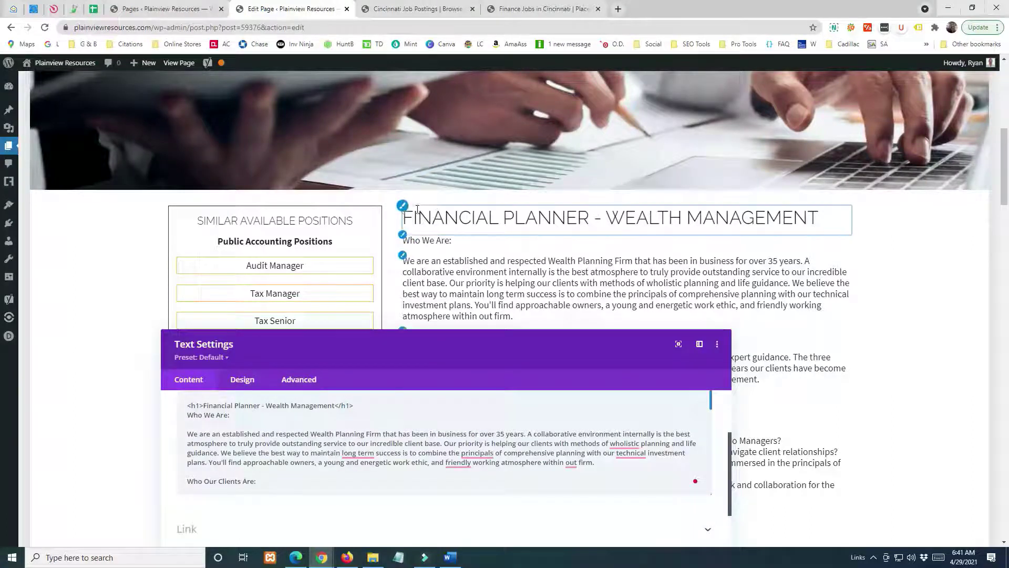
pyautogui.click(430, 228)
pyautogui.scroll(-2, 284, 447)
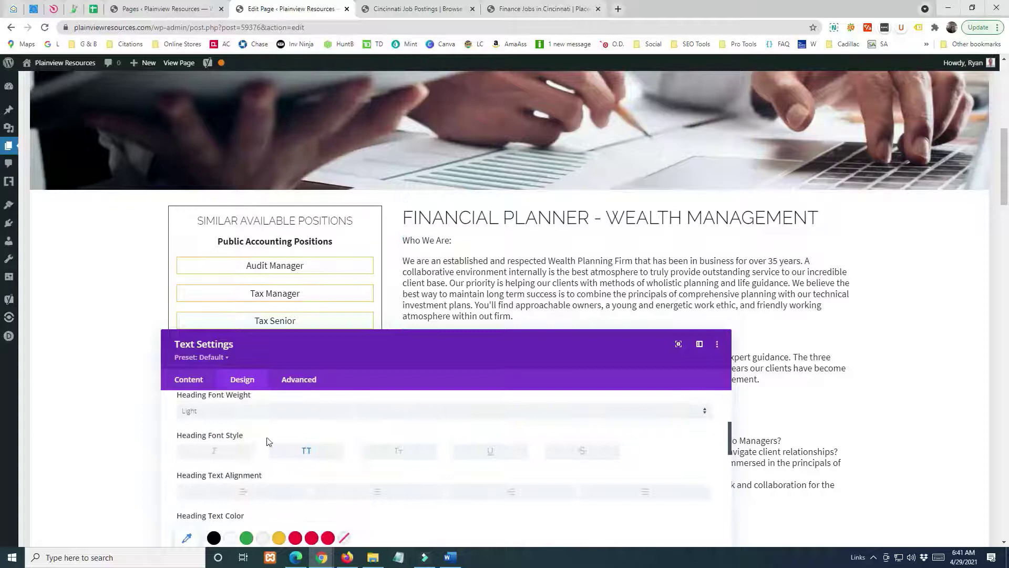
pyautogui.click(270, 412)
pyautogui.click(237, 473)
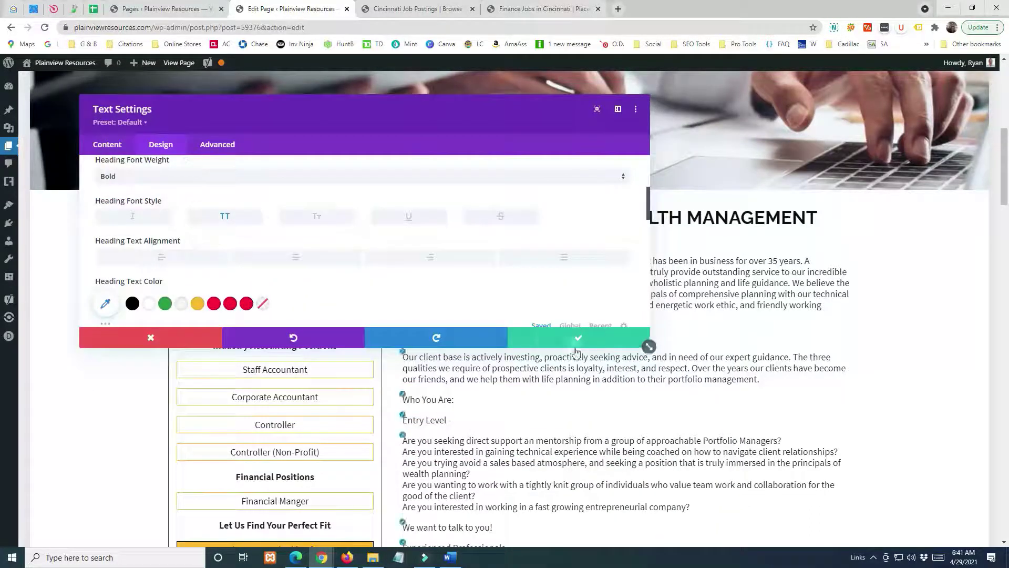
pyautogui.click(578, 339)
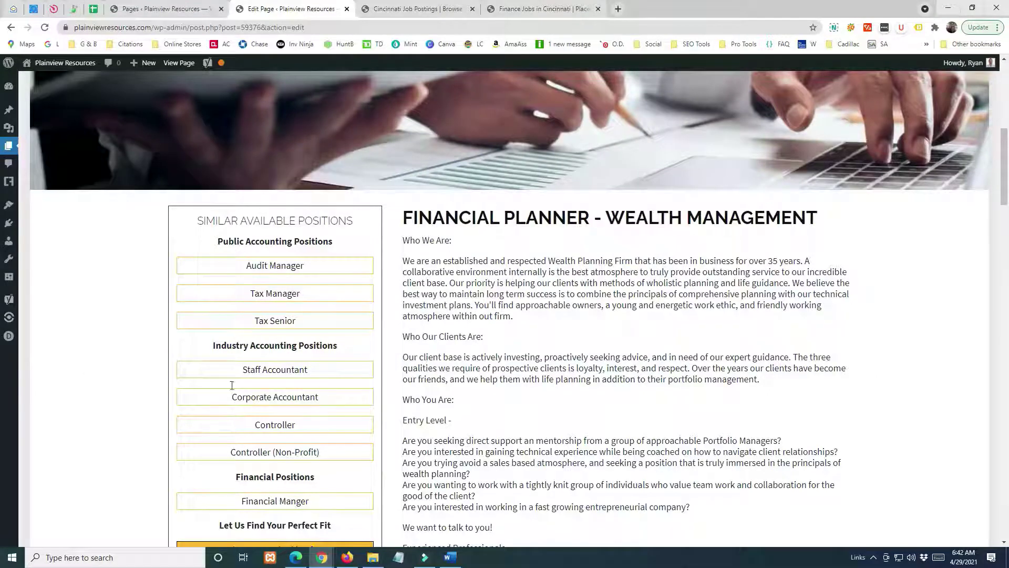
# Review the job description down to the form and underline "Who We Are" directly on the page
pyautogui.scroll(-2, 768, 283)
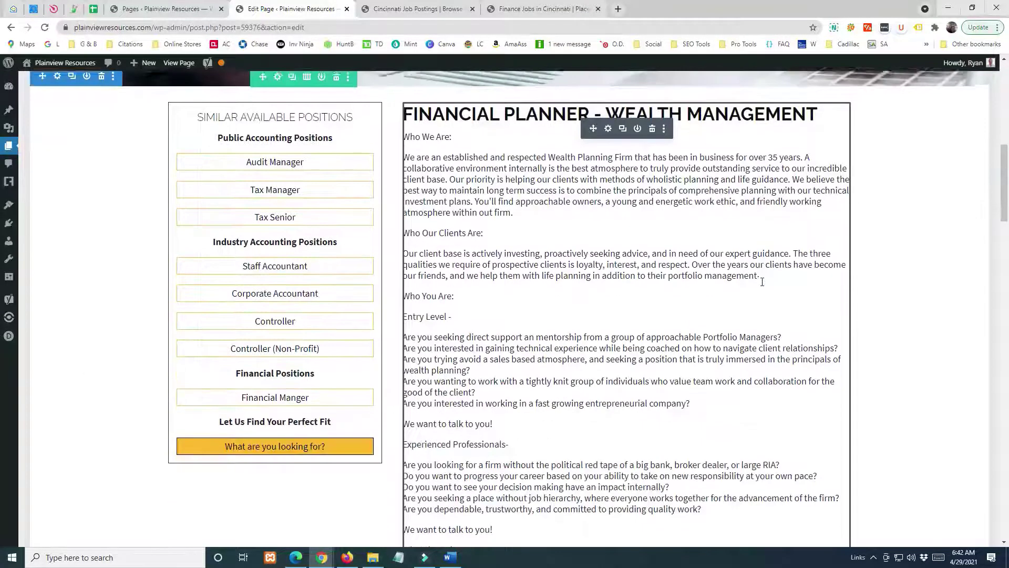
pyautogui.scroll(-2, 683, 283)
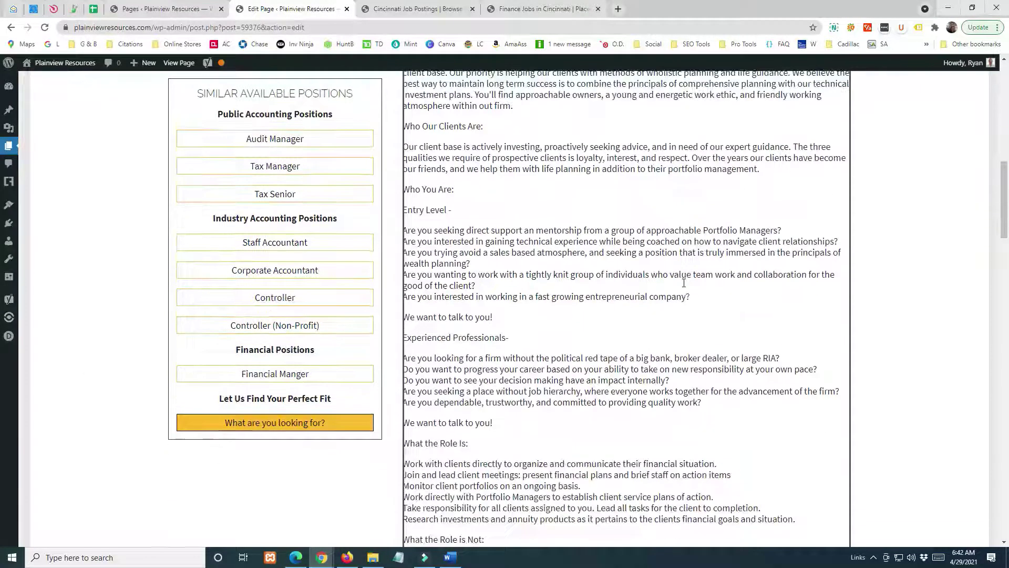
pyautogui.scroll(-2, 682, 276)
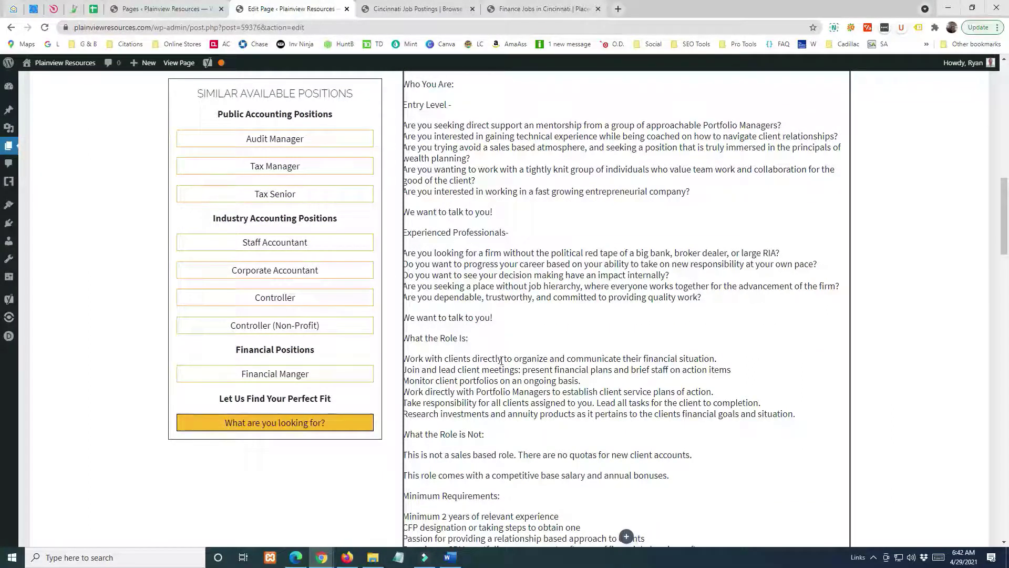
pyautogui.scroll(-2, 500, 360)
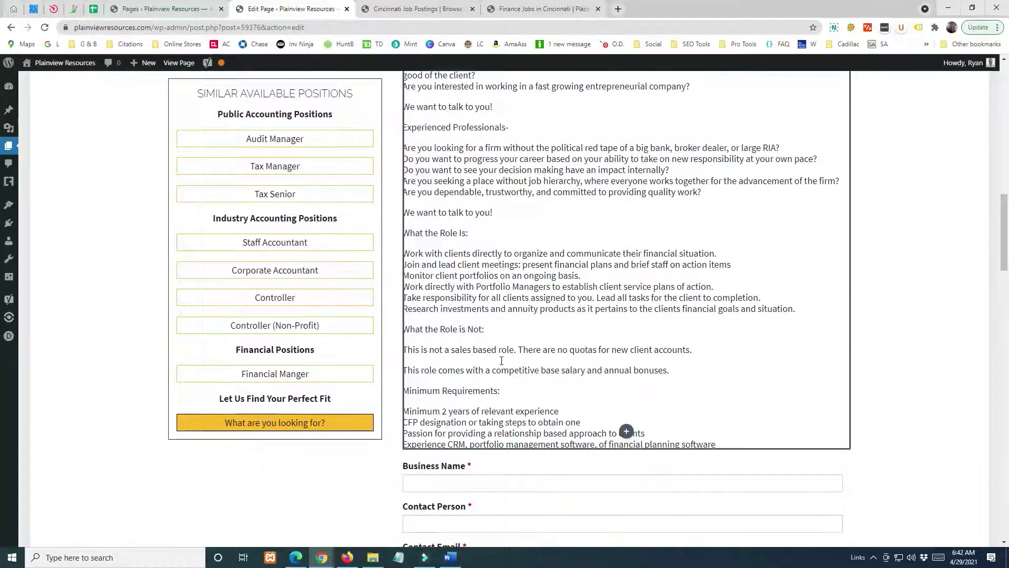
pyautogui.scroll(8, 501, 360)
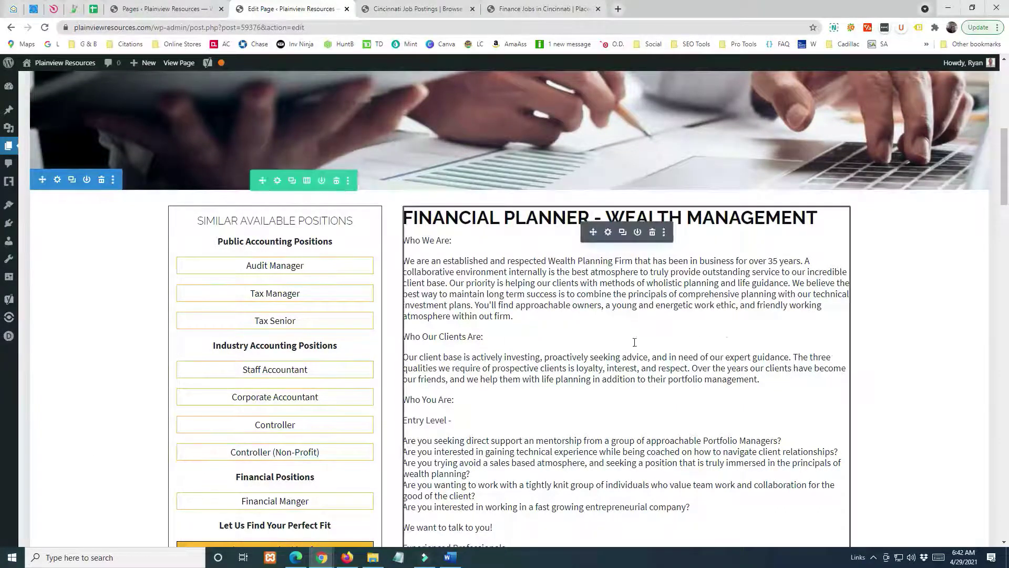
pyautogui.click(447, 271)
pyautogui.click(450, 239)
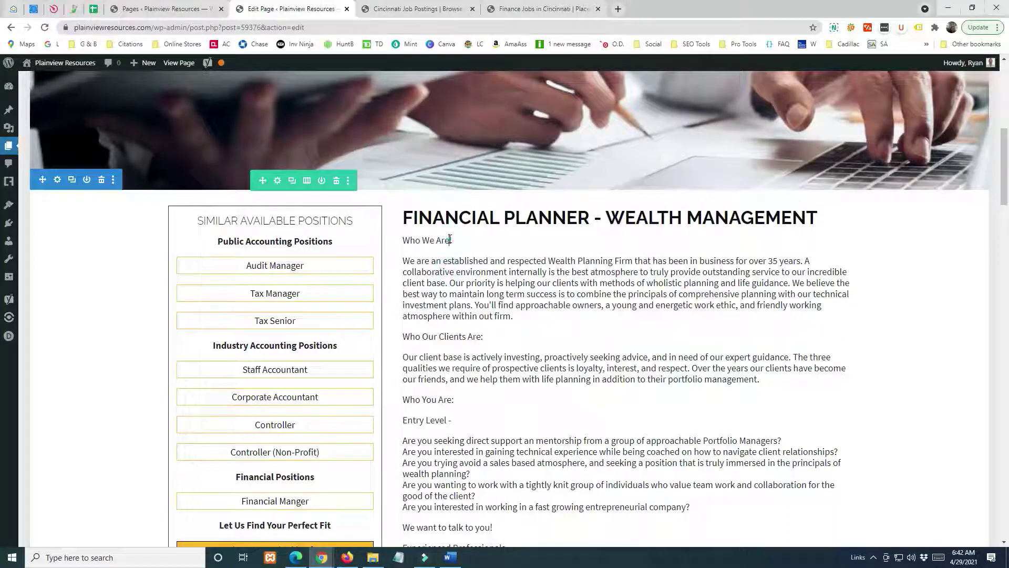
pyautogui.moveTo(450, 239); pyautogui.dragTo(403, 241)
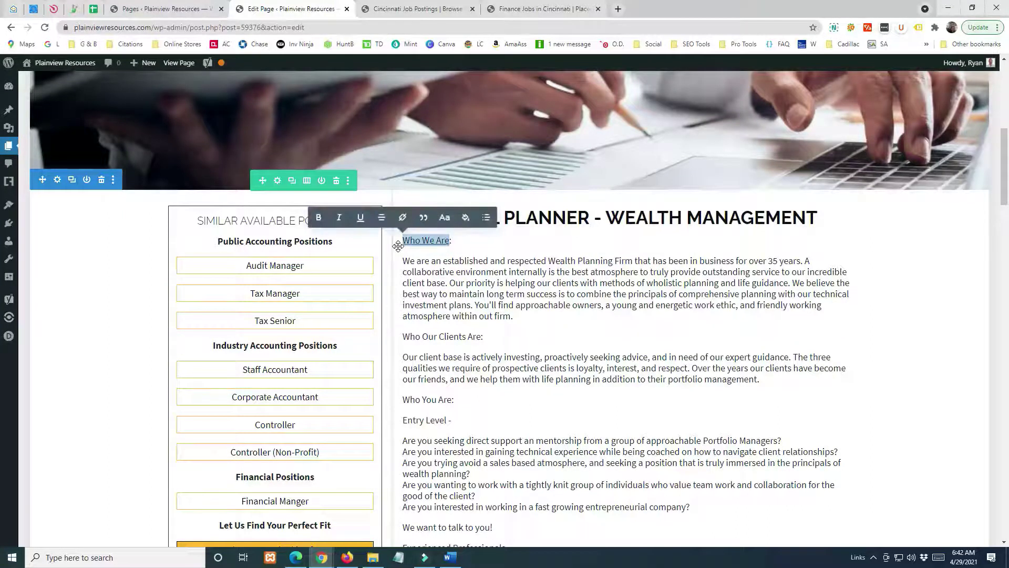
# Underline the "Who Our Clients Are" and "Who You Are" labels in the job description
pyautogui.moveTo(477, 336); pyautogui.dragTo(405, 338)
pyautogui.moveTo(481, 336); pyautogui.dragTo(406, 342)
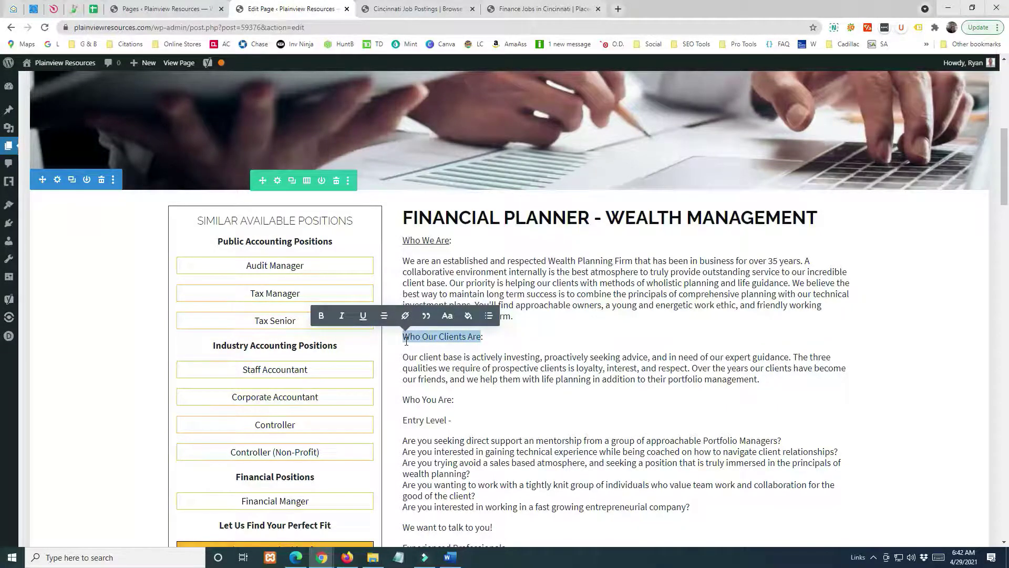
pyautogui.hotkey('ctrl', '-')
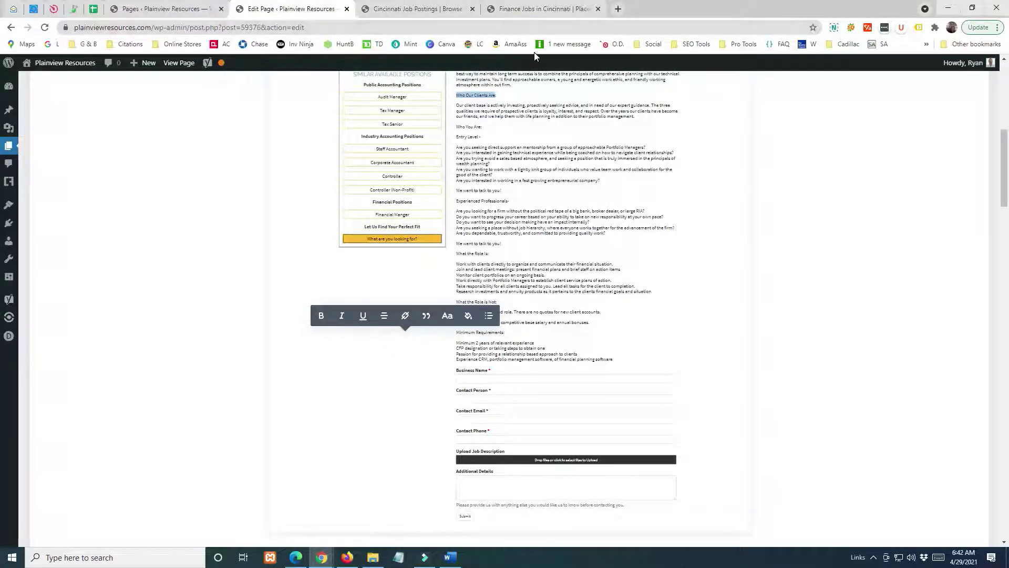
pyautogui.hotkey('ctrl', '+')
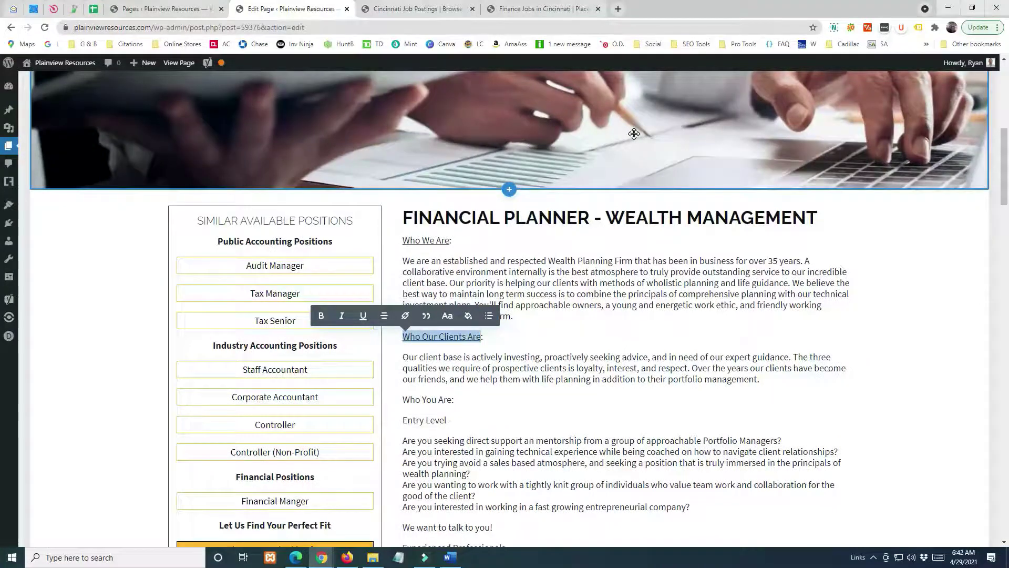
pyautogui.moveTo(452, 400); pyautogui.dragTo(403, 400)
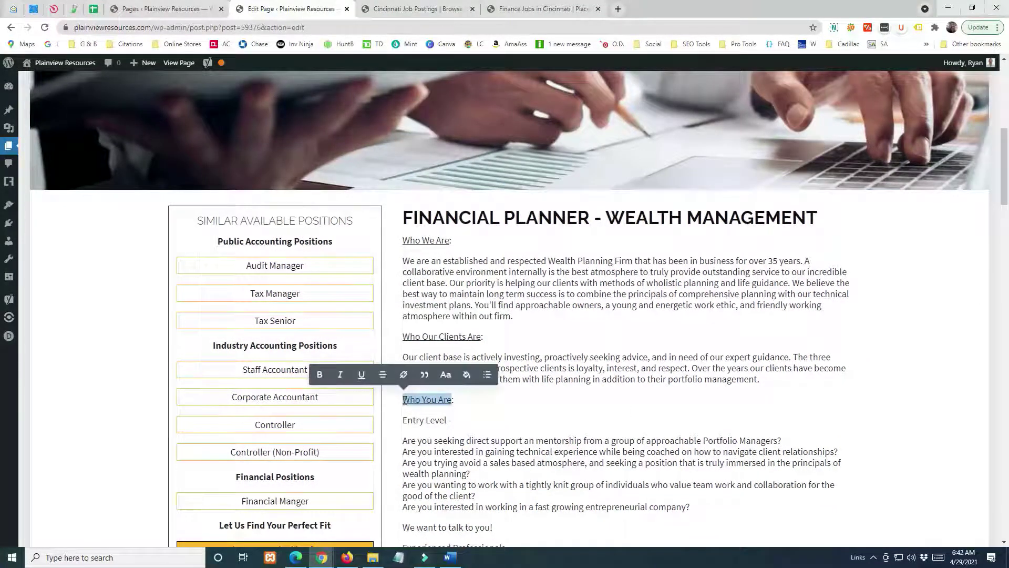
# Format "Entry Level -" and "Experienced Professionals -" as Heading 2, adding a space before the hyphen in the second one
pyautogui.moveTo(453, 421); pyautogui.dragTo(398, 422)
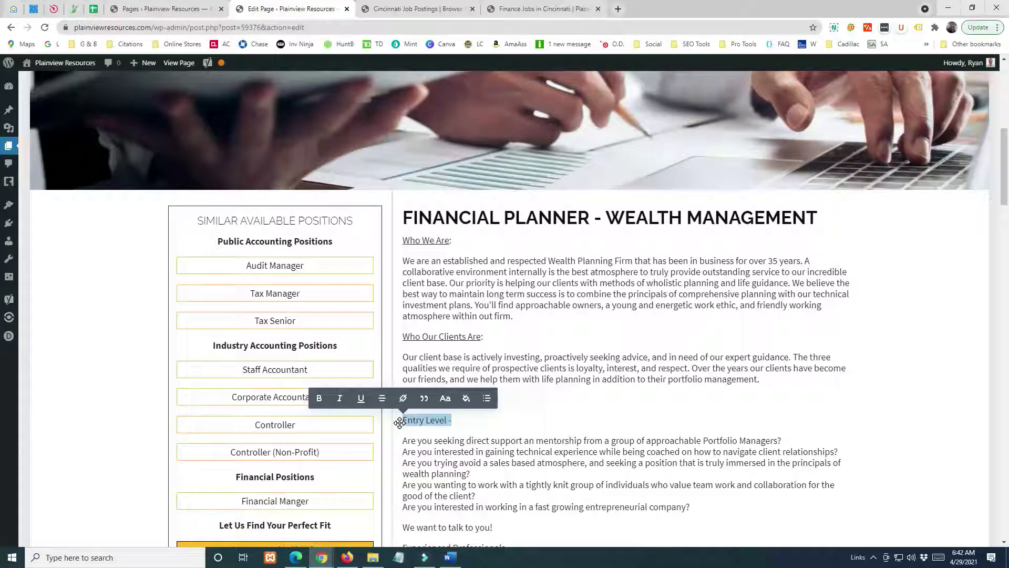
pyautogui.hotkey('ctrl', '2')
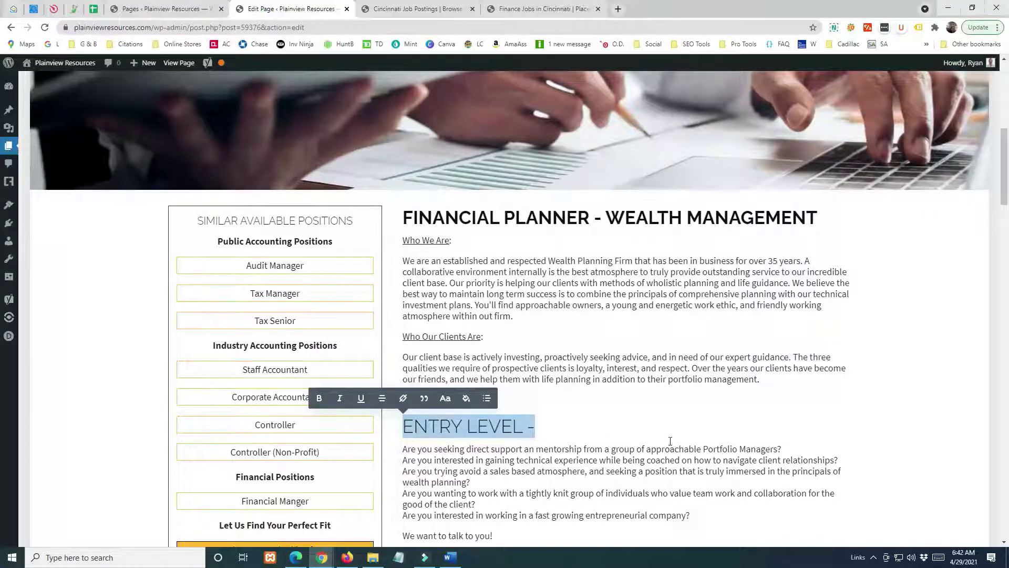
pyautogui.scroll(-2, 670, 440)
pyautogui.click(489, 430)
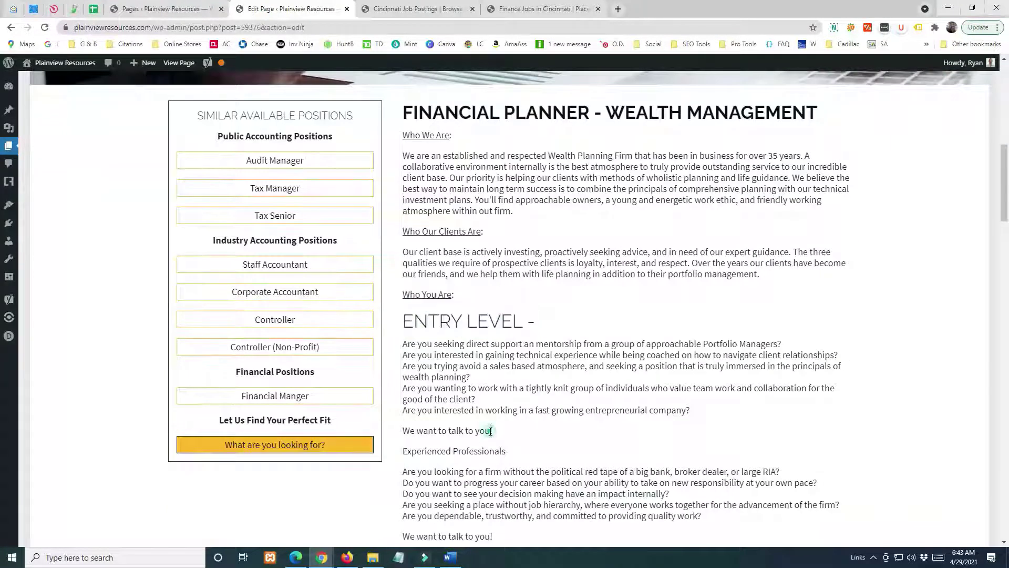
pyautogui.click(507, 451)
pyautogui.moveTo(515, 453); pyautogui.dragTo(409, 451)
pyautogui.click(409, 451)
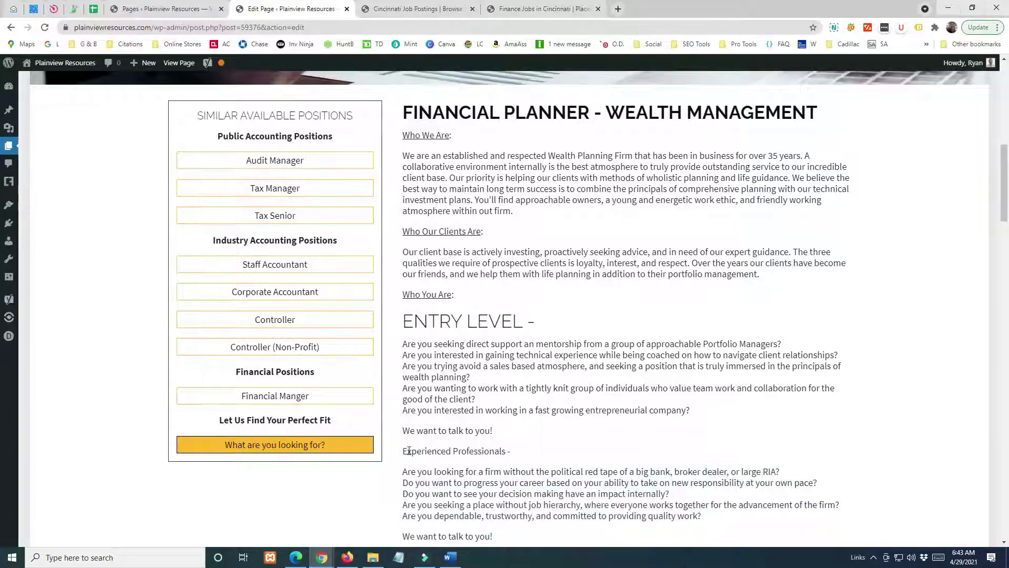
pyautogui.click(441, 447)
pyautogui.hotkey('alt', 'shift', '2')
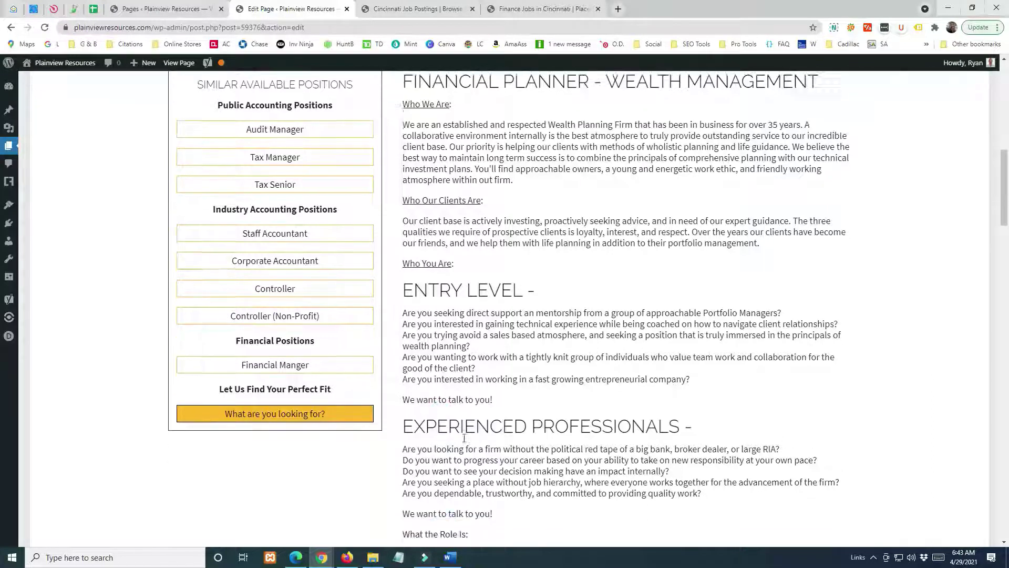
# Turn the "What the Role Is:" and "Minimum Requirements:" lines into section headings
pyautogui.scroll(-3, 464, 438)
pyautogui.click(446, 355)
pyautogui.hotkey('alt', 'shift', '2')
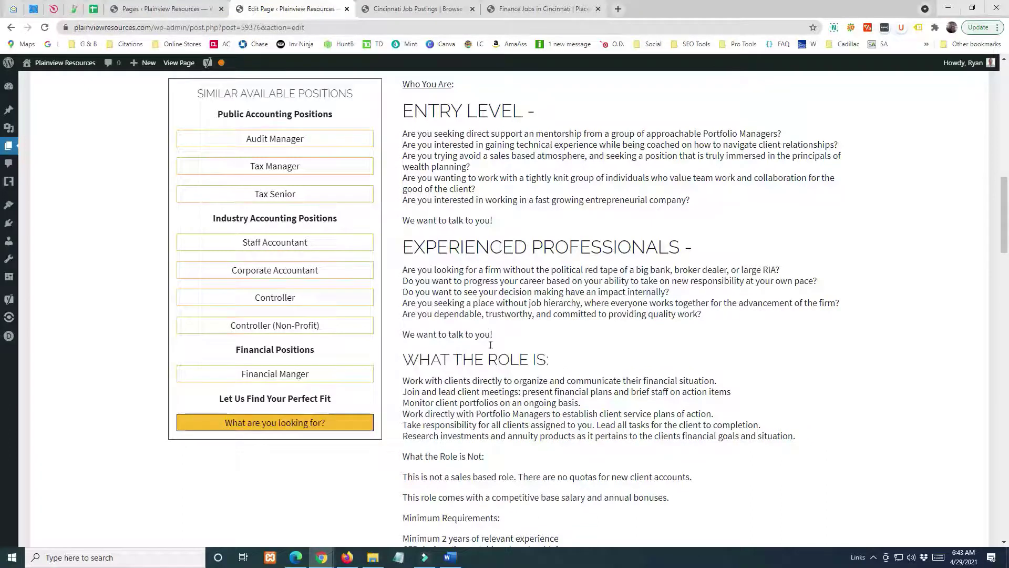
pyautogui.scroll(-4, 490, 345)
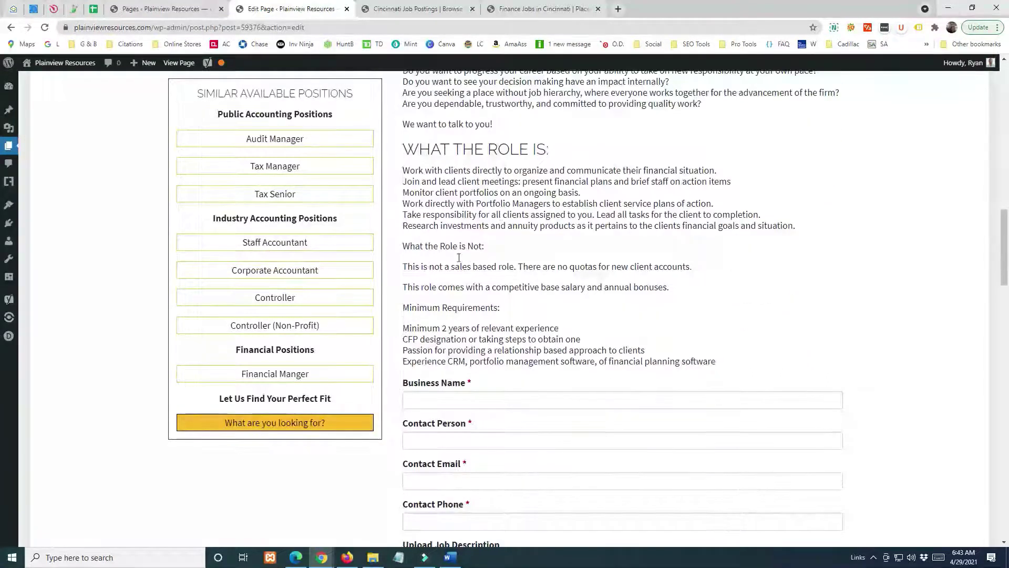
pyautogui.click(447, 307)
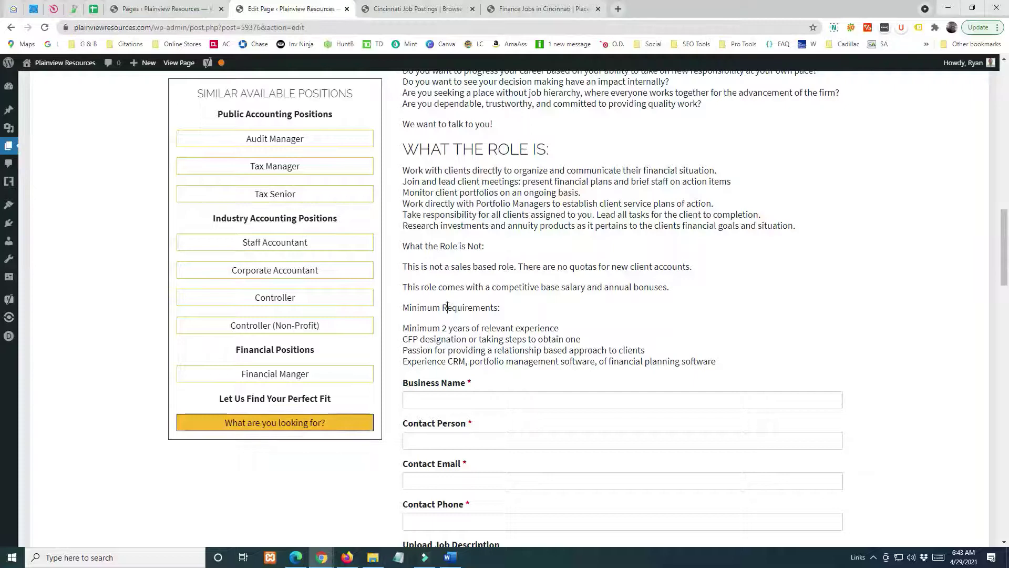
pyautogui.hotkey('alt', 'shift', '2')
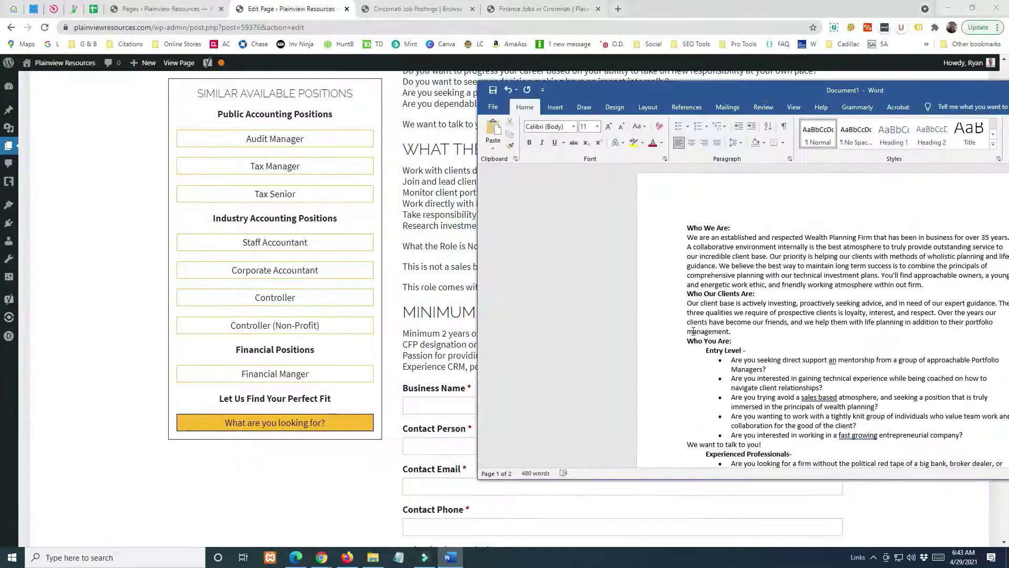
# Move the Word source document aside and review the formatting of the job description's sections on the page
pyautogui.moveTo(622, 89); pyautogui.dragTo(1007, 115)
pyautogui.scroll(12, 578, 268)
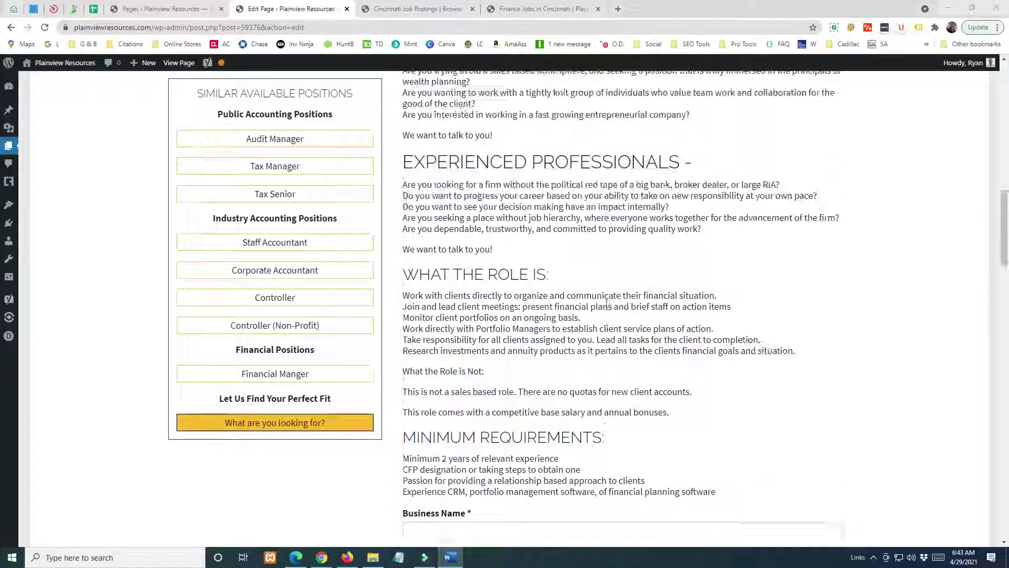
pyautogui.scroll(-4, 546, 315)
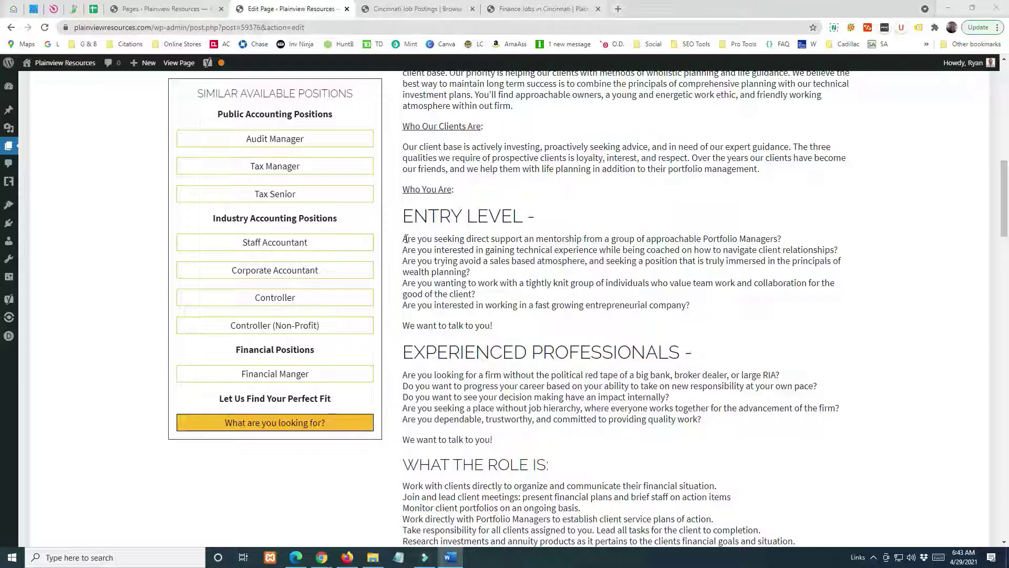
pyautogui.scroll(6, 483, 249)
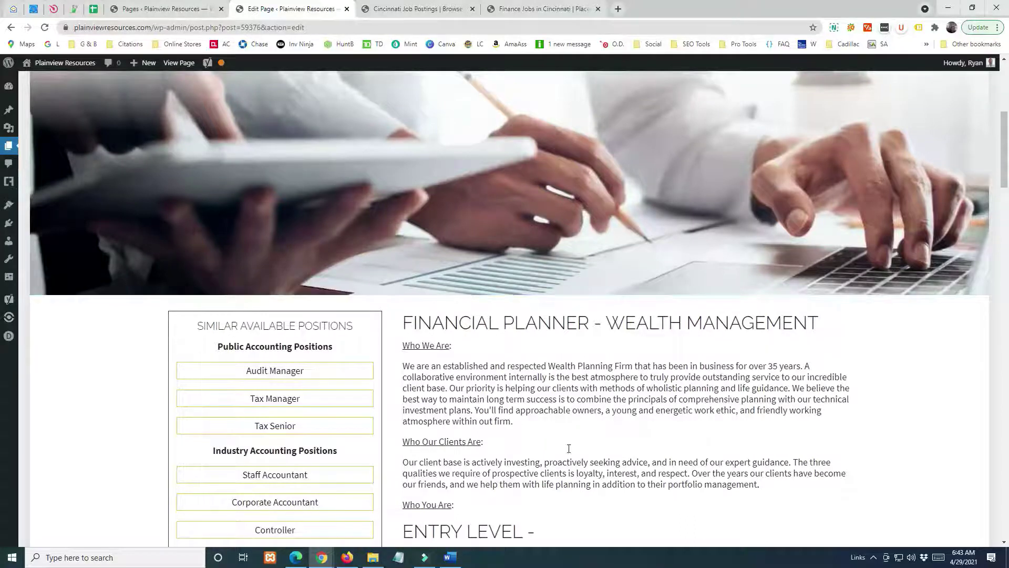
pyautogui.scroll(-4, 568, 448)
pyautogui.scroll(4, 568, 448)
pyautogui.click(809, 226)
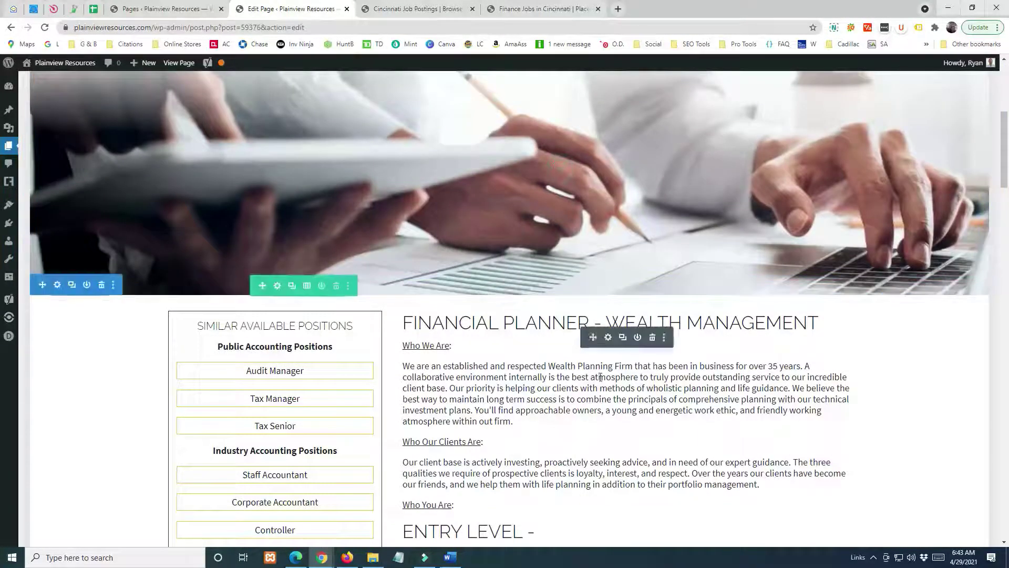
# Open the job description's text settings in visual editing mode, making the window taller and narrower and placing it beside the page content
pyautogui.click(609, 338)
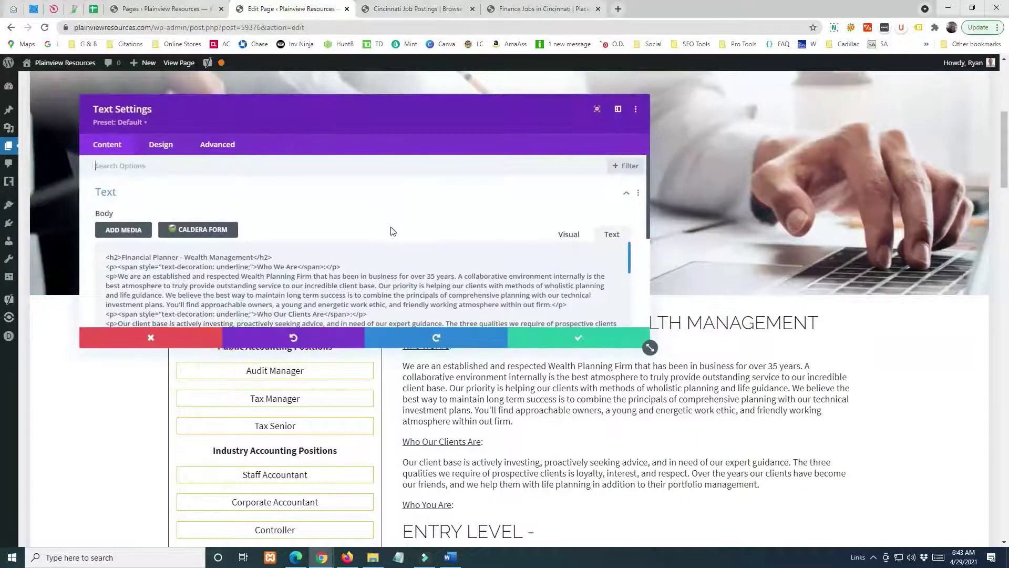
pyautogui.click(565, 234)
pyautogui.moveTo(475, 112); pyautogui.dragTo(431, 62)
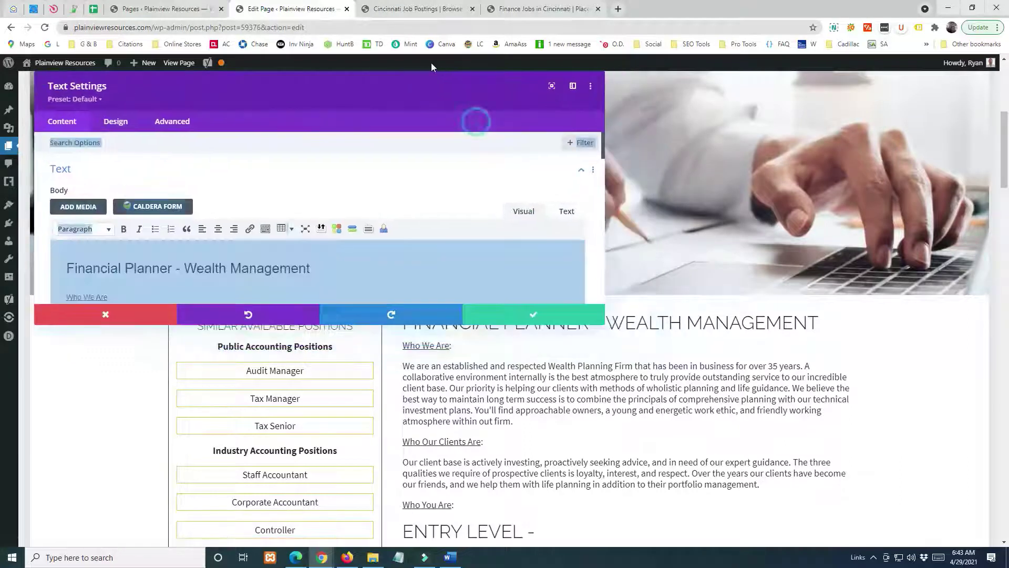
pyautogui.moveTo(605, 323); pyautogui.dragTo(486, 493)
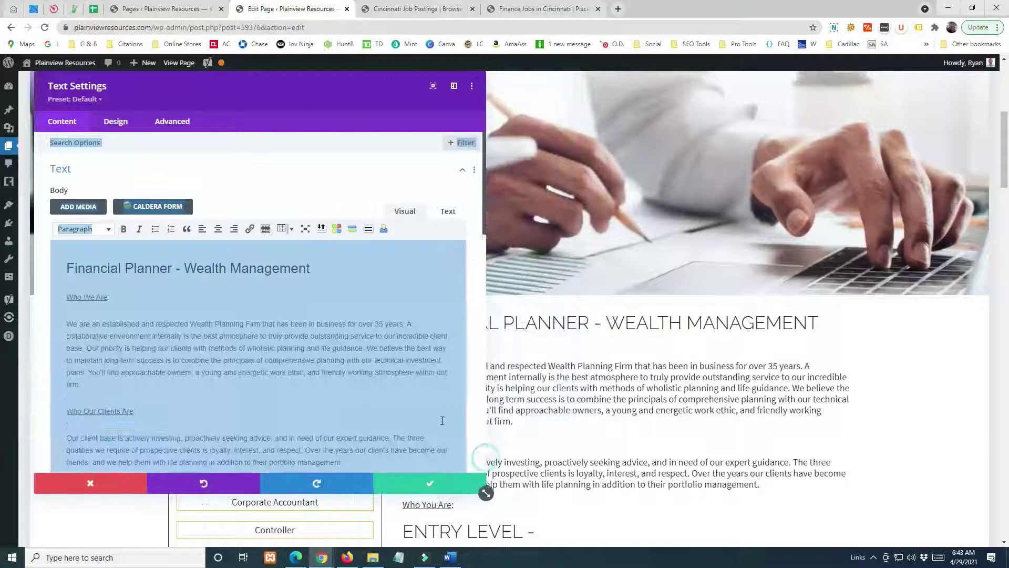
pyautogui.moveTo(223, 88); pyautogui.dragTo(710, 103)
# Turn the questions under "Entry Level -" into a bulleted list with one bullet per question
pyautogui.scroll(-4, 420, 262)
pyautogui.scroll(-3, 632, 339)
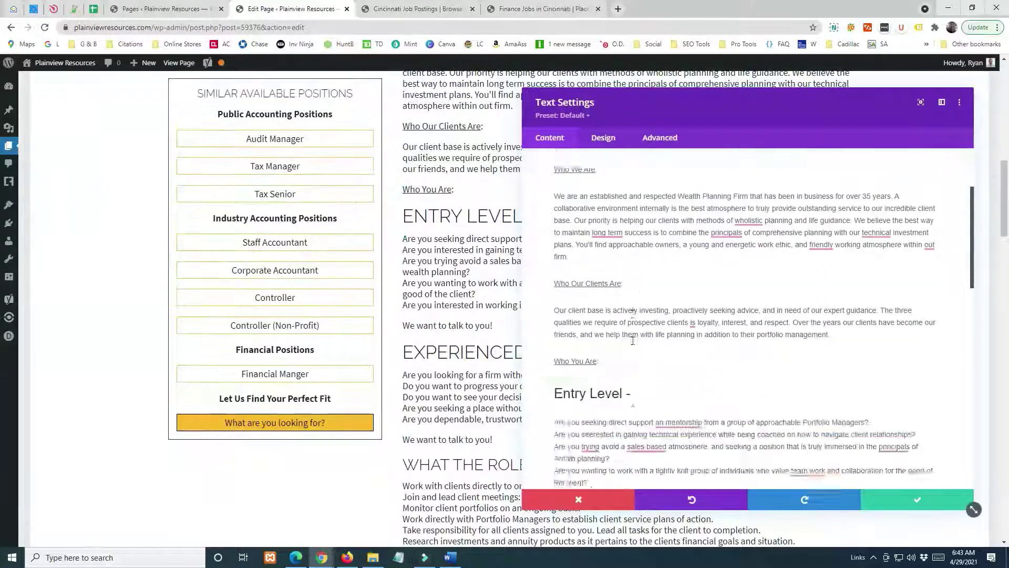
pyautogui.scroll(-1, 604, 346)
pyautogui.scroll(4, 556, 355)
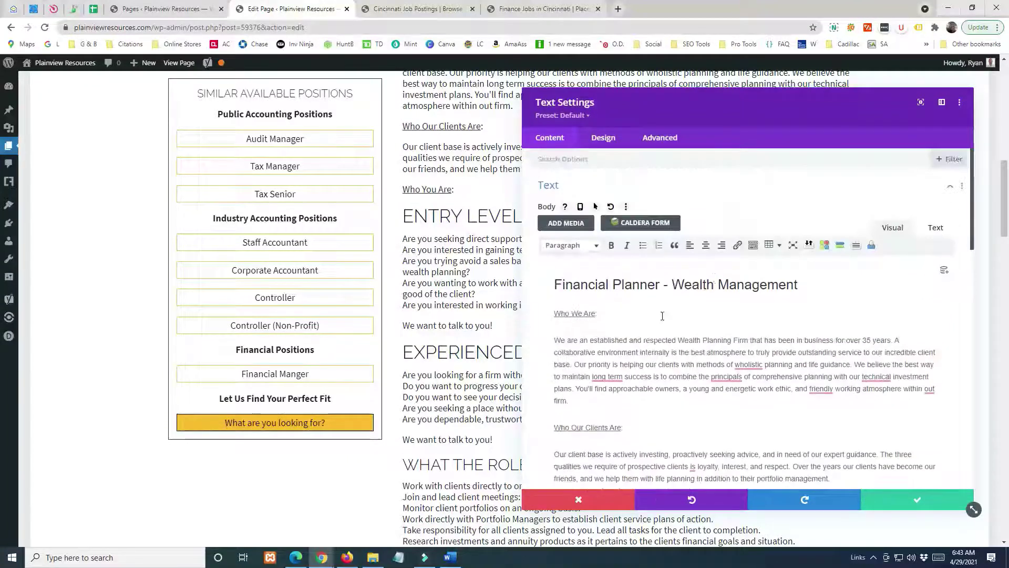
pyautogui.click(642, 245)
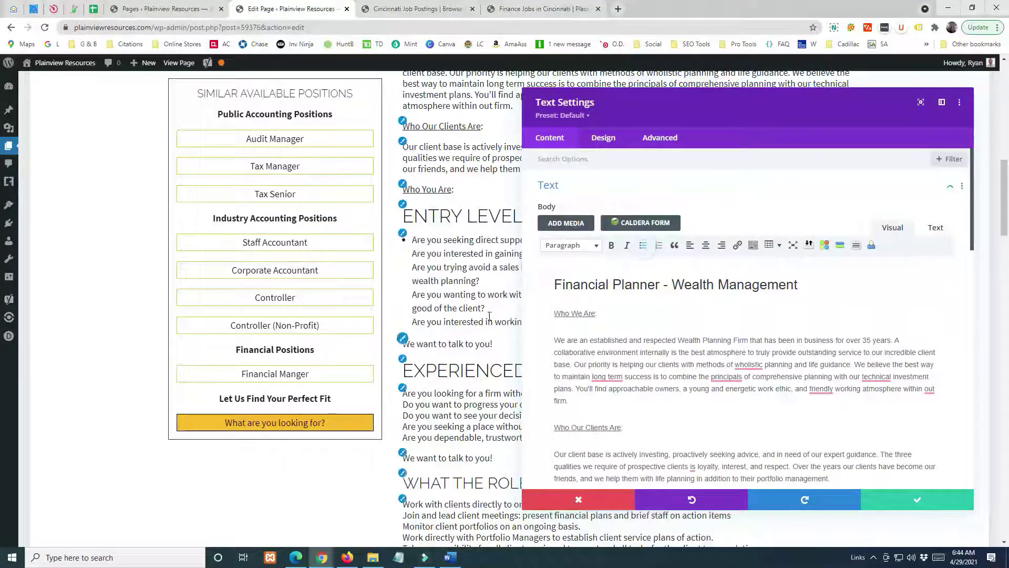
pyautogui.scroll(-5, 845, 265)
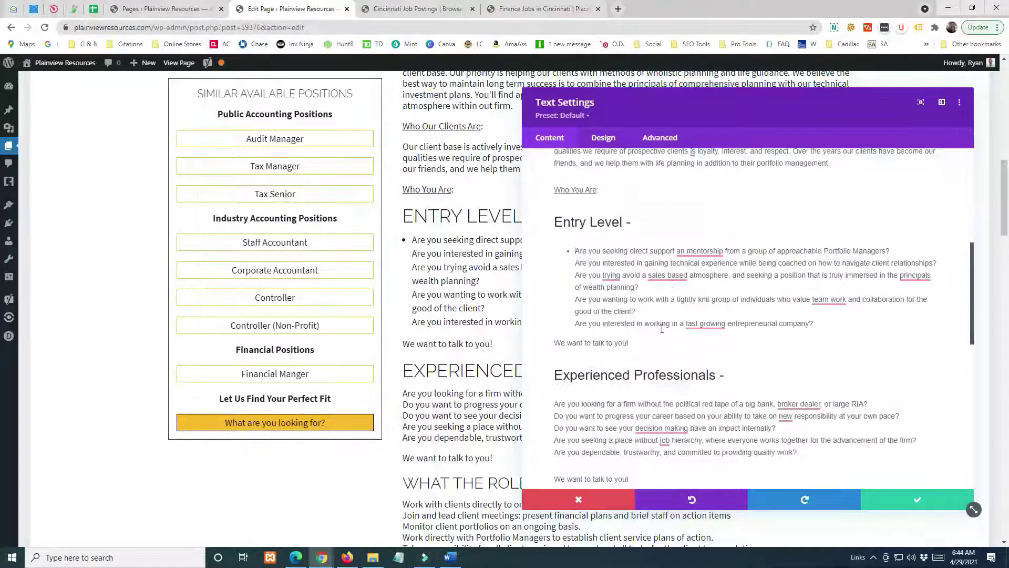
pyautogui.click(894, 251)
pyautogui.press('Delete')
pyautogui.press('Return')
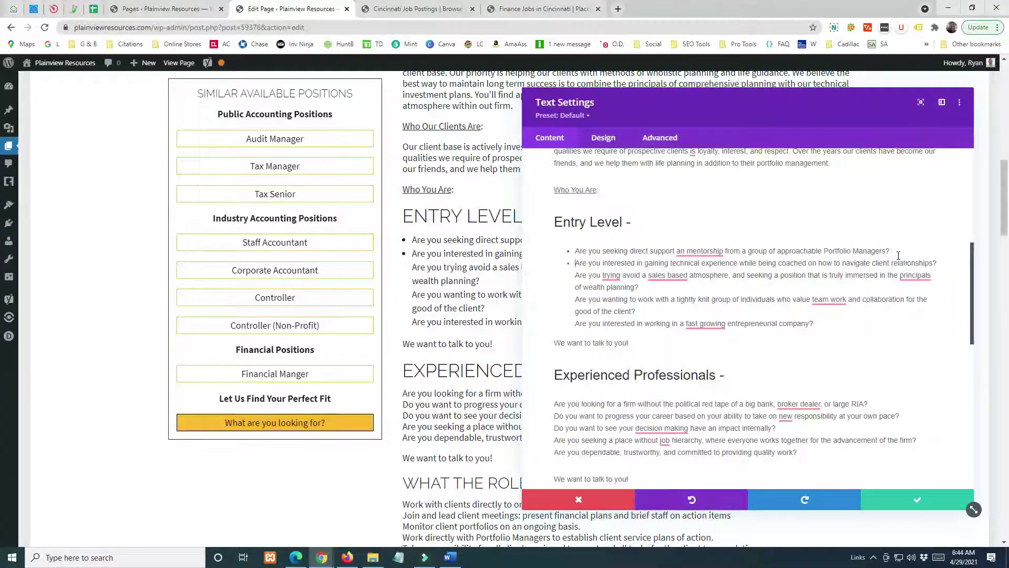
pyautogui.press('Right')
pyautogui.press('Delete')
pyautogui.press('Return')
pyautogui.click(646, 311)
pyautogui.press('Delete')
pyautogui.press('Return')
# Apply bulleted list formatting to the text blocks under "Experienced Professionals -" and "What the Role Is:"
pyautogui.scroll(5, 668, 337)
pyautogui.click(643, 246)
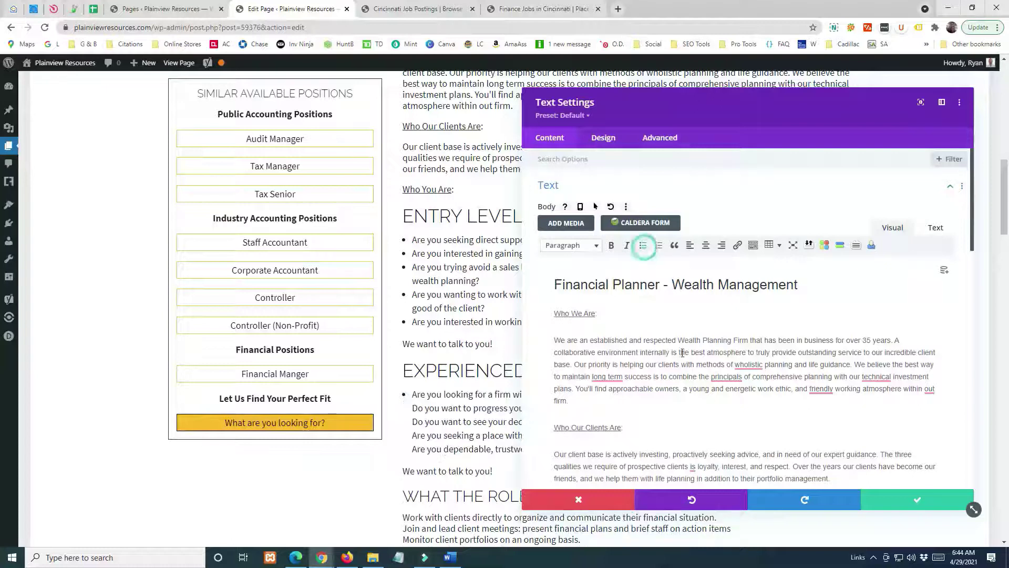
pyautogui.scroll(-4, 681, 355)
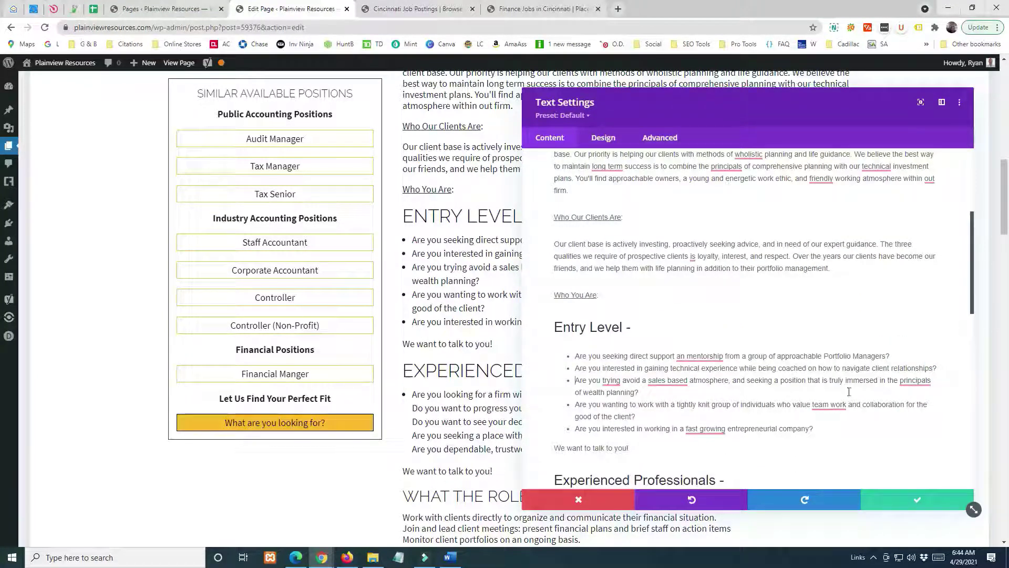
pyautogui.press('Down')
pyautogui.press('Down')
pyautogui.press('Right')
pyautogui.scroll(-6, 867, 426)
pyautogui.click(555, 321)
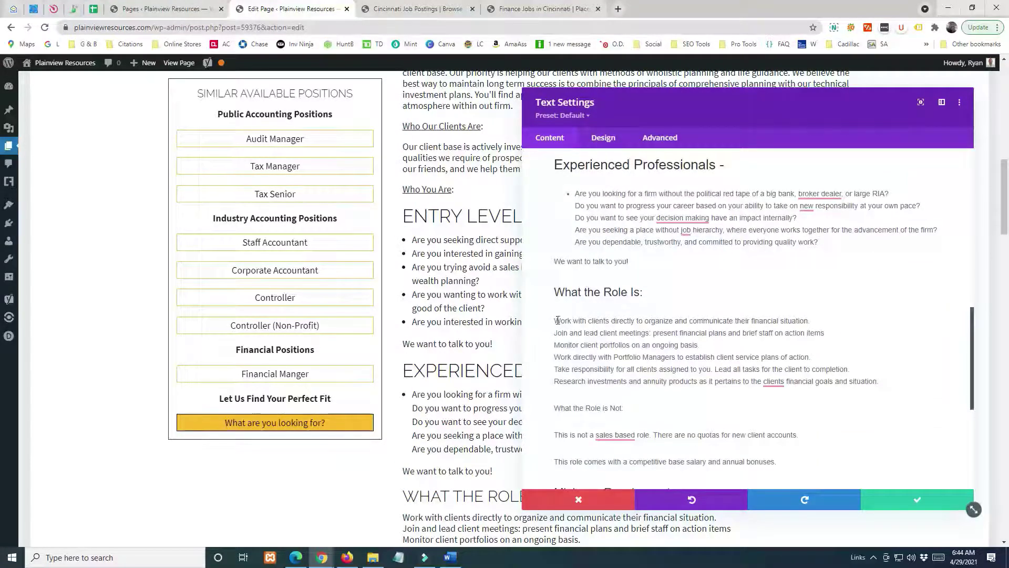
pyautogui.scroll(8, 567, 305)
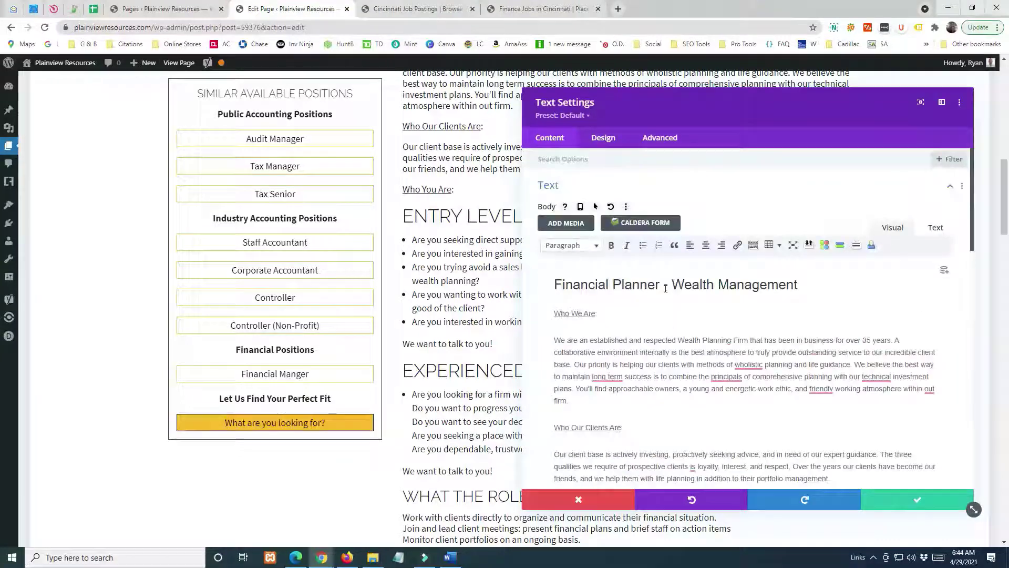
pyautogui.click(650, 253)
# Split the "Experienced Professionals -" questions so that each one is its own bullet
pyautogui.scroll(-6, 653, 330)
pyautogui.scroll(-2, 609, 347)
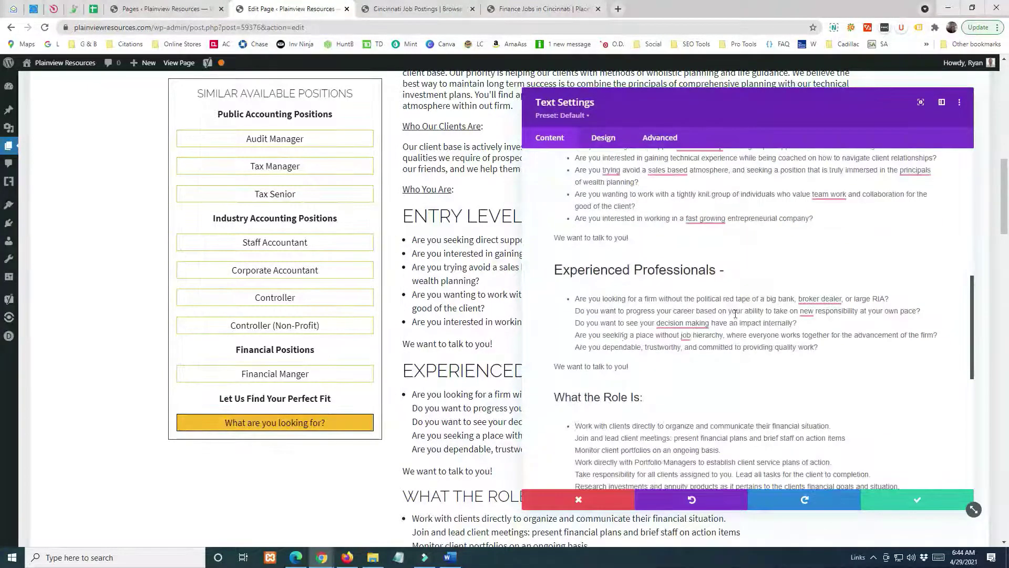
pyautogui.click(893, 298)
pyautogui.press('Return')
pyautogui.press('Delete')
pyautogui.click(920, 312)
pyautogui.press('Return')
pyautogui.press('Delete')
pyautogui.press('Return')
pyautogui.press('Delete')
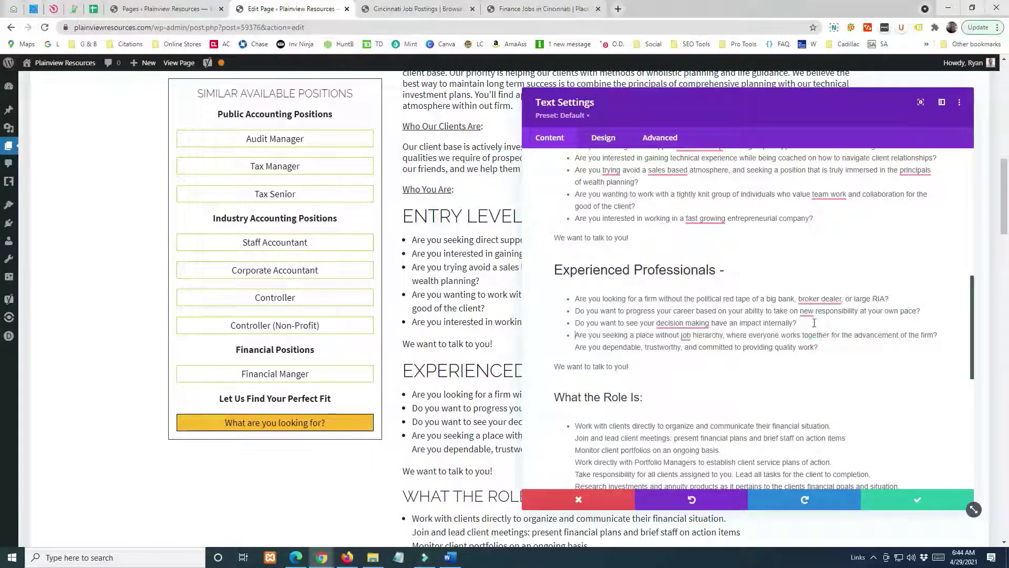
pyautogui.click(940, 336)
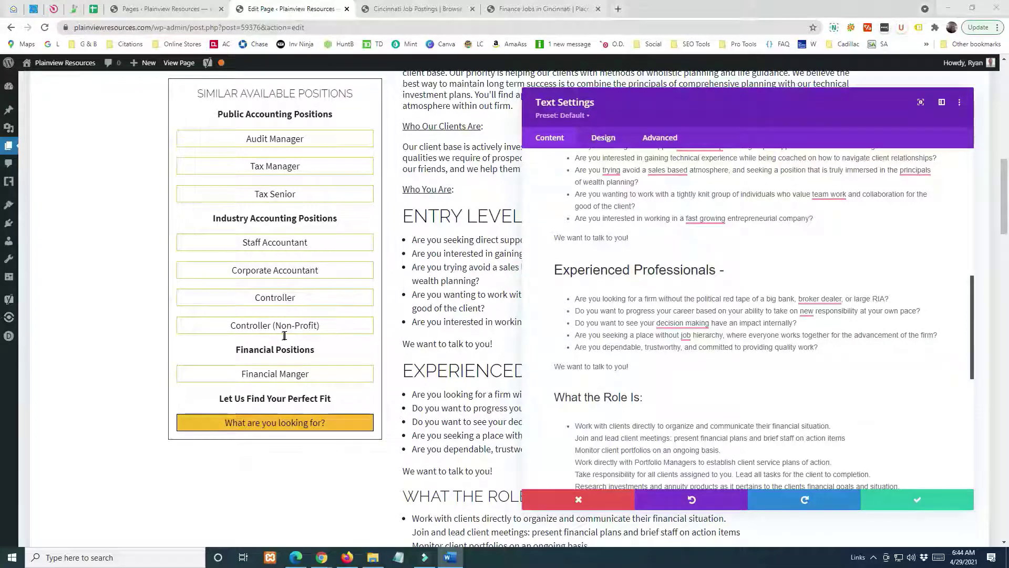
# Split the duties under "What the Role Is:" into separate bullets, one per line
pyautogui.scroll(-2, 646, 398)
pyautogui.scroll(4, 613, 327)
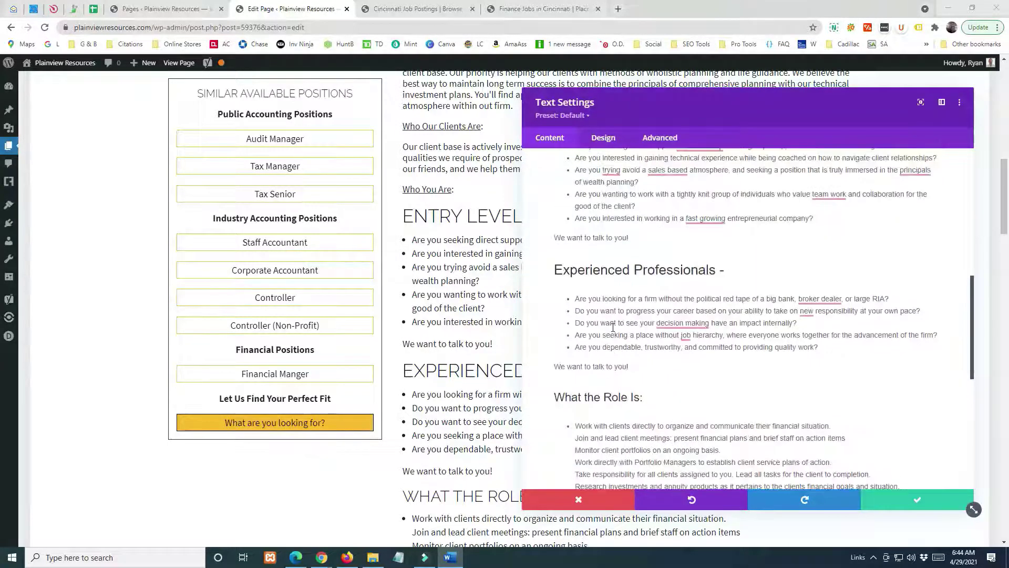
pyautogui.scroll(-4, 617, 336)
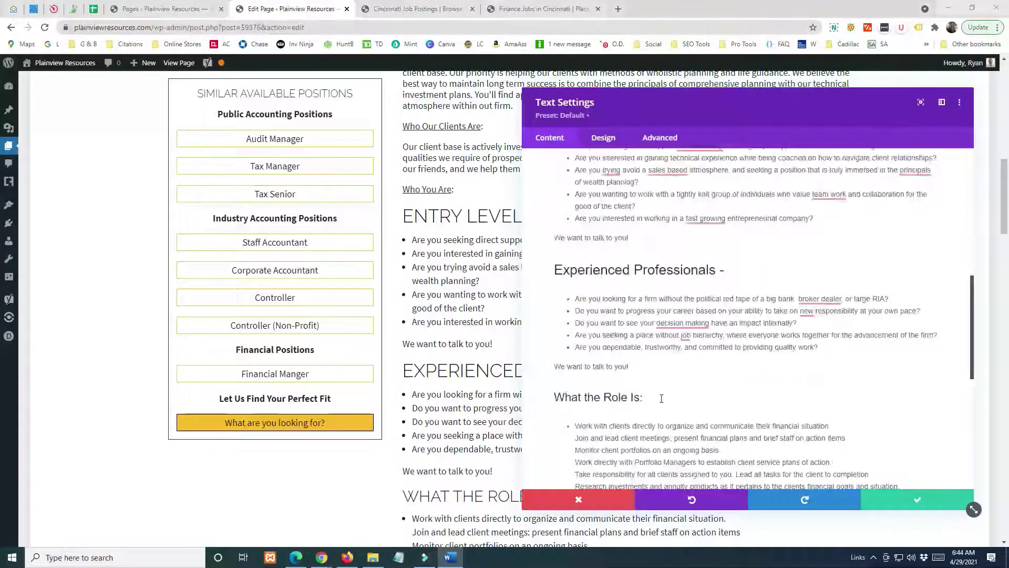
pyautogui.click(831, 322)
pyautogui.press('Delete')
pyautogui.press('Return')
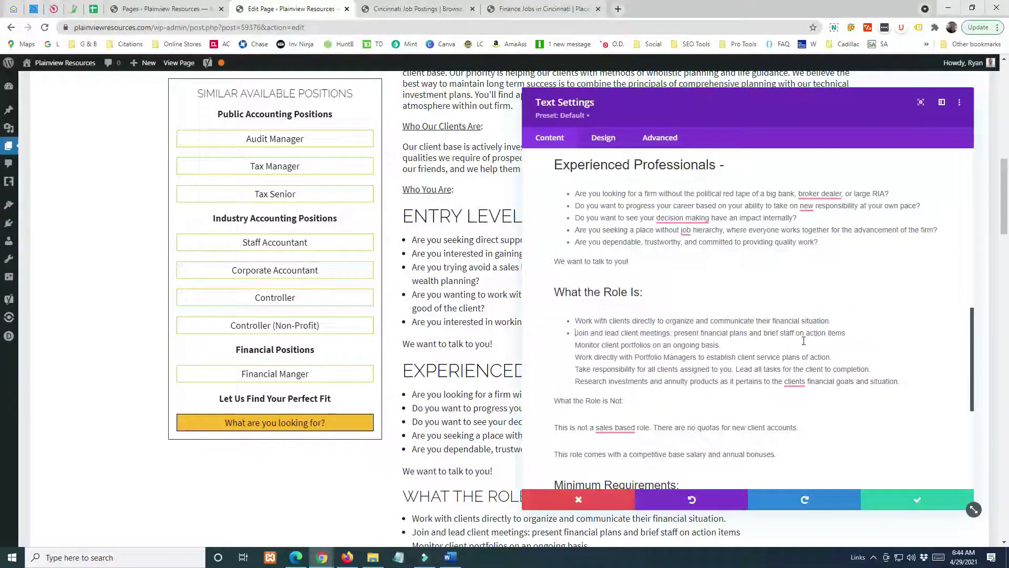
pyautogui.click(848, 333)
pyautogui.press('Delete')
pyautogui.press('Return')
pyautogui.press('Delete')
pyautogui.press('Return')
pyautogui.click(833, 357)
pyautogui.press('Delete')
pyautogui.press('Return')
pyautogui.click(868, 370)
pyautogui.press('Delete')
pyautogui.press('Return')
# Make the "This is not a sales based role" line a bullet under "What the Role is Not:"
pyautogui.click(558, 427)
pyautogui.scroll(15, 639, 255)
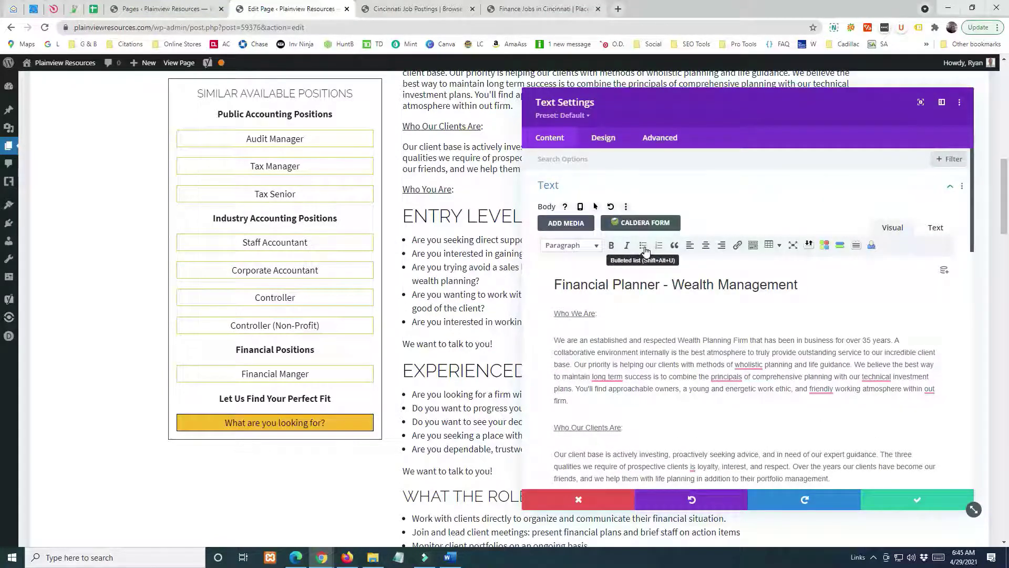
pyautogui.scroll(-15, 677, 383)
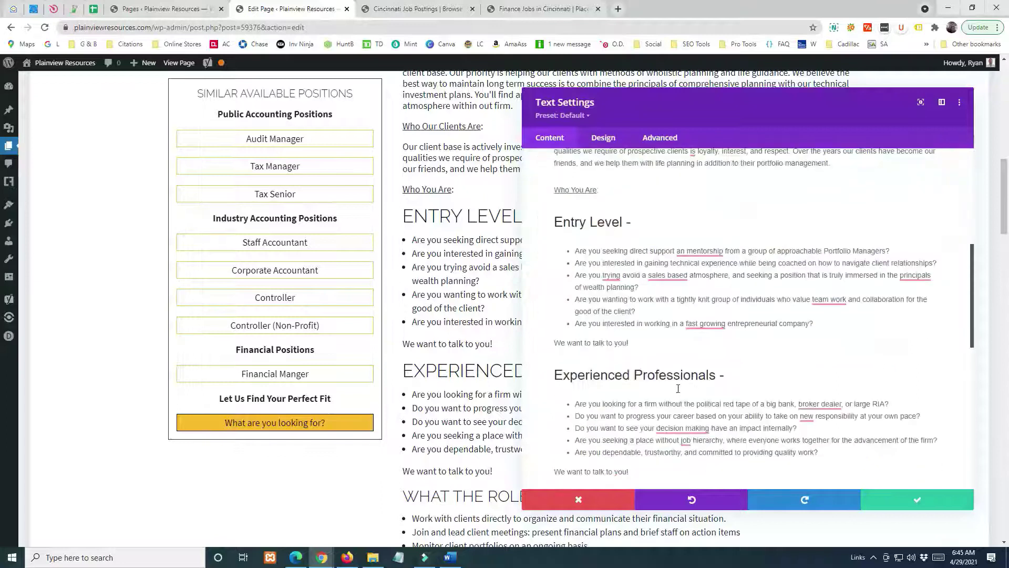
pyautogui.scroll(-3, 677, 383)
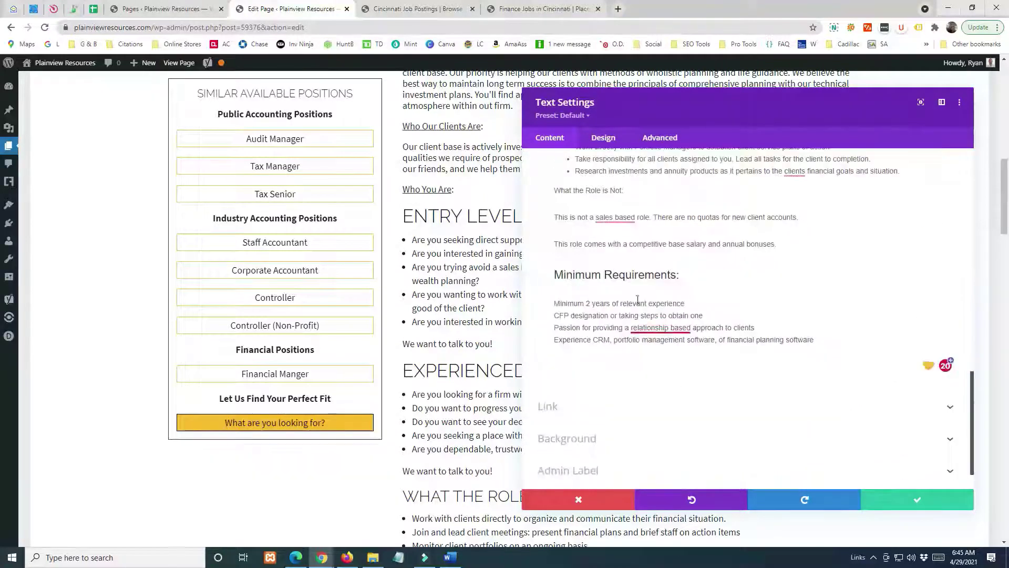
pyautogui.scroll(1, 632, 294)
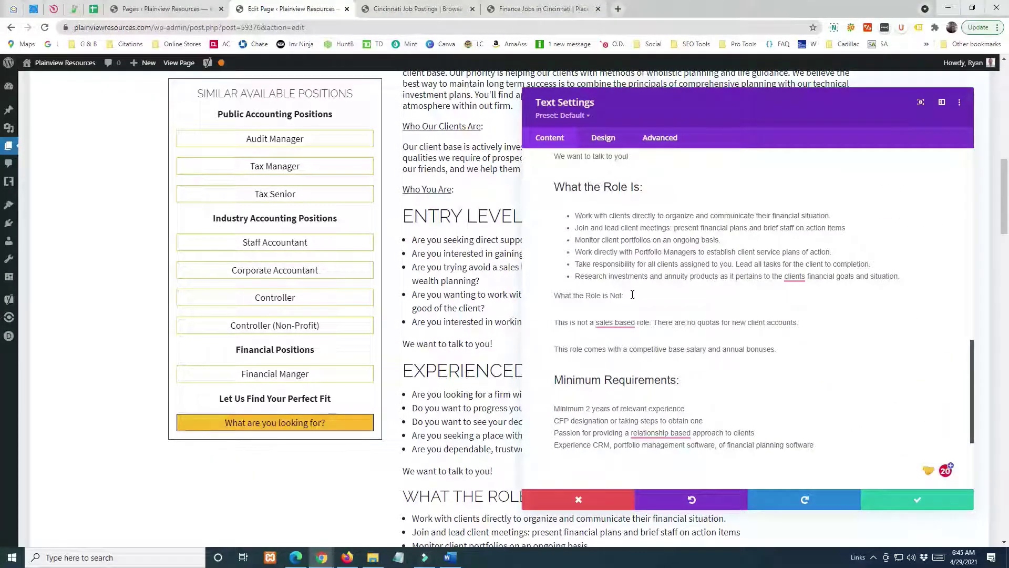
pyautogui.hotkey('alt', 'shift', 'u')
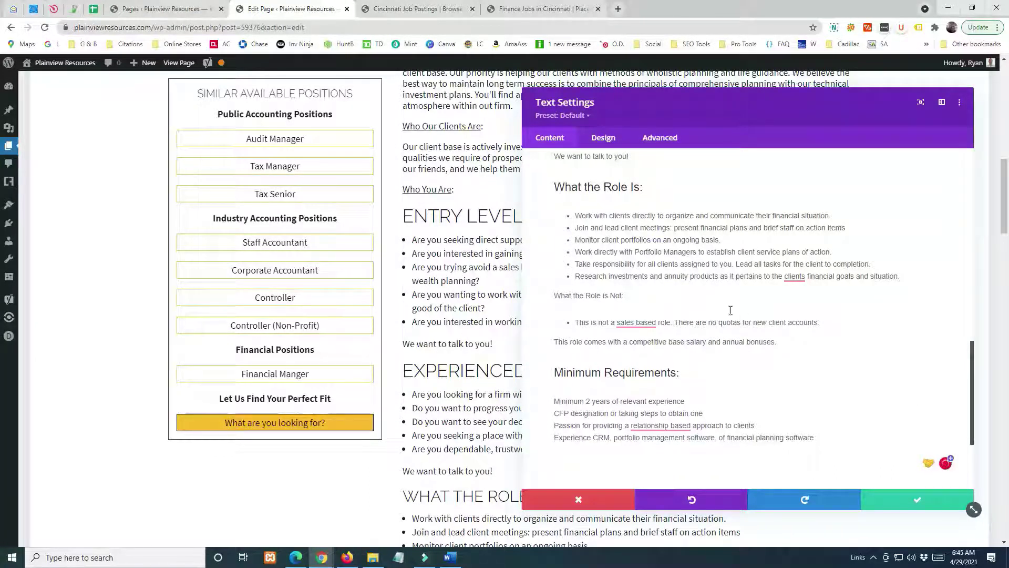
# Italicize the sentence "This role comes with a competitive base salary and annual bonuses."
pyautogui.moveTo(555, 341); pyautogui.dragTo(780, 339)
pyautogui.scroll(15, 709, 299)
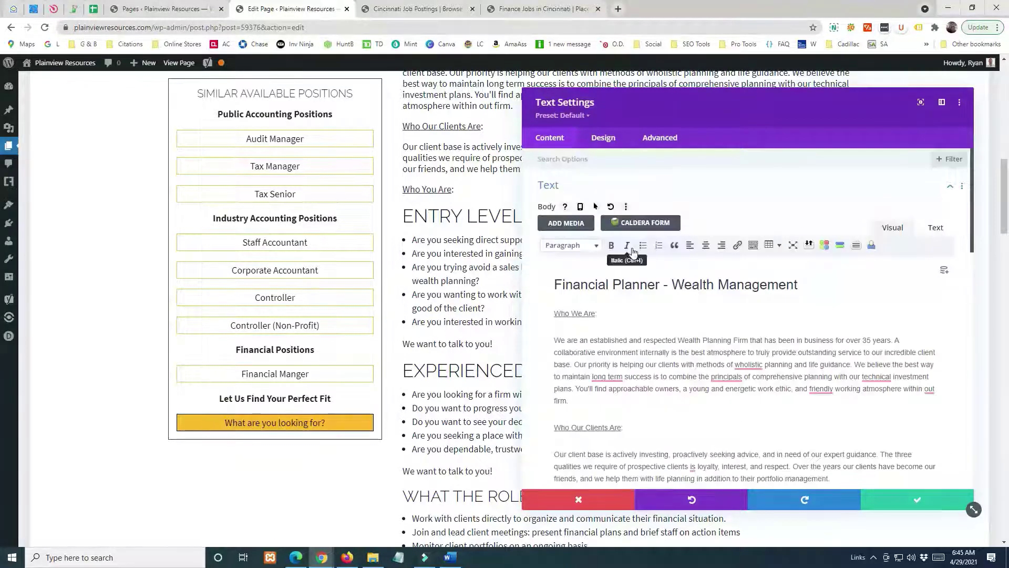
pyautogui.scroll(-10, 662, 278)
pyautogui.scroll(-8, 660, 287)
pyautogui.click(643, 278)
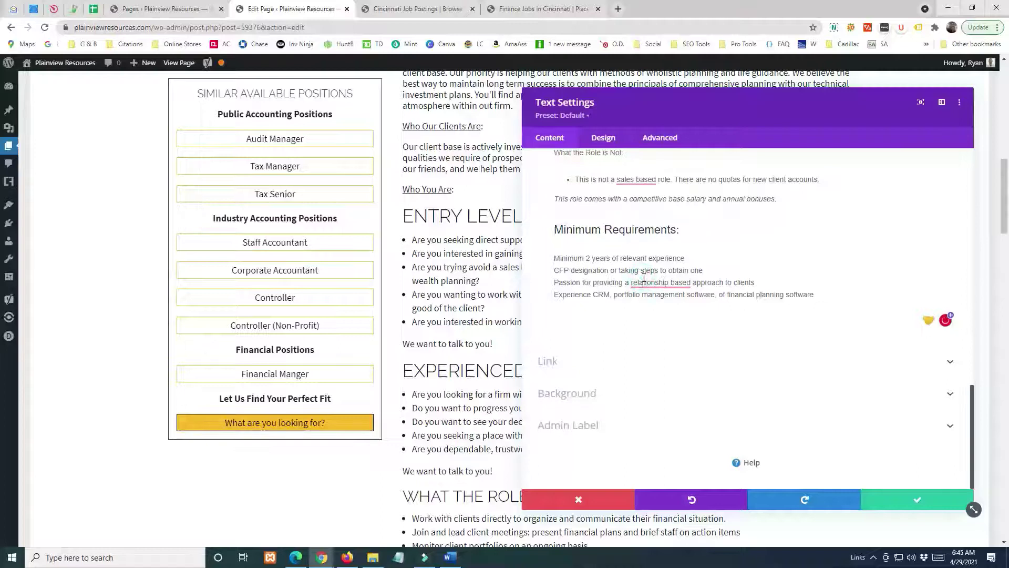
# Turn the lines under "Minimum Requirements:" into a bulleted list with one requirement per bullet
pyautogui.click(555, 257)
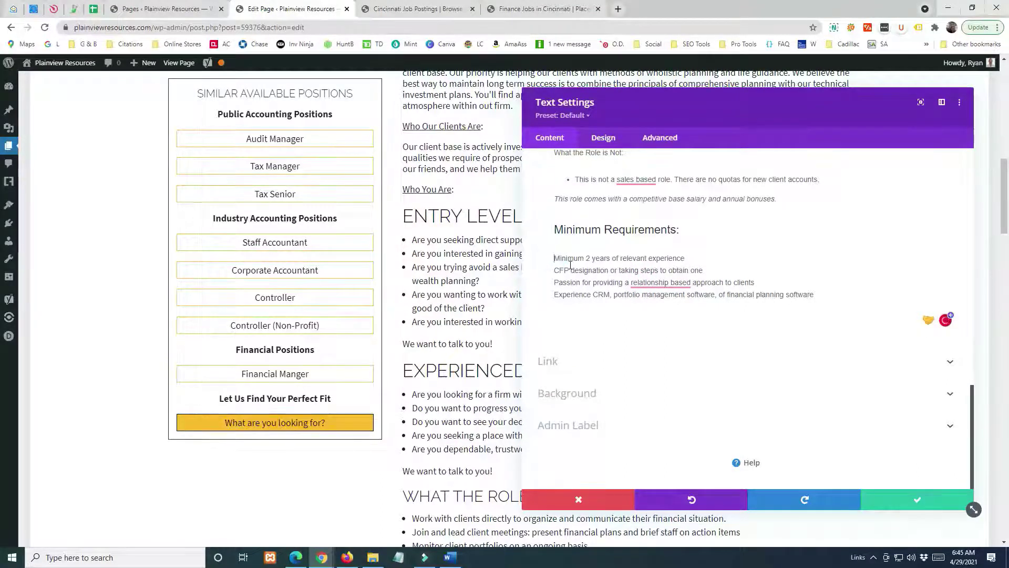
pyautogui.write('*')
pyautogui.press('Delete')
pyautogui.press('Return')
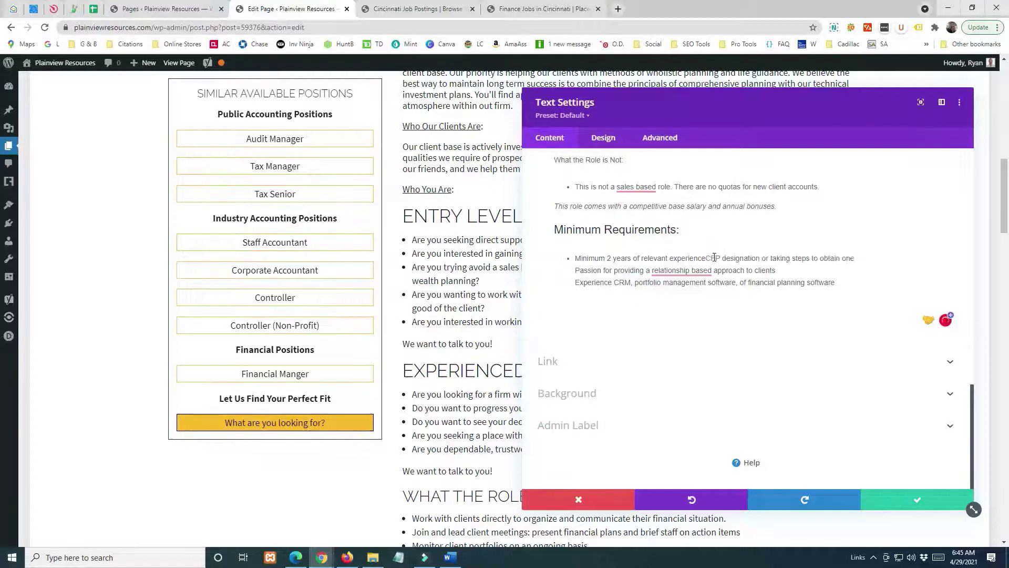
pyautogui.click(752, 283)
pyautogui.press('Delete')
pyautogui.press('Return')
pyautogui.click(798, 294)
pyautogui.press('Delete')
pyautogui.press('Return')
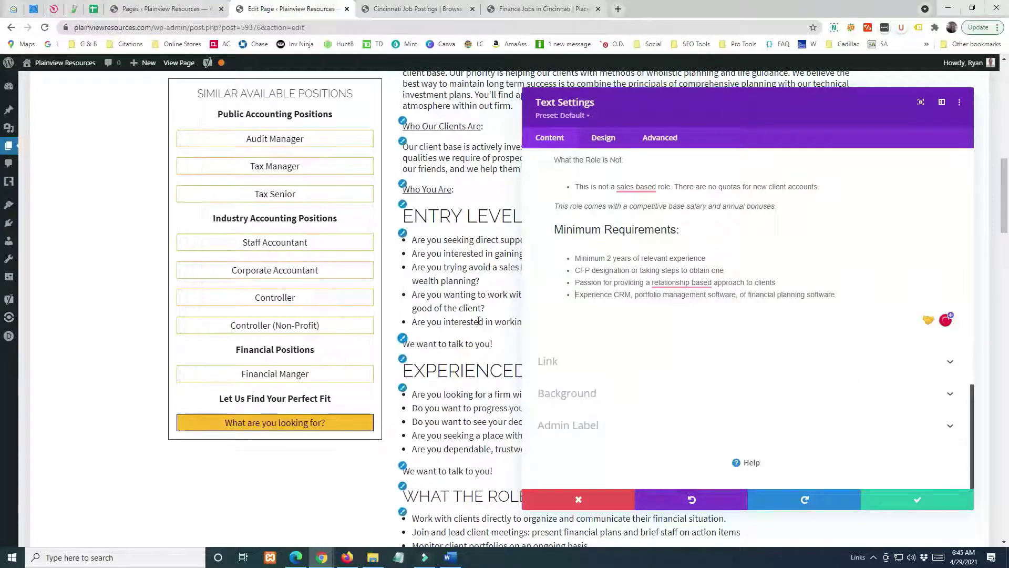
# Copy the "Apply for this Financial Analyst Position" heading from the live Financial Analyst page and return to the end of the job description editor
pyautogui.scroll(-10, 420, 384)
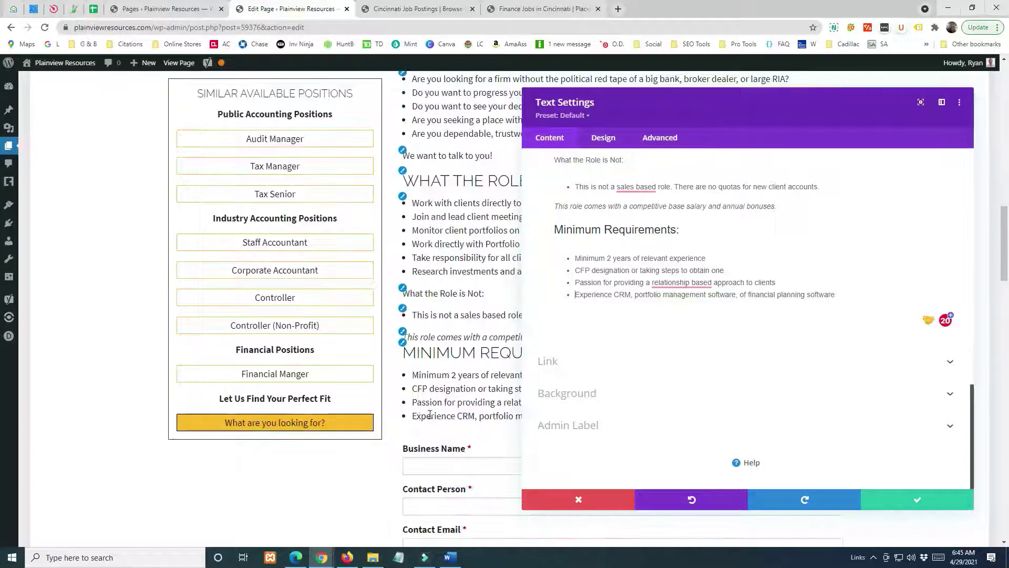
pyautogui.scroll(4, 432, 400)
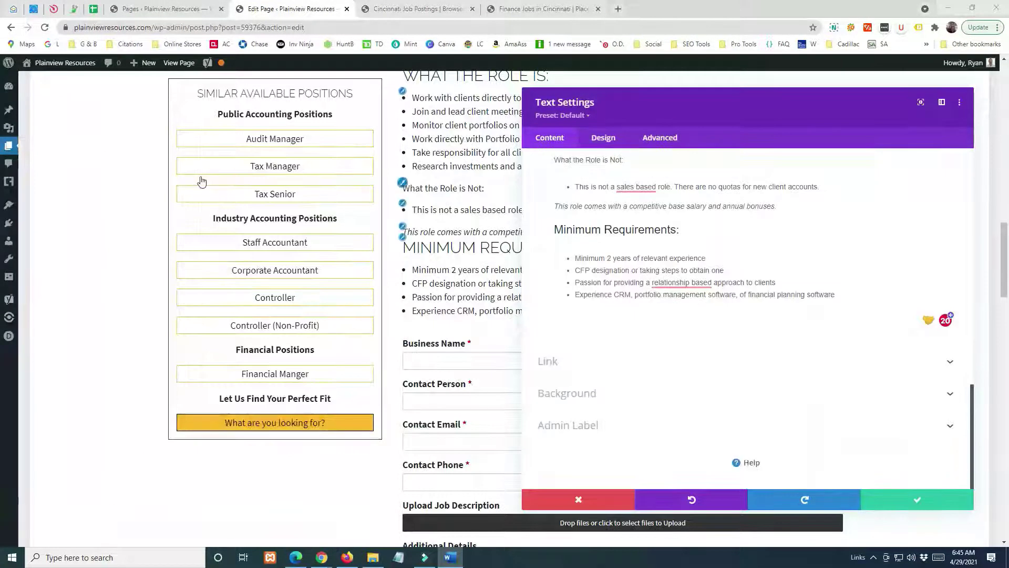
pyautogui.hotkey('alt', 'Tab')
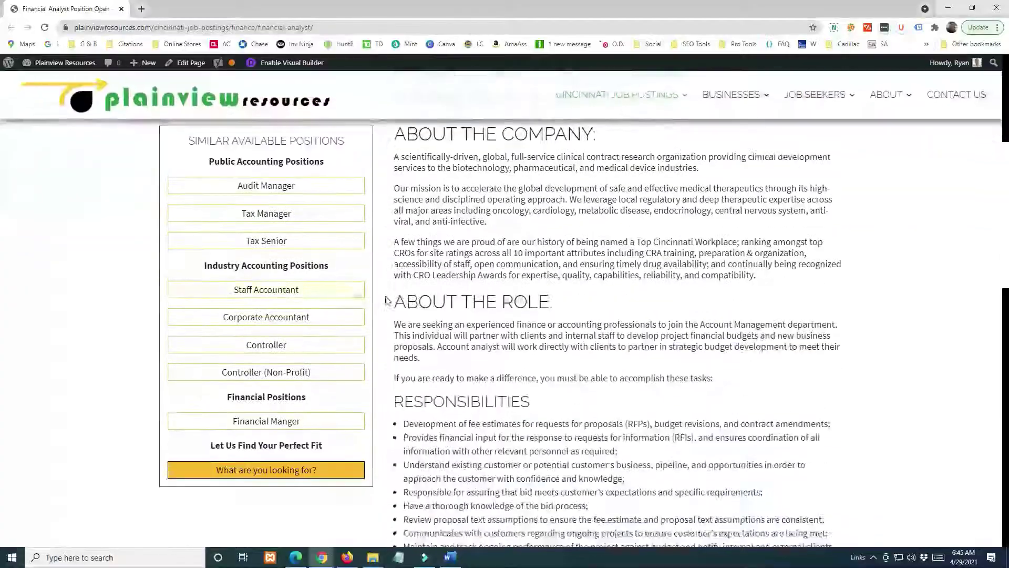
pyautogui.scroll(-10, 386, 301)
pyautogui.scroll(2, 386, 300)
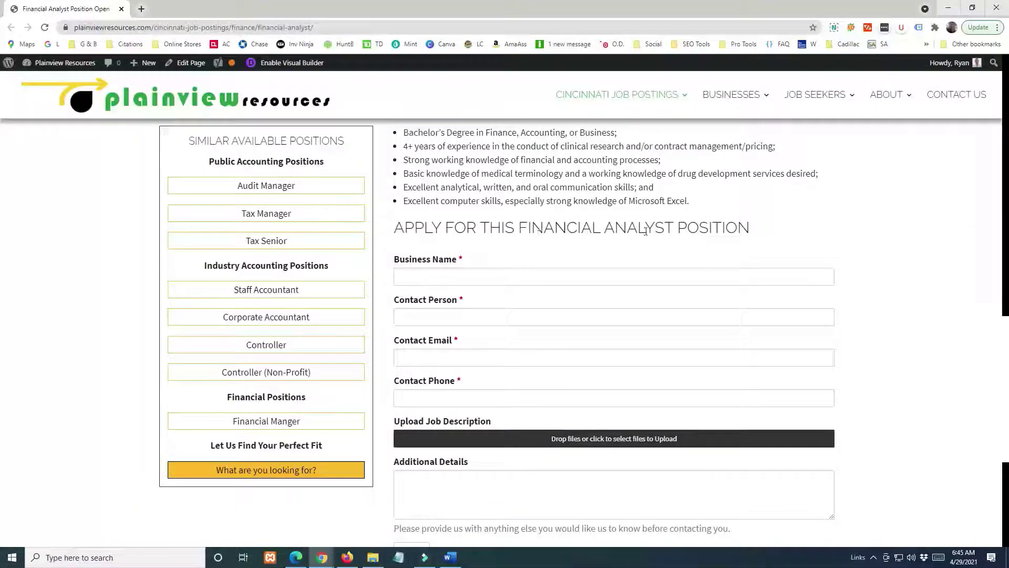
pyautogui.moveTo(400, 227); pyautogui.dragTo(513, 228)
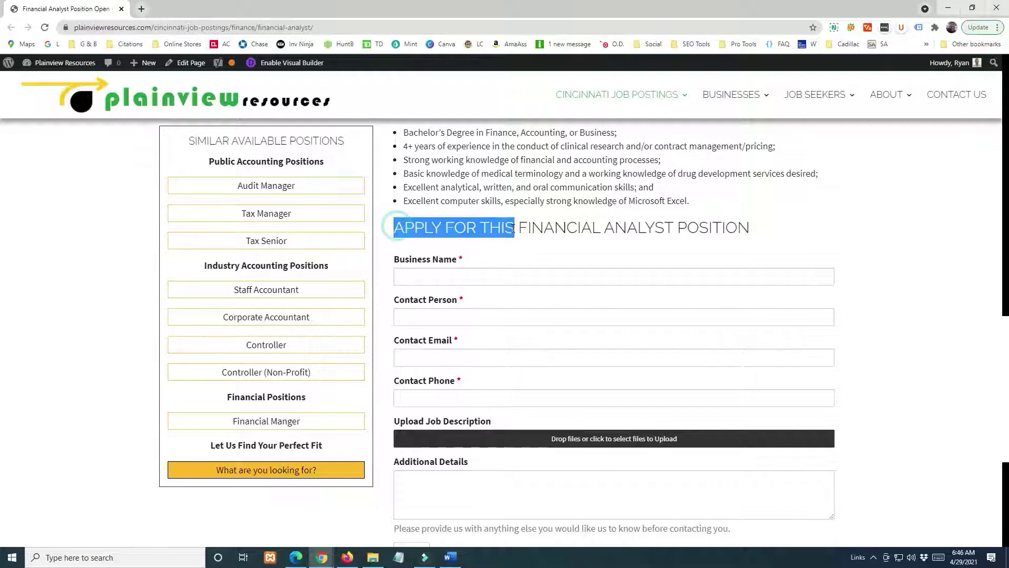
pyautogui.click(504, 231)
pyautogui.moveTo(395, 227); pyautogui.dragTo(769, 234)
pyautogui.hotkey('ctrl', 'c')
pyautogui.hotkey('ctrl', 'w')
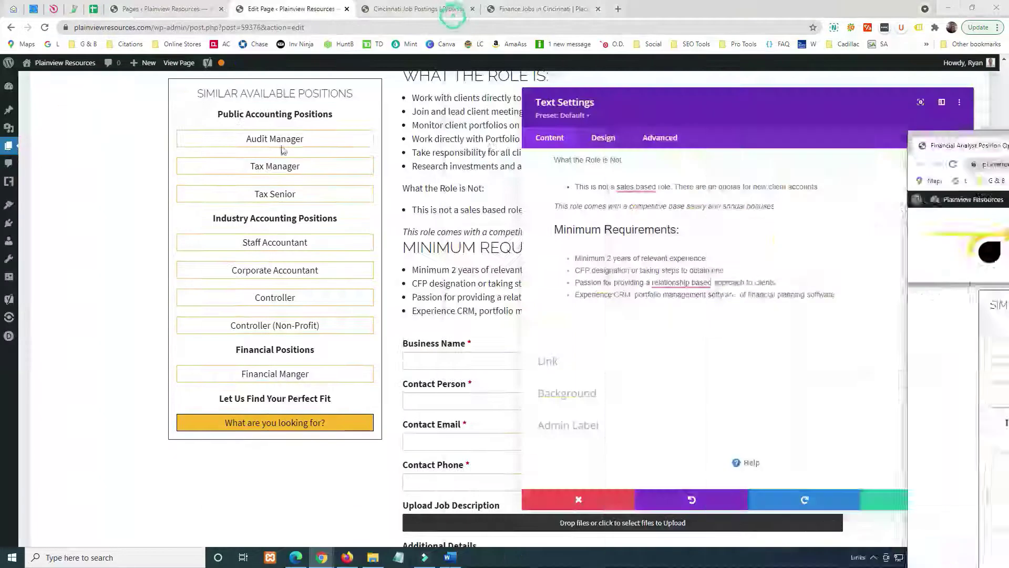
pyautogui.scroll(-10, 786, 255)
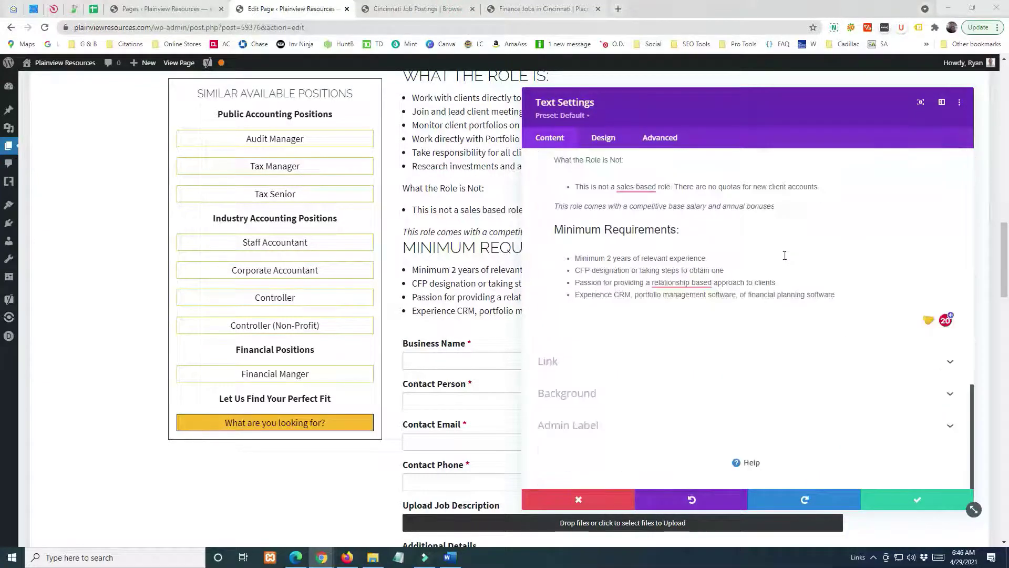
# Paste the copied application heading on its own line below the "Minimum Requirements:" bulleted list
pyautogui.click(838, 294)
pyautogui.press('Return')
pyautogui.press('Return')
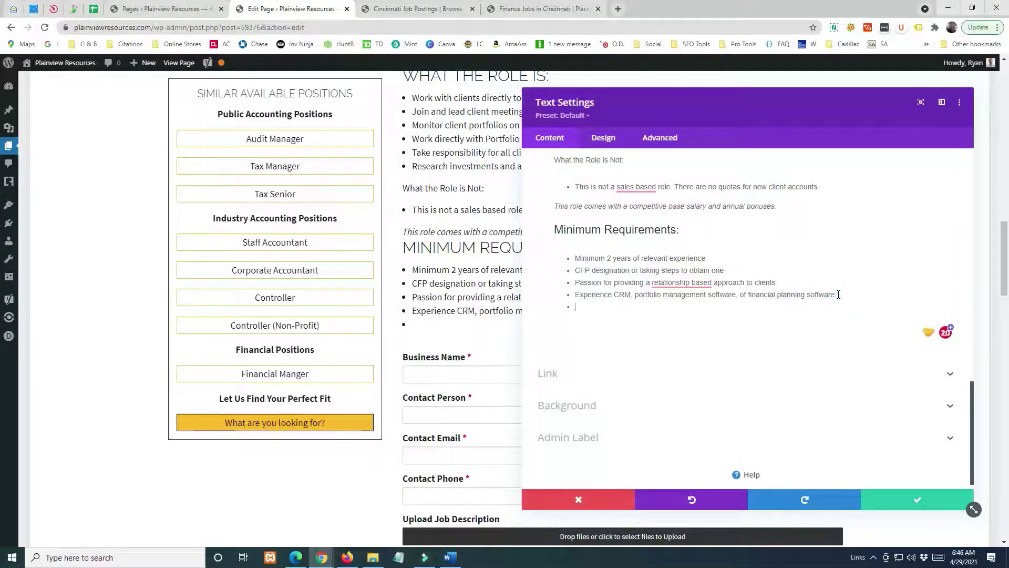
pyautogui.hotkey('ctrl', 'v')
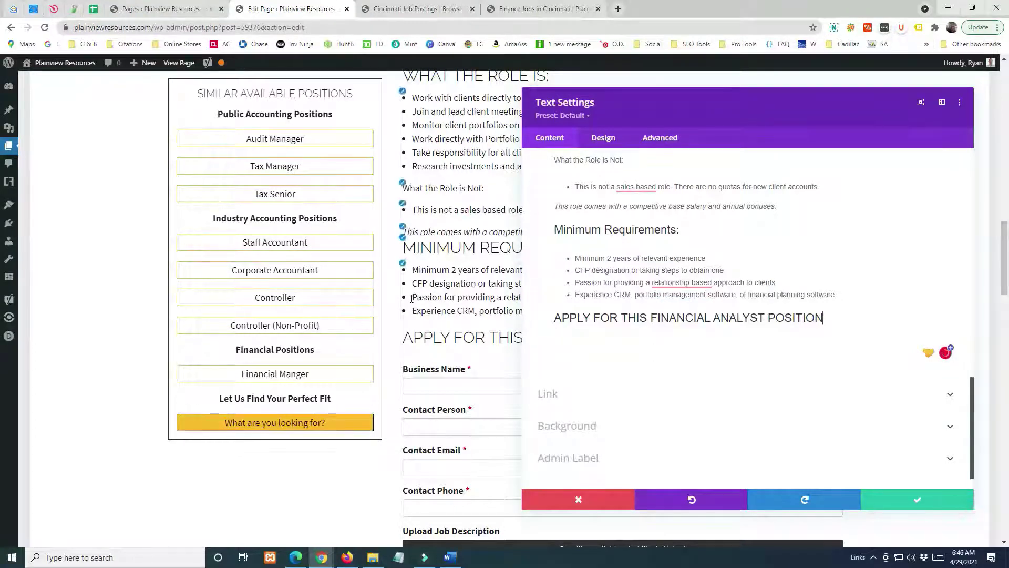
# In the application heading's HTML, replace "ANALYST" with "Planner - Wealth Management" and save the text module
pyautogui.moveTo(637, 92); pyautogui.dragTo(230, 100)
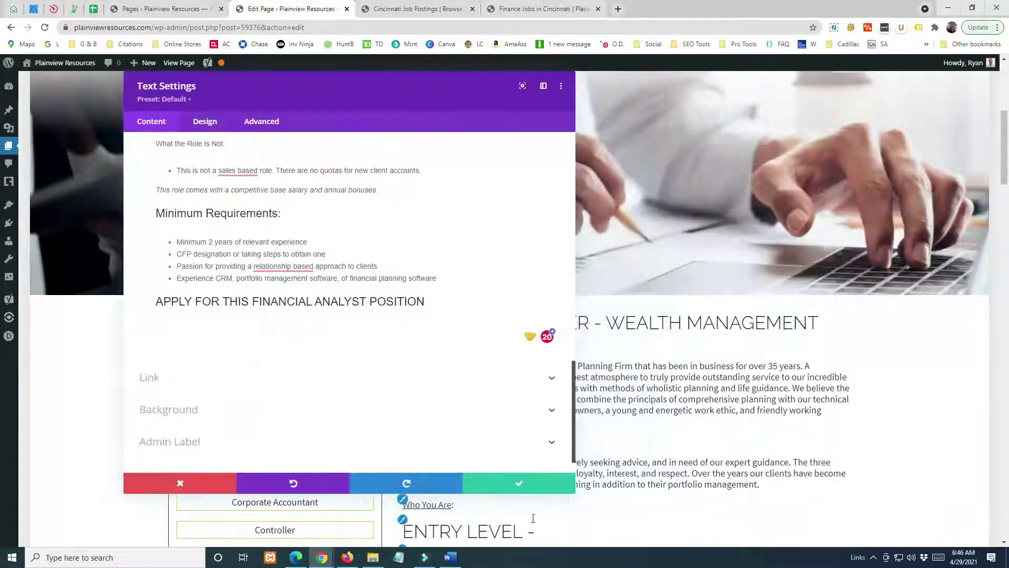
pyautogui.moveTo(576, 493); pyautogui.dragTo(450, 495)
pyautogui.moveTo(503, 323); pyautogui.dragTo(818, 327)
pyautogui.scroll(-5, 291, 382)
pyautogui.scroll(10, 290, 382)
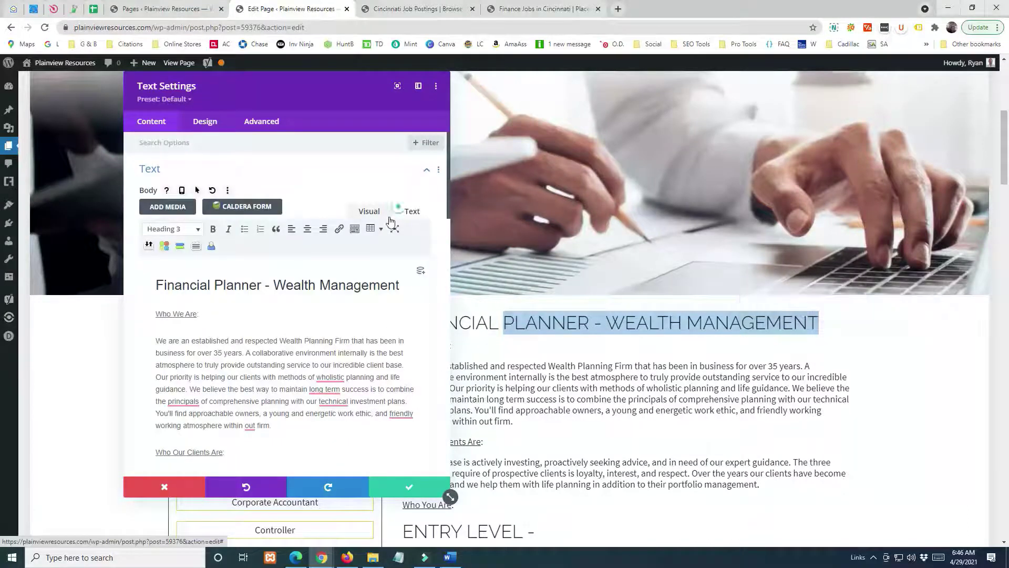
pyautogui.click(411, 211)
pyautogui.scroll(-15, 221, 295)
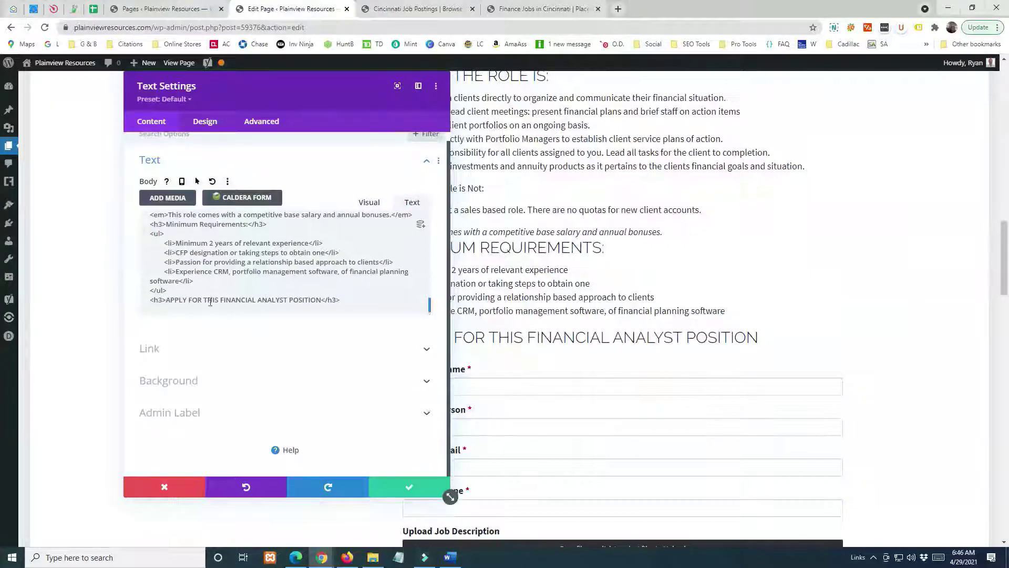
pyautogui.moveTo(260, 301); pyautogui.dragTo(285, 301)
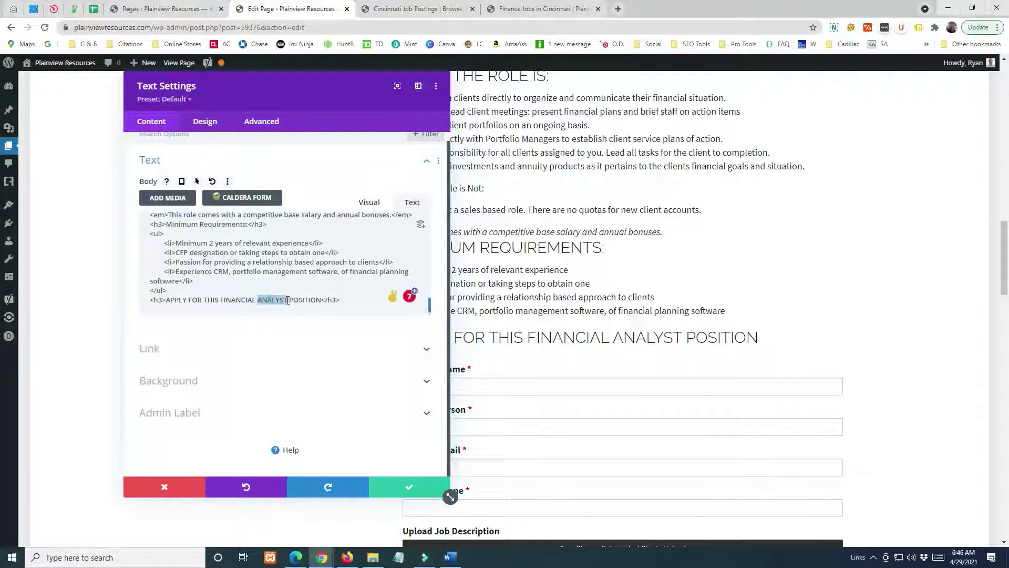
pyautogui.write('Planner - Wealth Management')
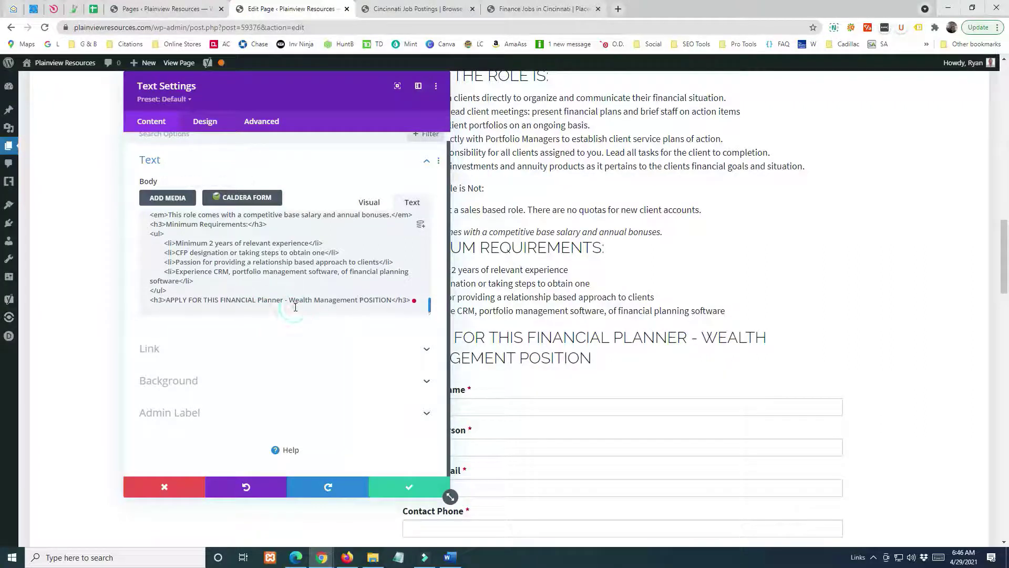
pyautogui.click(406, 489)
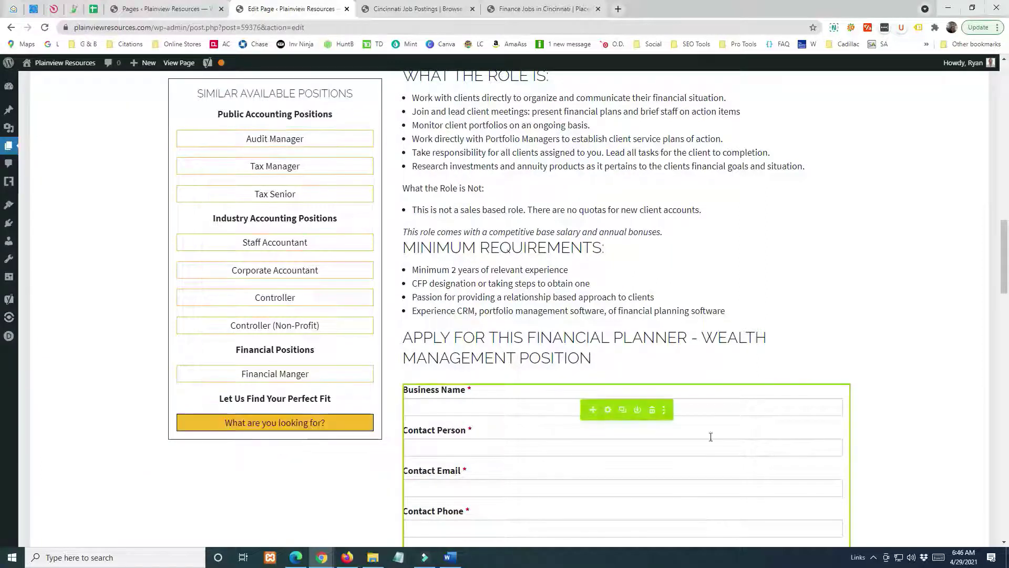
# Review the whole page layout, from the job description and similar positions sidebar to the application form
pyautogui.scroll(2, 689, 392)
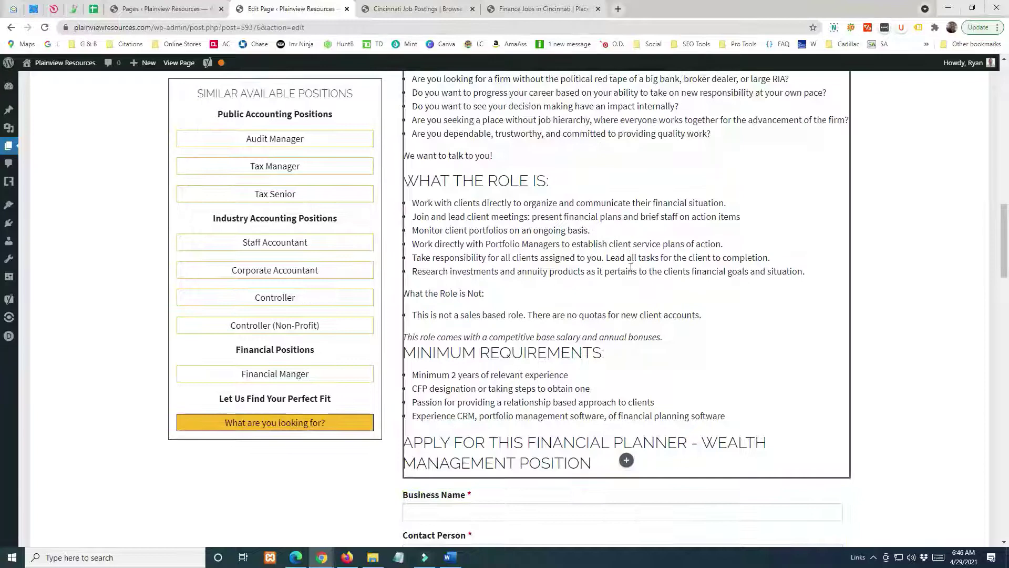
pyautogui.scroll(7, 638, 266)
pyautogui.scroll(5, 647, 263)
pyautogui.scroll(-15, 631, 282)
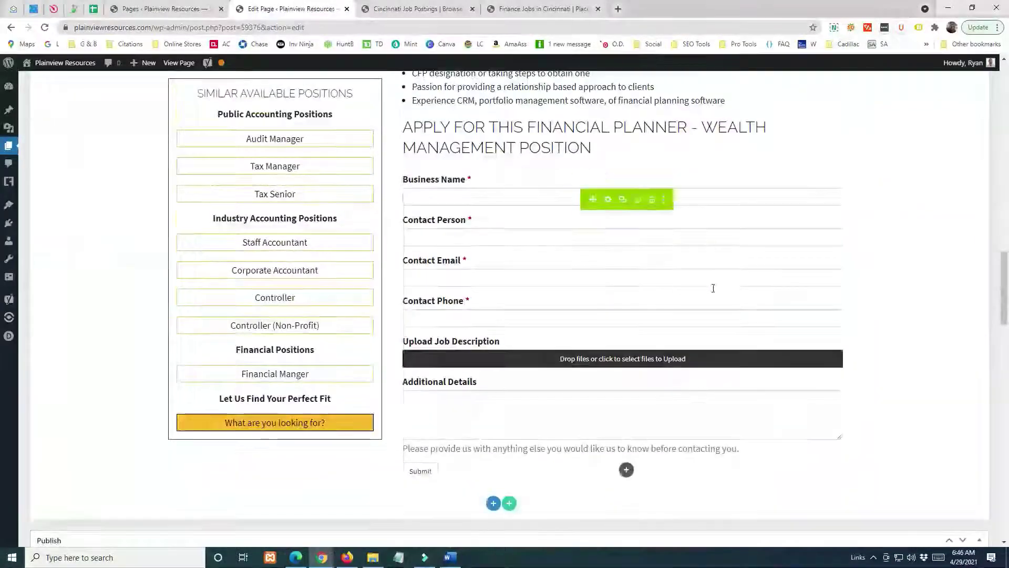
pyautogui.scroll(4, 767, 352)
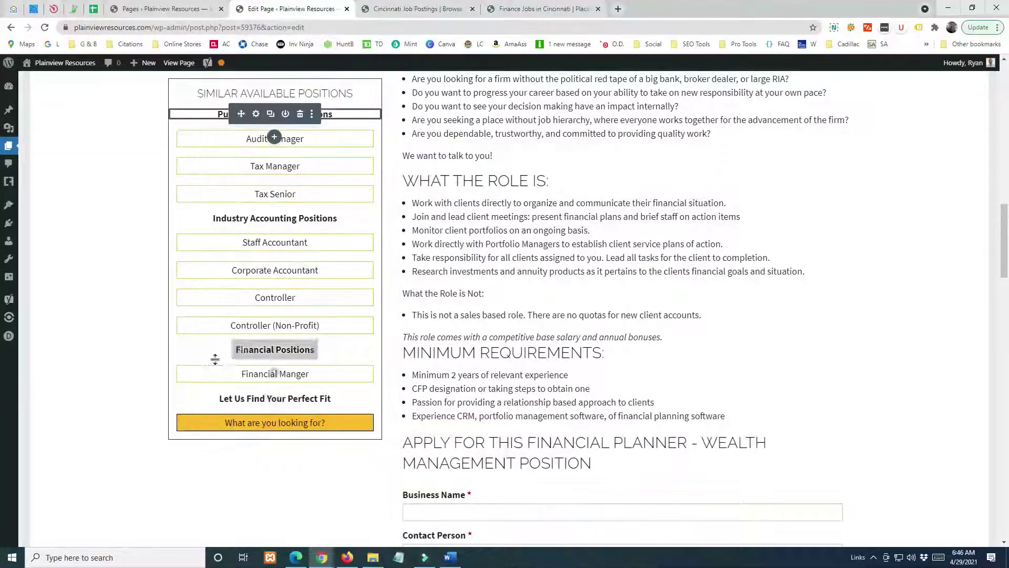
pyautogui.moveTo(257, 325); pyautogui.dragTo(286, 332)
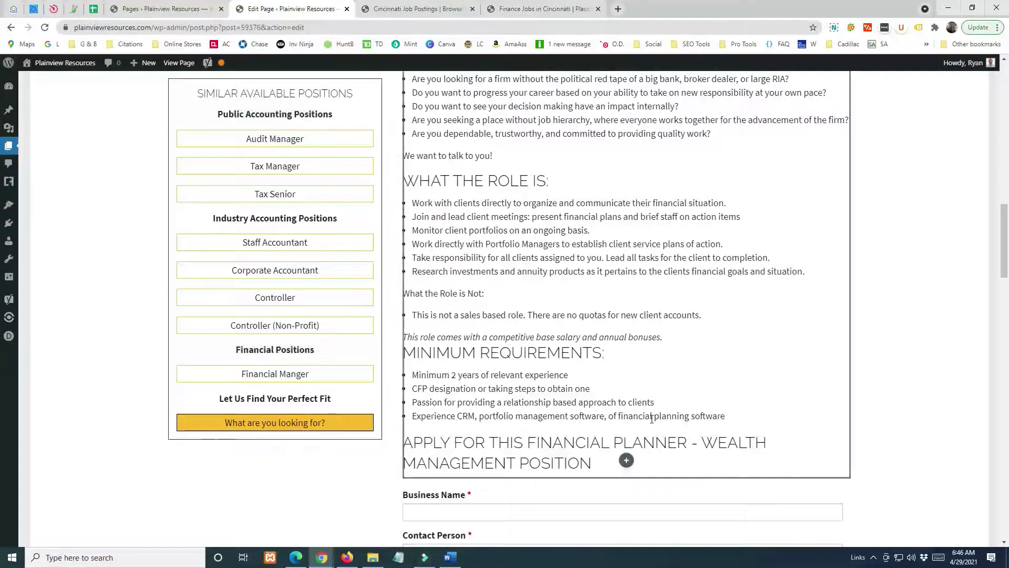
pyautogui.scroll(10, 646, 420)
pyautogui.scroll(-4, 632, 422)
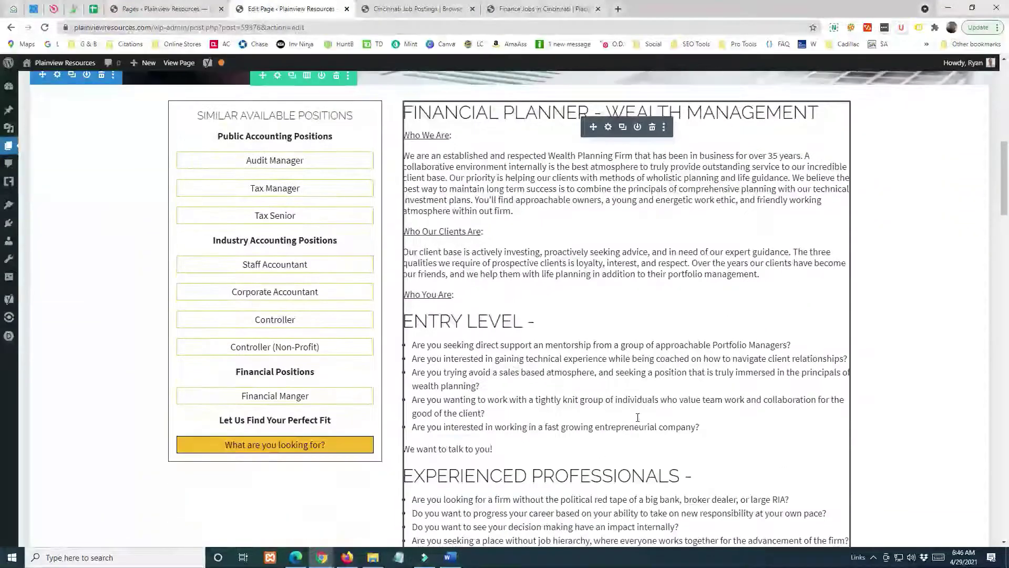
pyautogui.scroll(12, 982, 290)
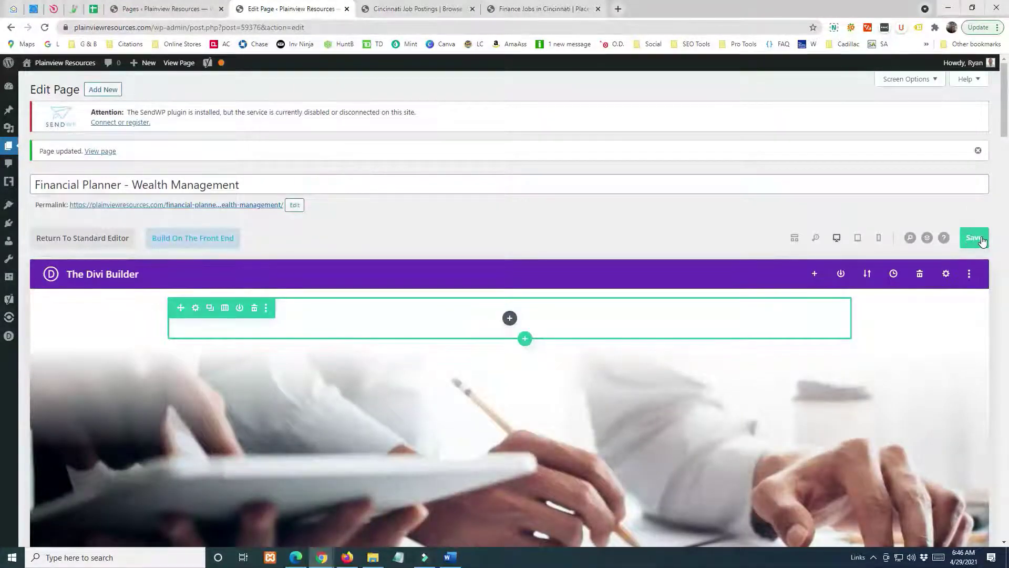
# Open the page's permalink slug for editing to check its wording
pyautogui.click(294, 207)
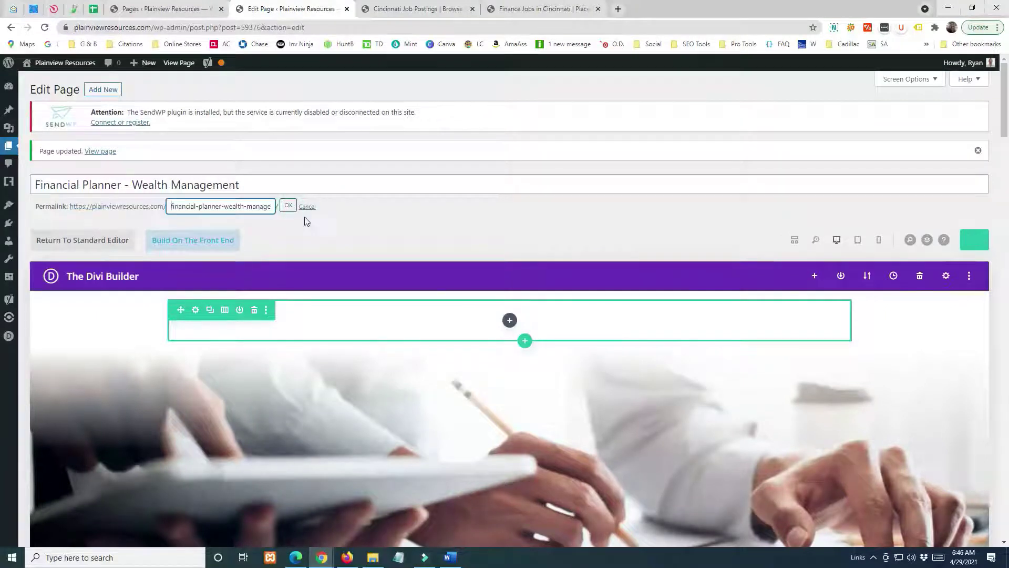
pyautogui.tripleClick(209, 207)
pyautogui.click(408, 219)
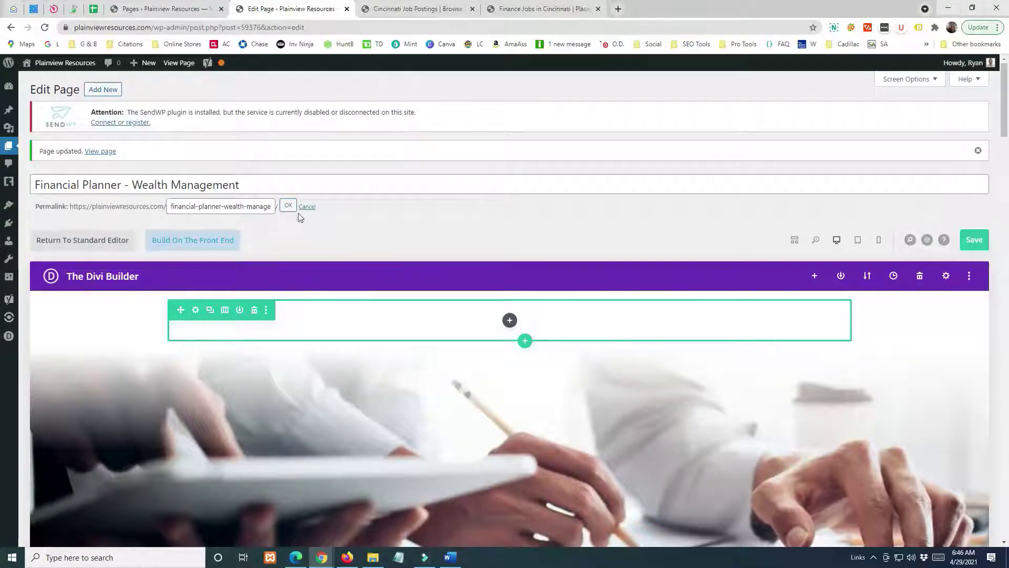
# Check the Yoast SEO focus keyphrase and copy the full page title "Financial Planner - Wealth Management"
pyautogui.scroll(-15, 462, 225)
pyautogui.scroll(-12, 462, 225)
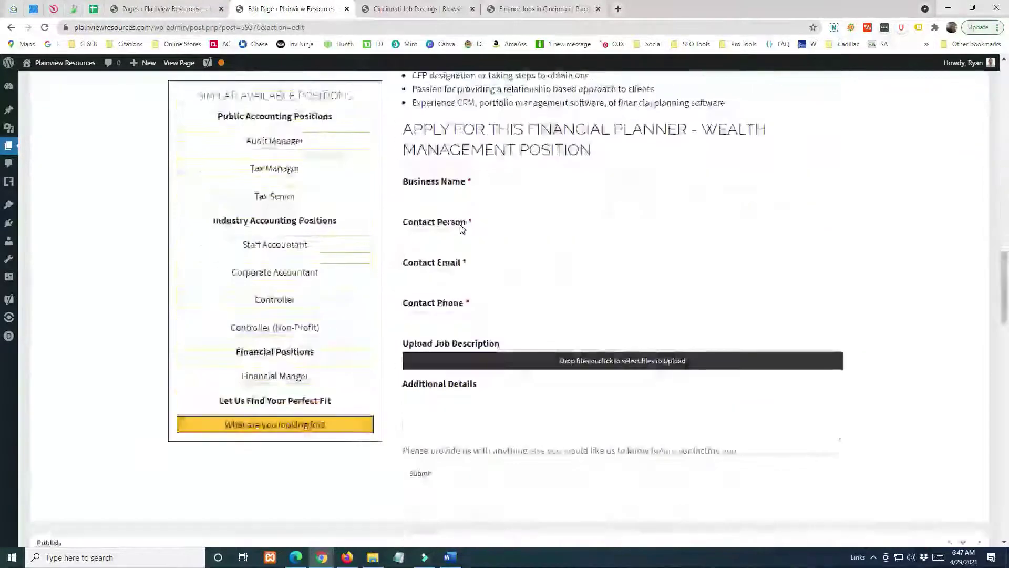
pyautogui.scroll(4, 533, 168)
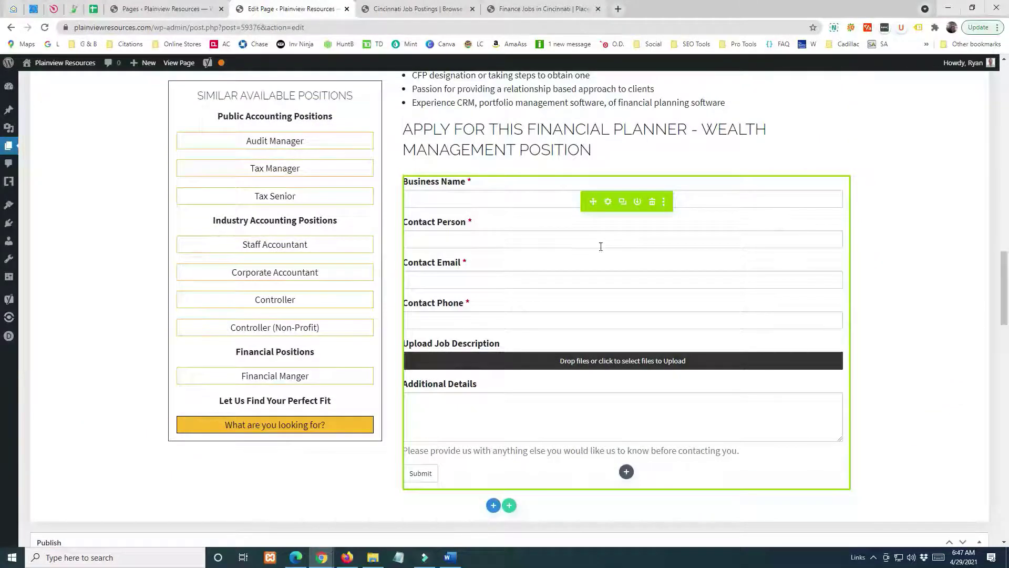
pyautogui.scroll(-6, 599, 247)
pyautogui.scroll(-4, 278, 388)
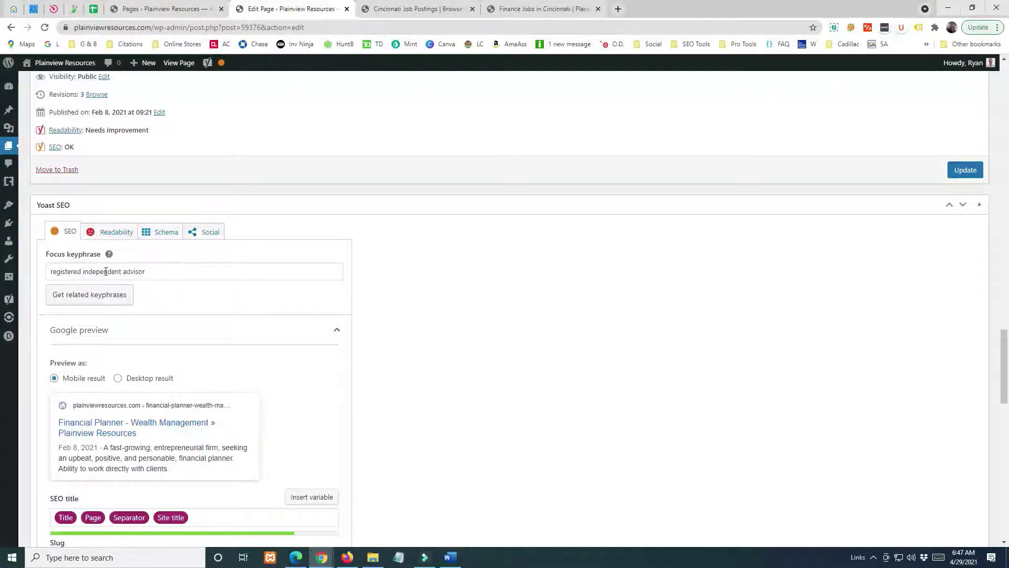
pyautogui.scroll(20, 105, 271)
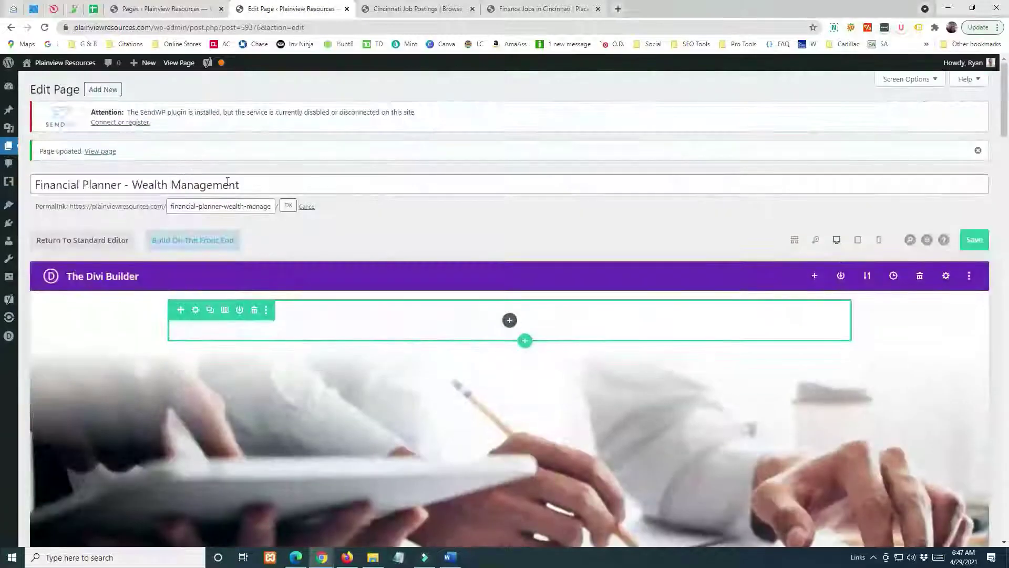
pyautogui.click(241, 181)
pyautogui.hotkey('ctrl', 'shift', 'Left')
pyautogui.hotkey('ctrl', 'shift', 'Left')
pyautogui.hotkey('shift', 'Home')
pyautogui.hotkey('ctrl', 'c')
pyautogui.scroll(-1, 189, 251)
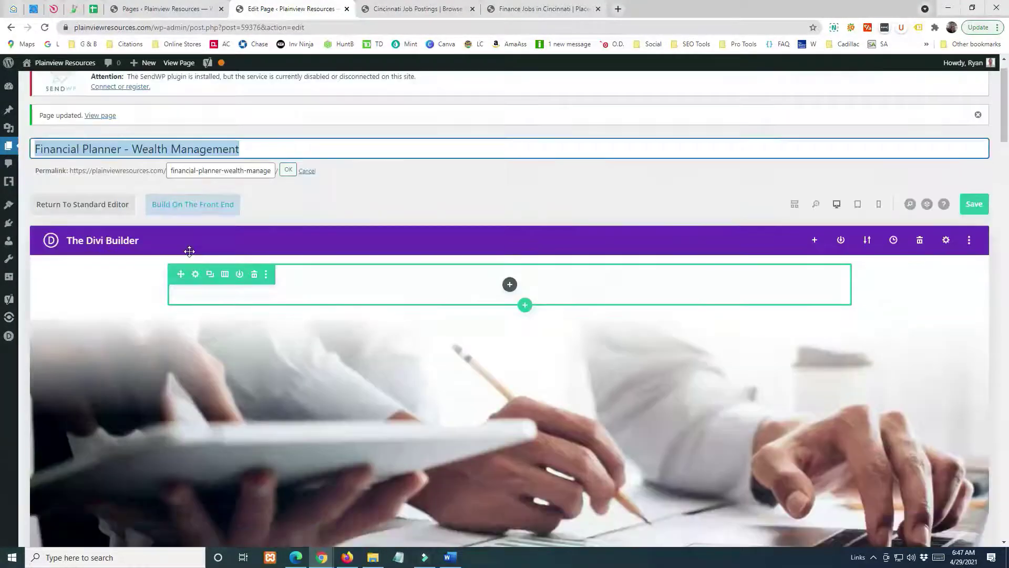
# Set the Yoast SEO focus keyphrase to "Financial Planner Wealth Management", without the hyphen
pyautogui.scroll(-20, 189, 251)
pyautogui.click(152, 169)
pyautogui.hotkey('ctrl', 'a')
pyautogui.hotkey('ctrl', 'v')
pyautogui.click(103, 166)
pyautogui.press('Delete')
pyautogui.press('Delete')
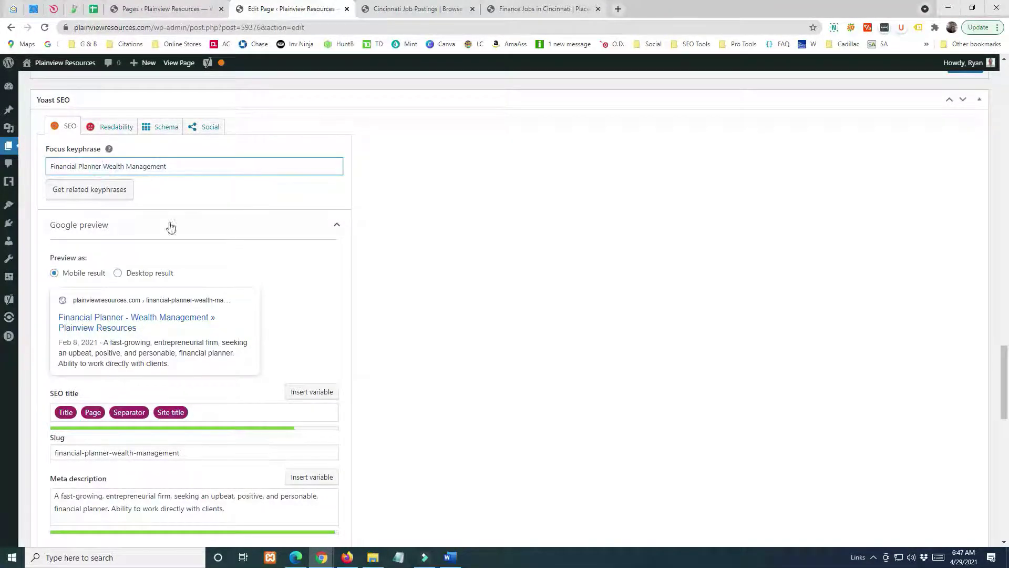
# Replace the SEO title with "Financial Planner - Wealth Management Open Position in Cincinnati"
pyautogui.click(209, 415)
pyautogui.hotkey('ctrl', 'a')
pyautogui.hotkey('ctrl', 'v')
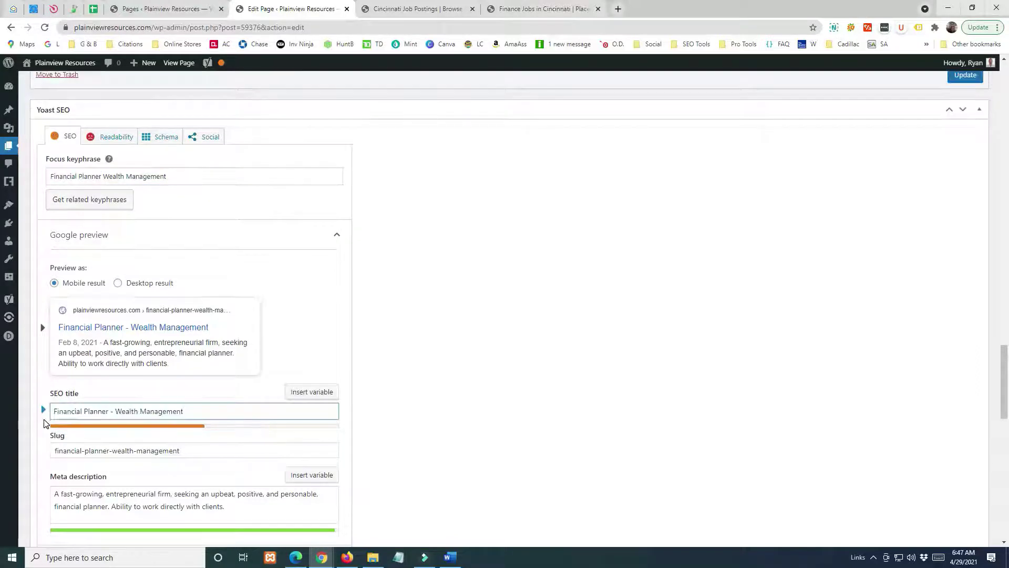
pyautogui.write('Position in Cinc')
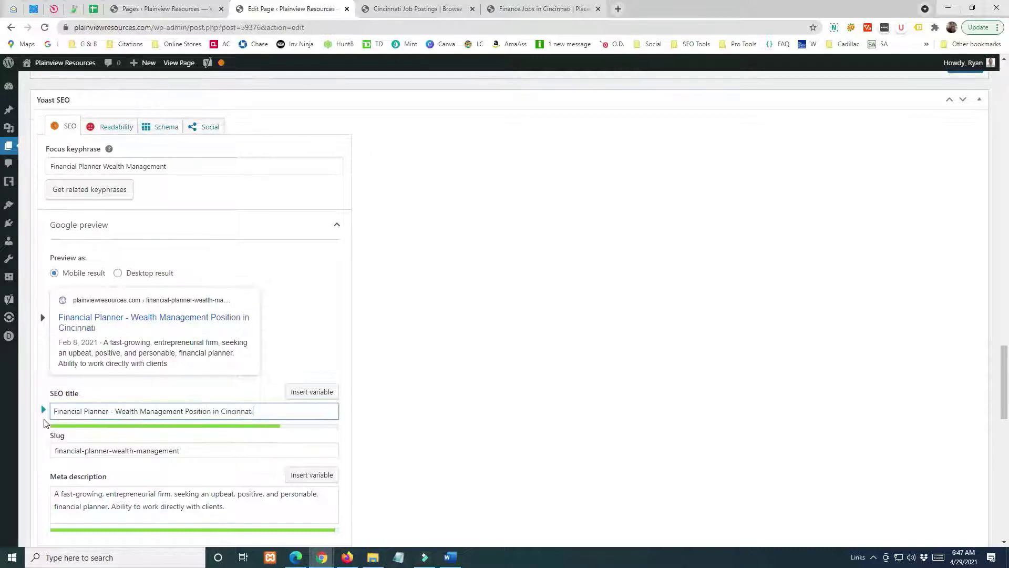
pyautogui.write('innati')
pyautogui.click(186, 411)
pyautogui.write('Open')
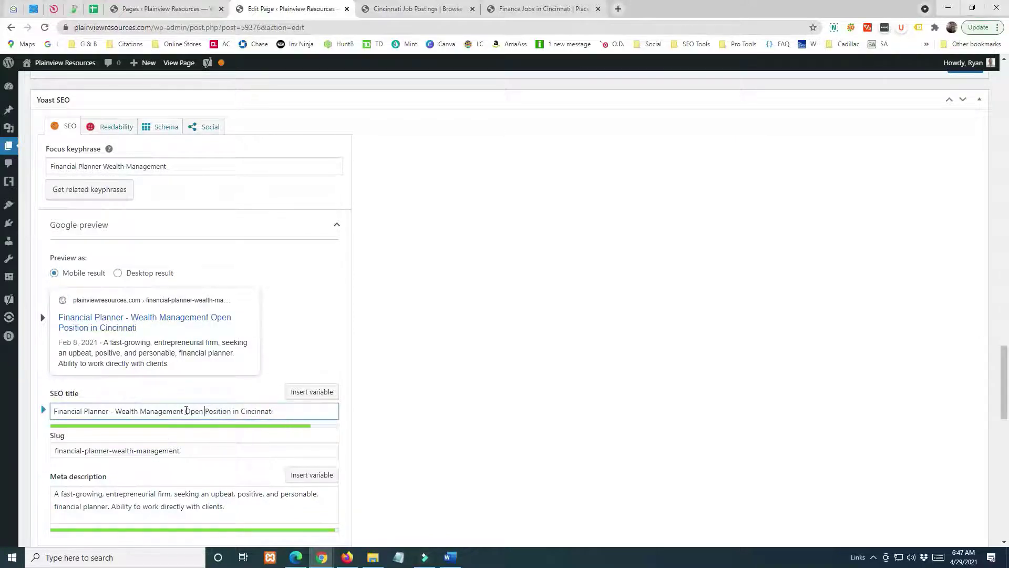
# Review the meta description, the Google preview and the remaining page settings below the Yoast SEO section
pyautogui.scroll(-2, 184, 410)
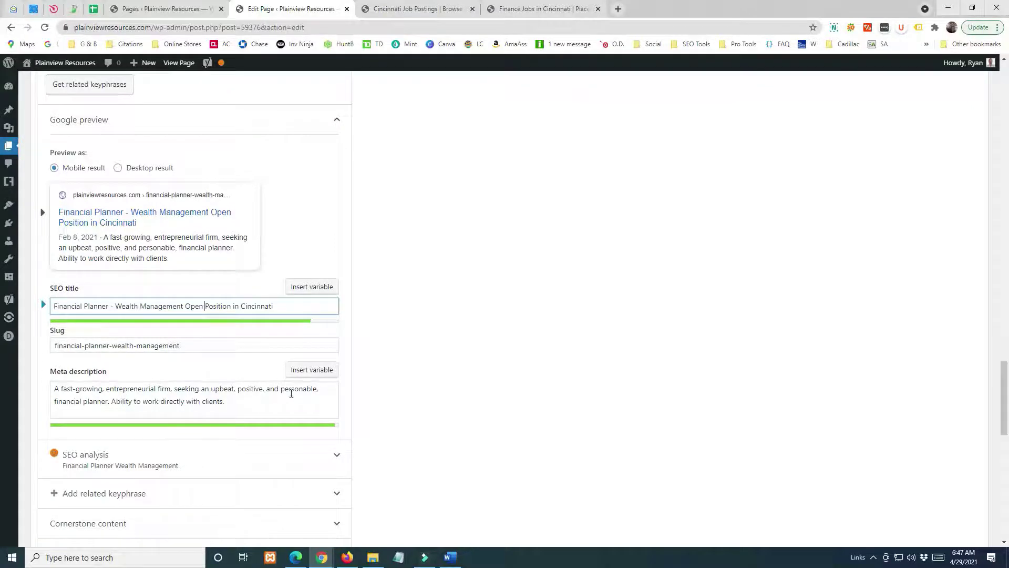
pyautogui.scroll(-13, 185, 420)
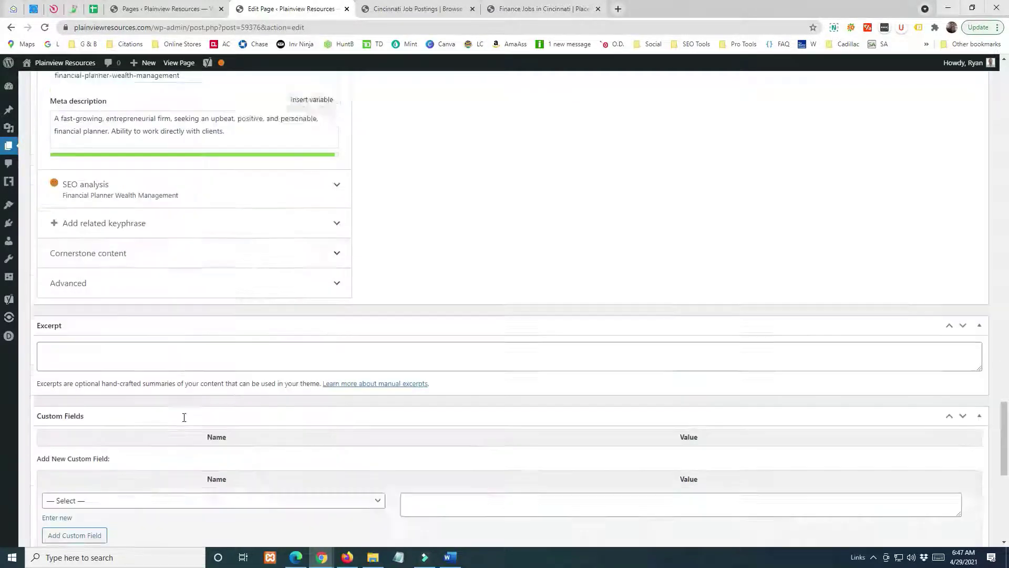
pyautogui.scroll(7, 185, 414)
pyautogui.scroll(8, 135, 320)
pyautogui.scroll(-3, 149, 435)
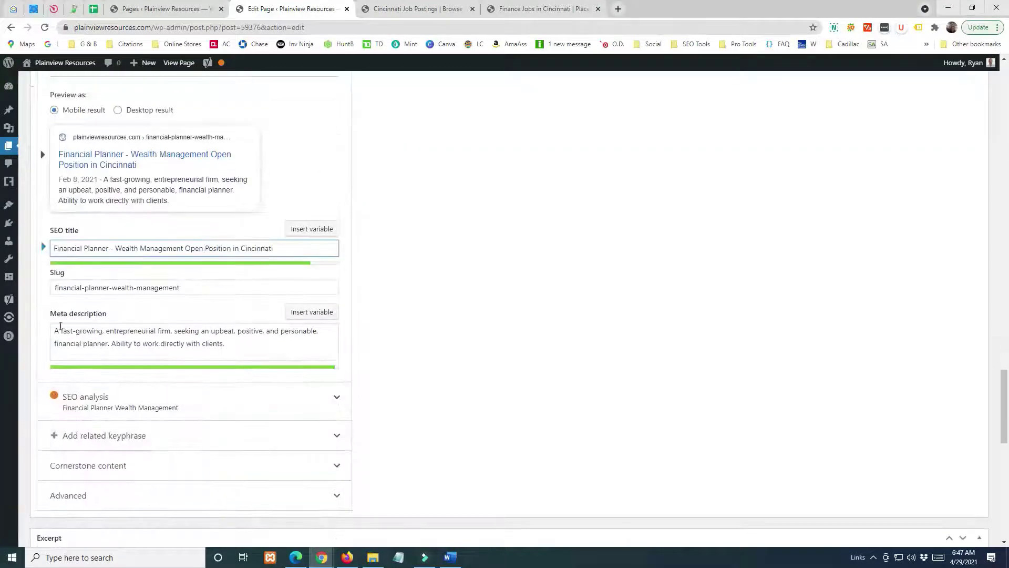
pyautogui.moveTo(136, 343); pyautogui.dragTo(74, 340)
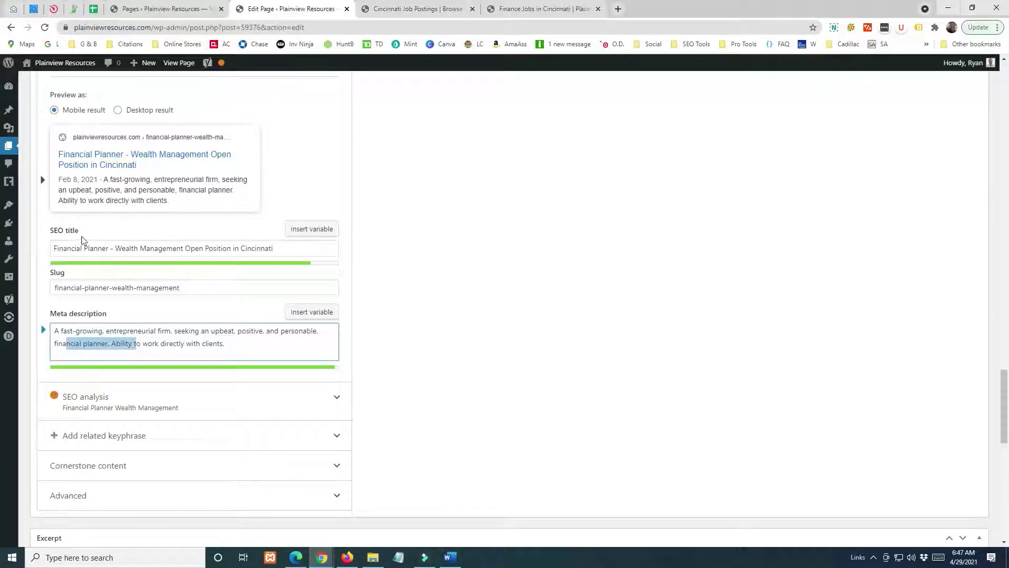
pyautogui.scroll(2, 154, 279)
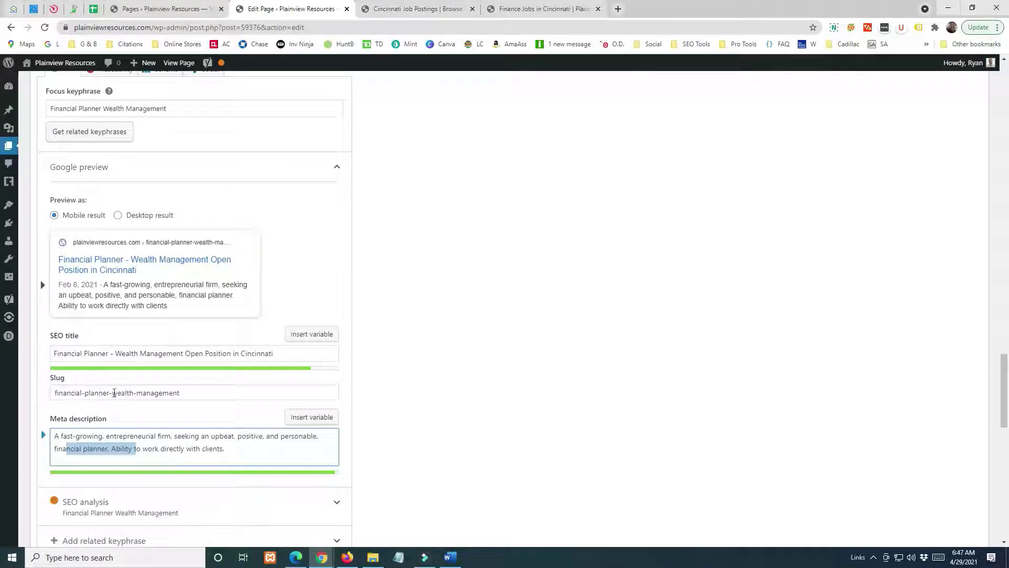
# Accept the existing permalink slug and look over the page's publish and Yoast SEO settings
pyautogui.scroll(20, 160, 394)
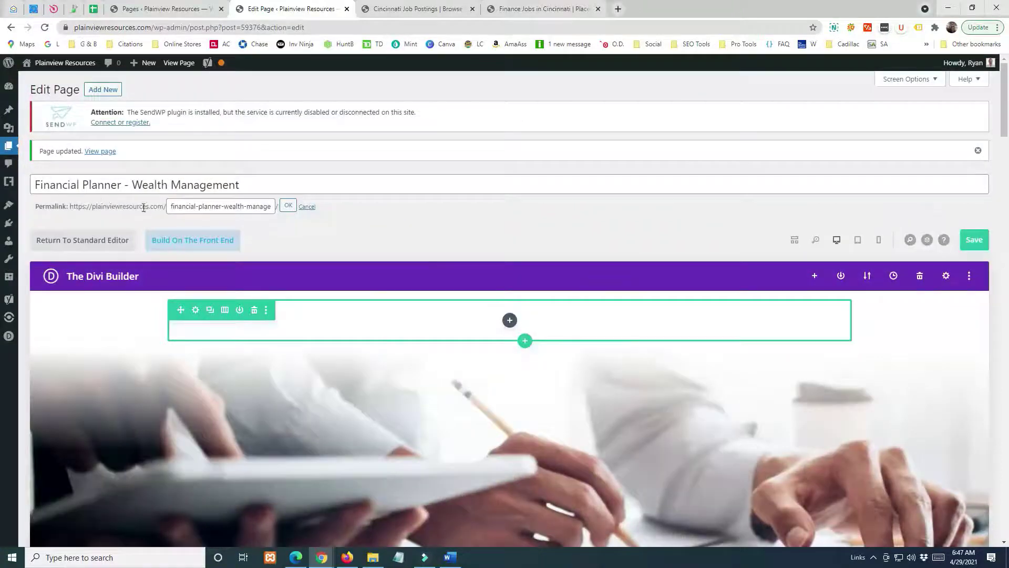
pyautogui.click(287, 206)
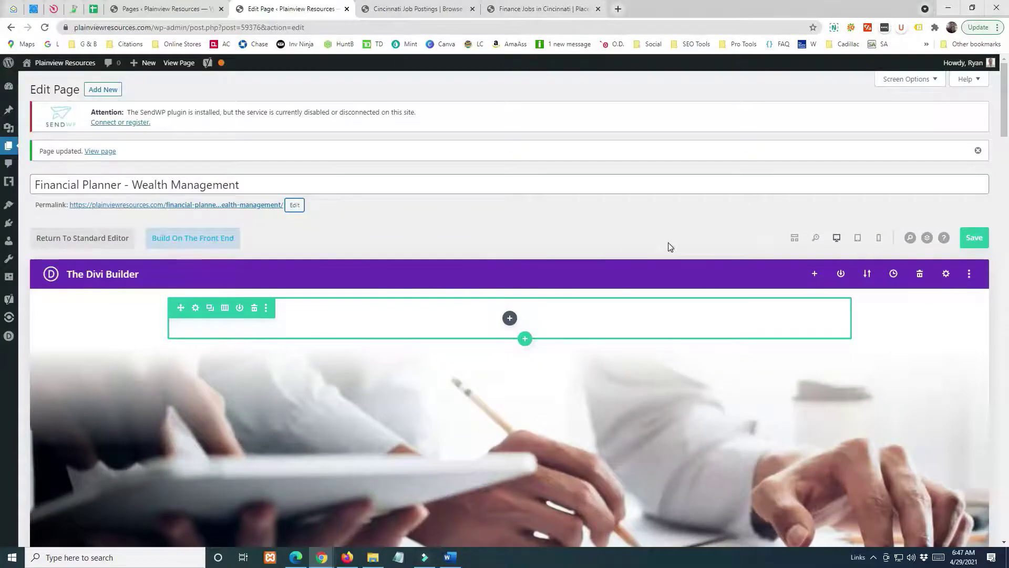
pyautogui.scroll(-20, 672, 251)
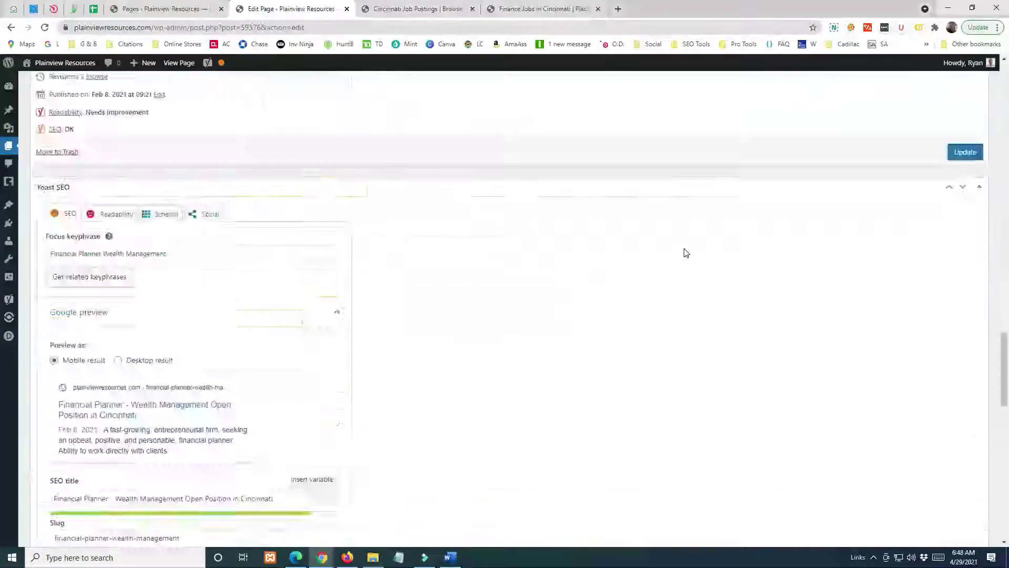
pyautogui.scroll(20, 684, 253)
pyautogui.scroll(-15, 638, 354)
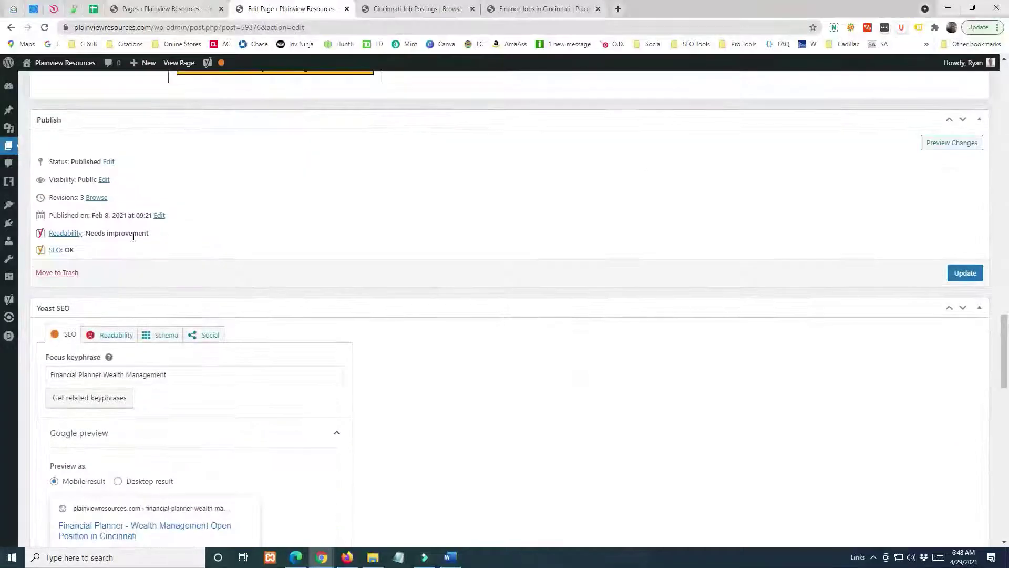
pyautogui.scroll(15, 582, 288)
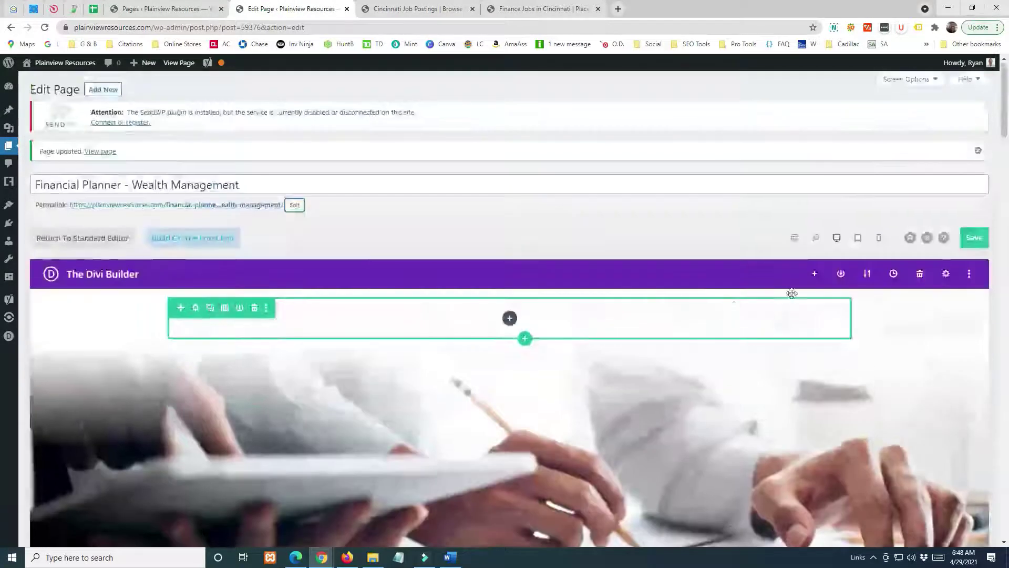
# Save the Financial Planner - Wealth Management page and copy its path /financial-planner-wealth-management/ from the live page's address
pyautogui.click(979, 239)
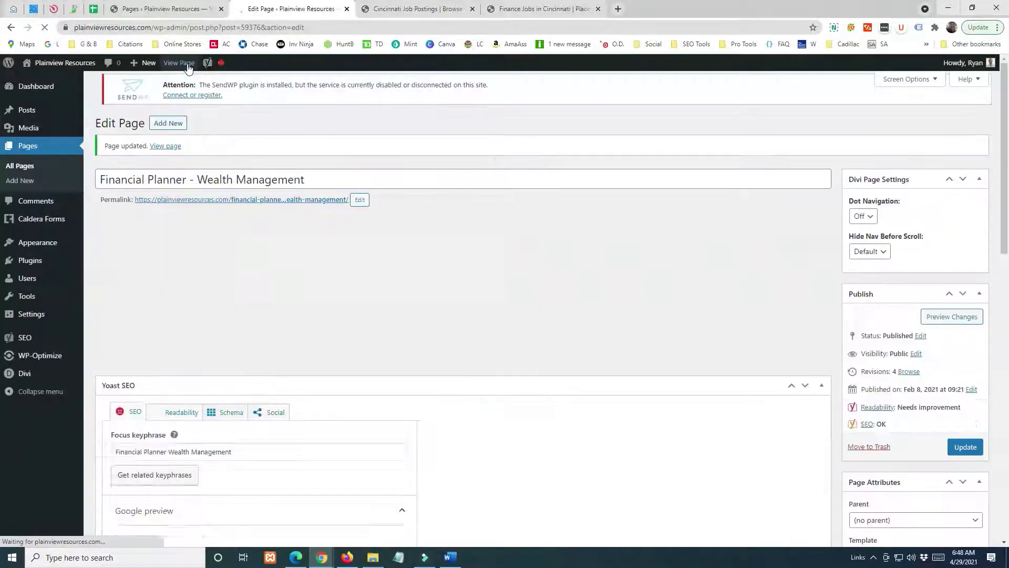
pyautogui.click(185, 67)
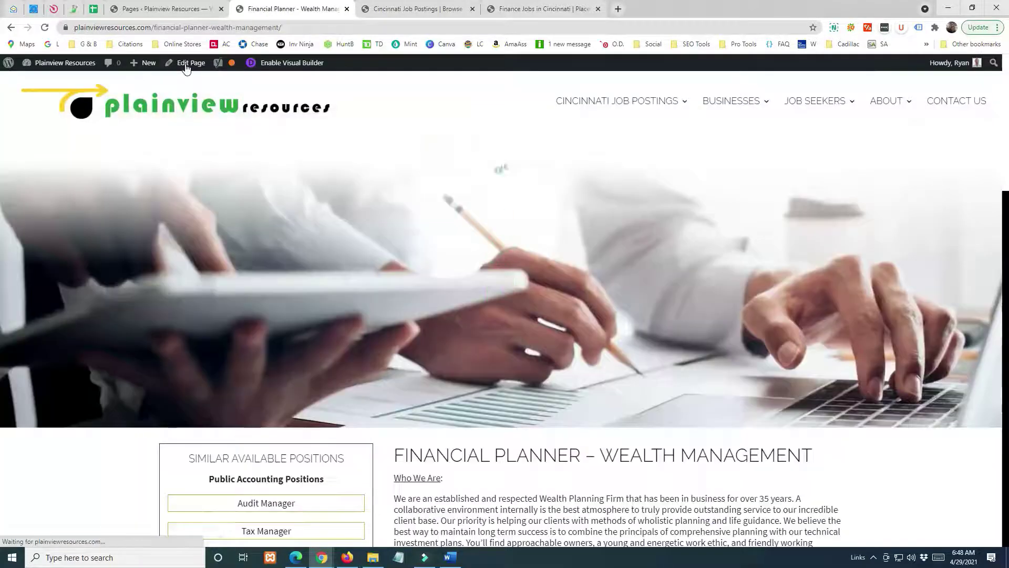
pyautogui.moveTo(151, 27); pyautogui.dragTo(283, 27)
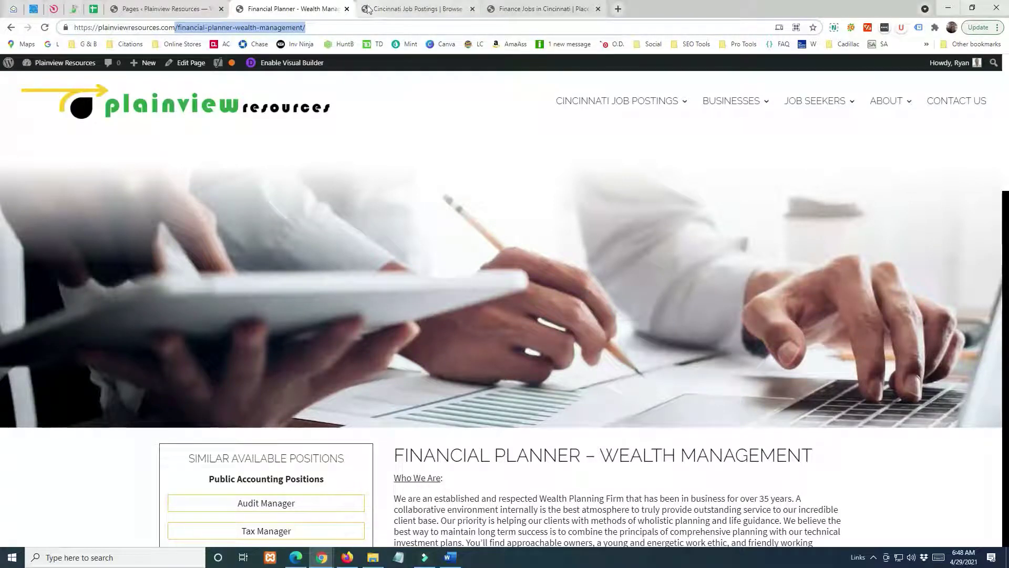
# Edit the Cincinnati Job Postings page in the builder's desktop view and open the settings of the Finance job openings text
pyautogui.click(439, 6)
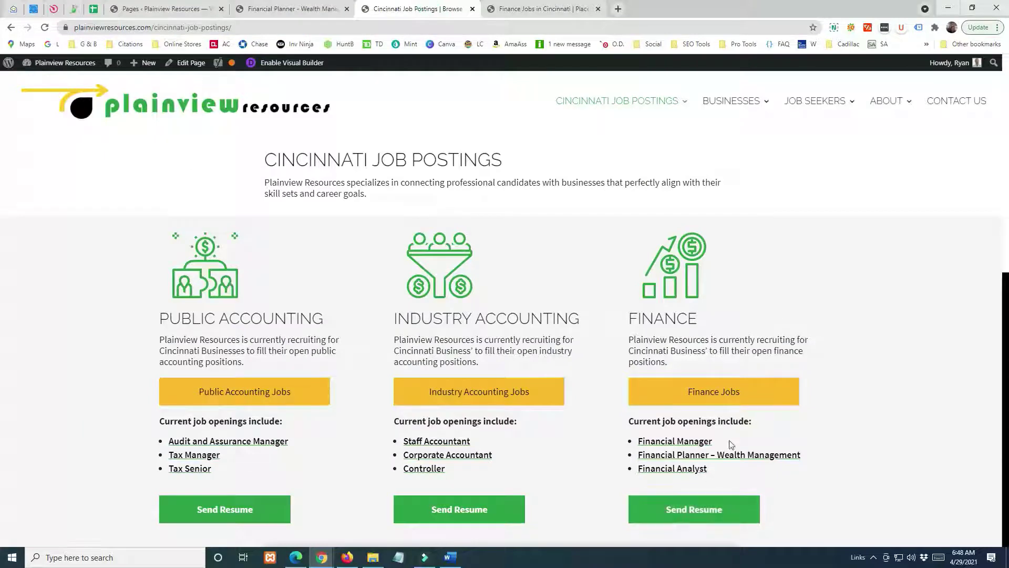
pyautogui.click(190, 62)
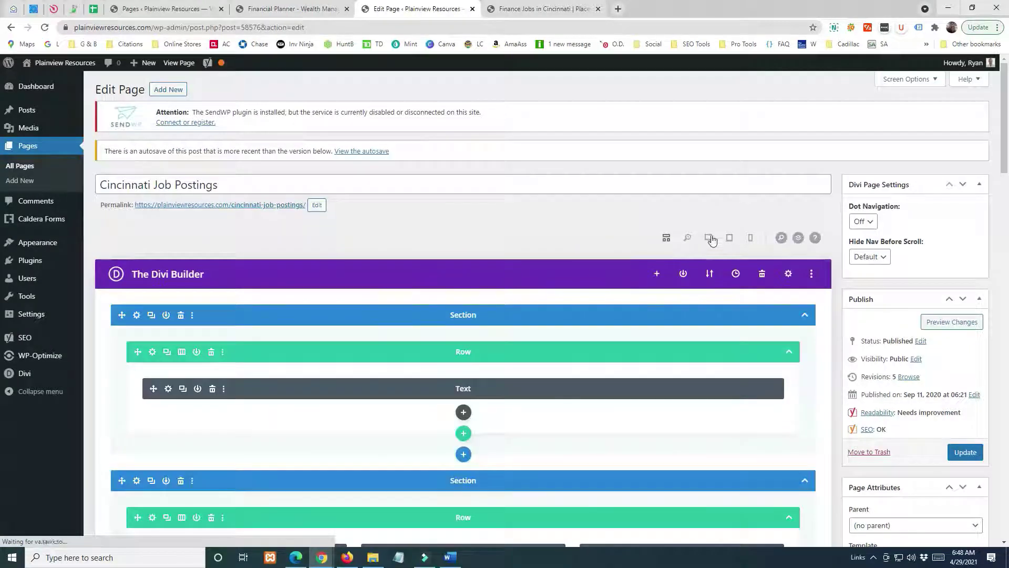
pyautogui.click(709, 239)
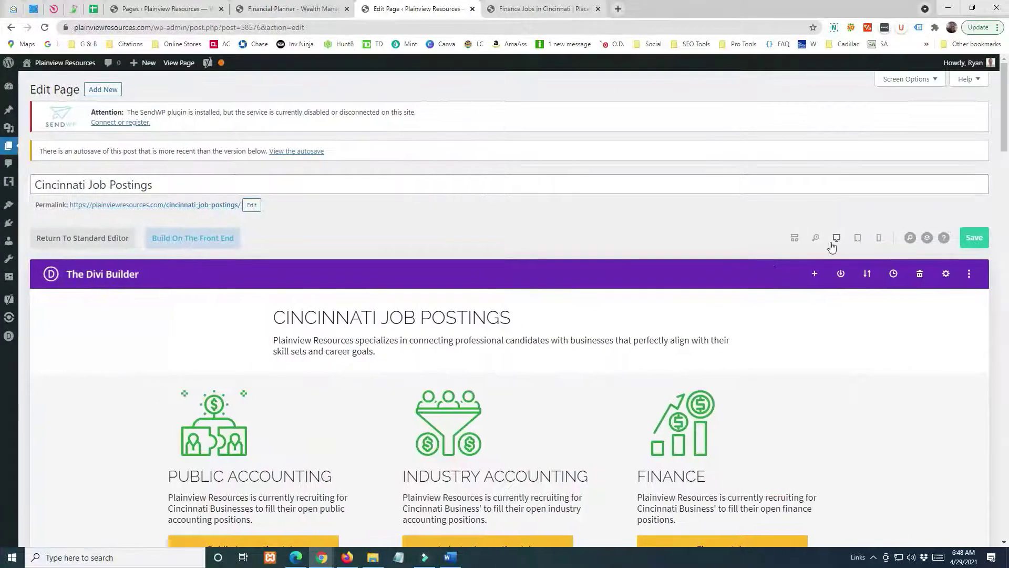
pyautogui.scroll(-2, 768, 265)
pyautogui.scroll(-4, 767, 264)
pyautogui.click(725, 284)
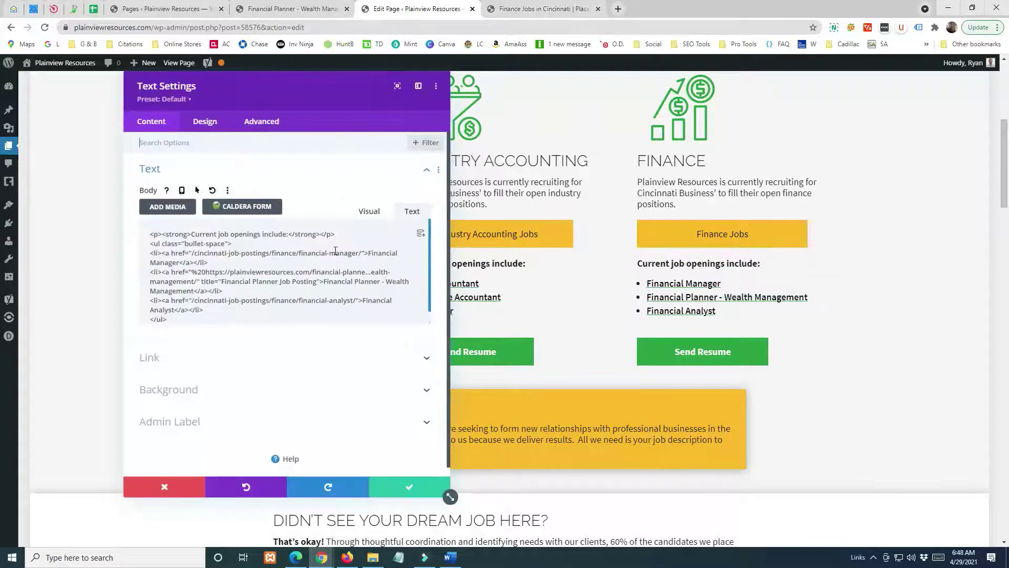
# Change the link of the Financial Planner - Wealth Management list entry to /financial-planner-wealth-management/
pyautogui.click(193, 270)
pyautogui.click(211, 268)
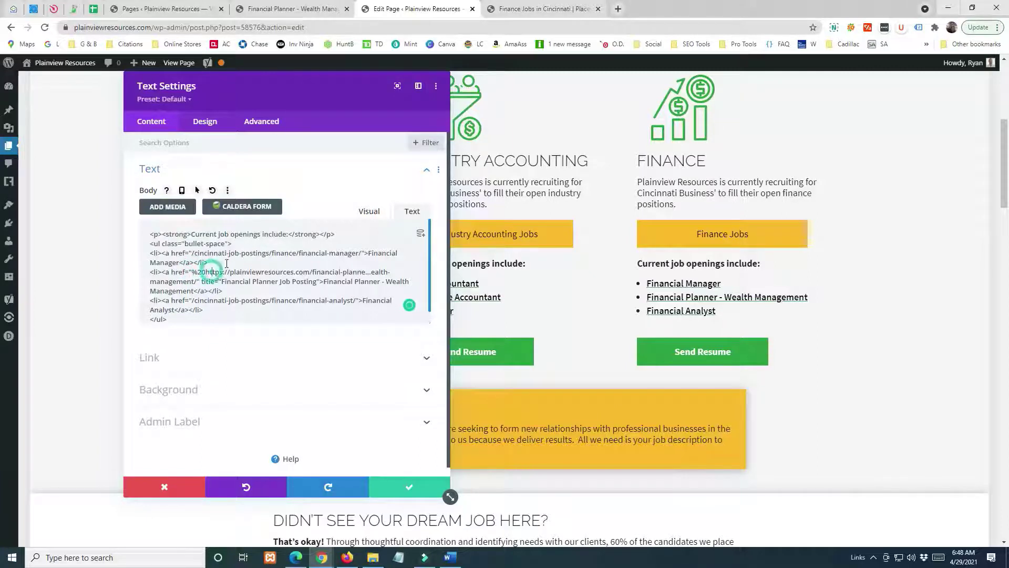
pyautogui.click(367, 212)
pyautogui.moveTo(315, 312); pyautogui.dragTo(196, 311)
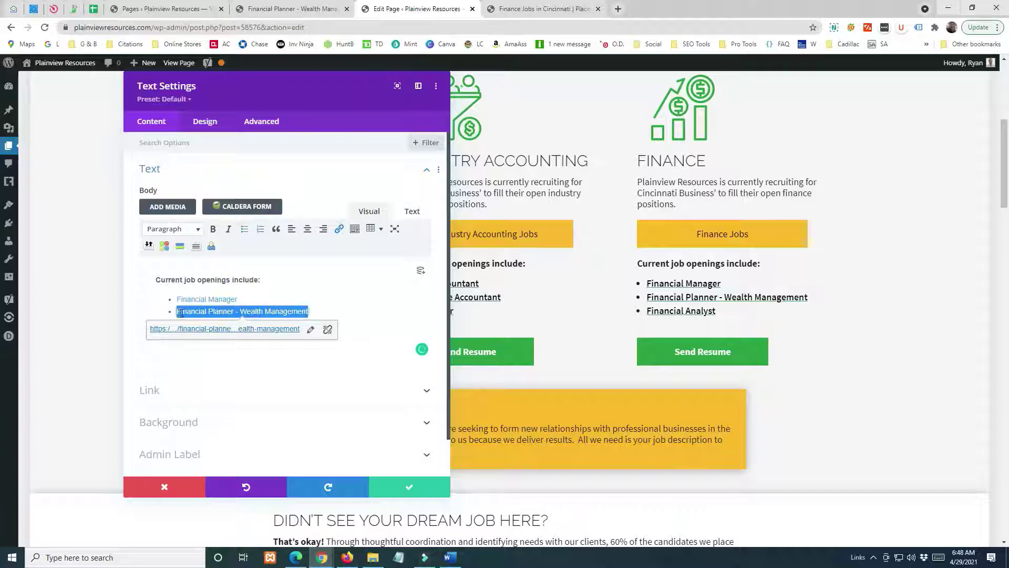
pyautogui.click(339, 230)
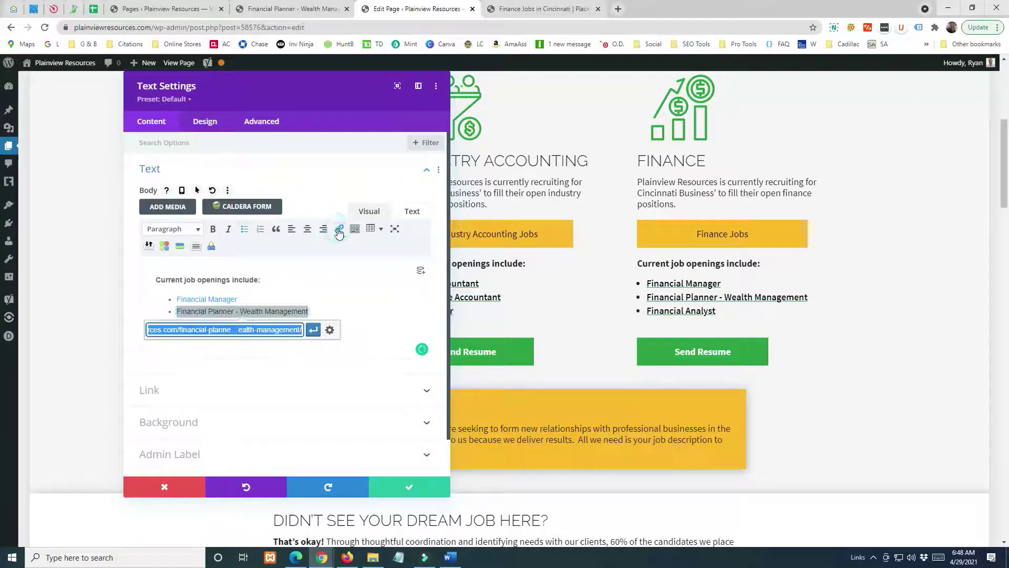
pyautogui.write('https://plainviewresources.com/financial-planner-wealth-management/')
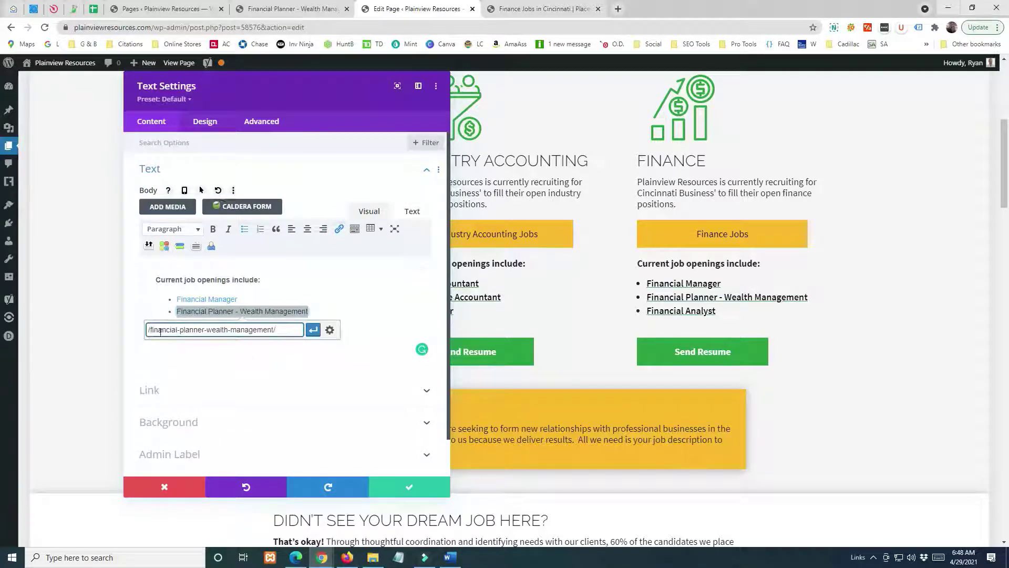
pyautogui.moveTo(150, 329); pyautogui.dragTo(291, 329)
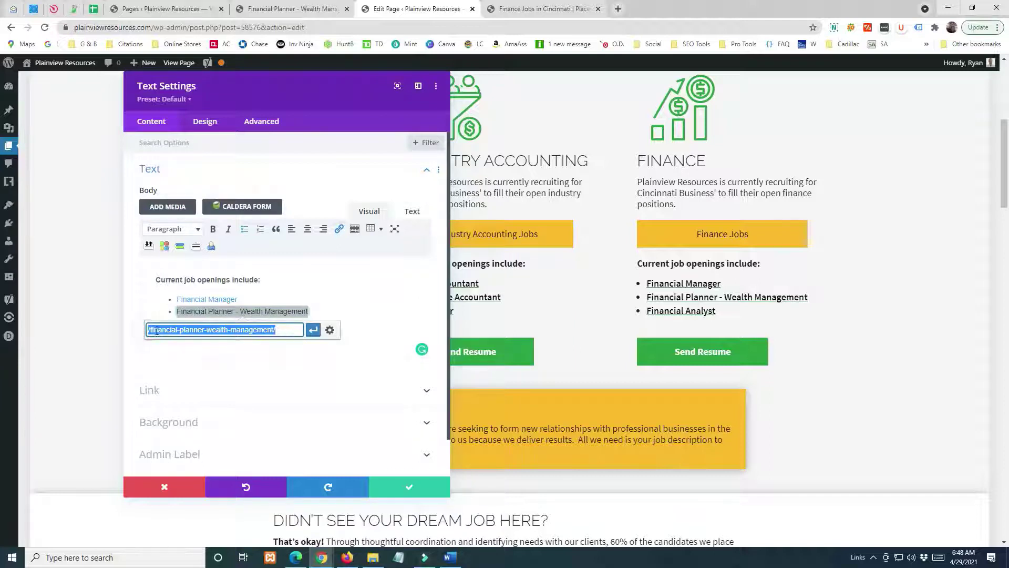
pyautogui.click(312, 331)
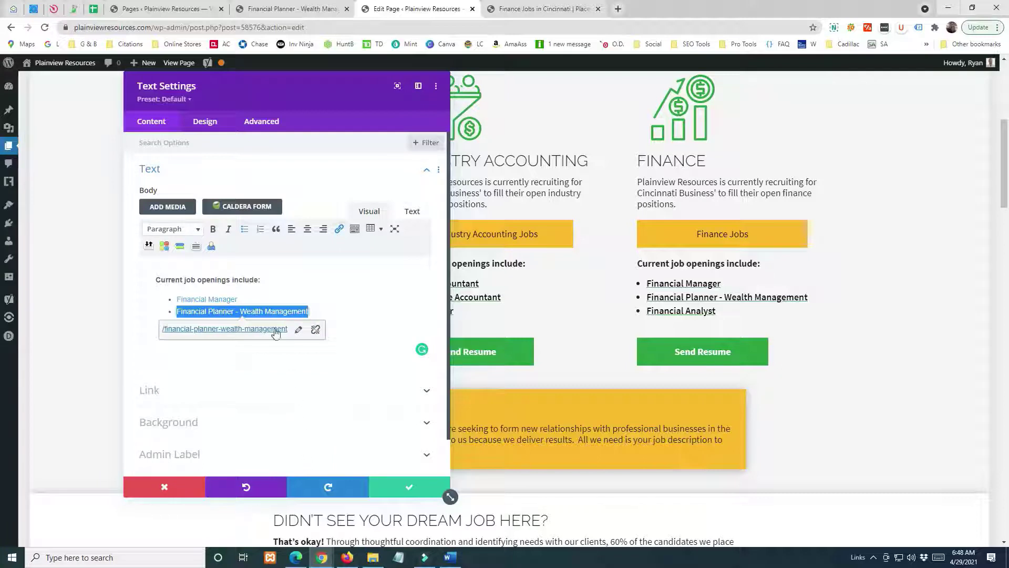
pyautogui.click(288, 268)
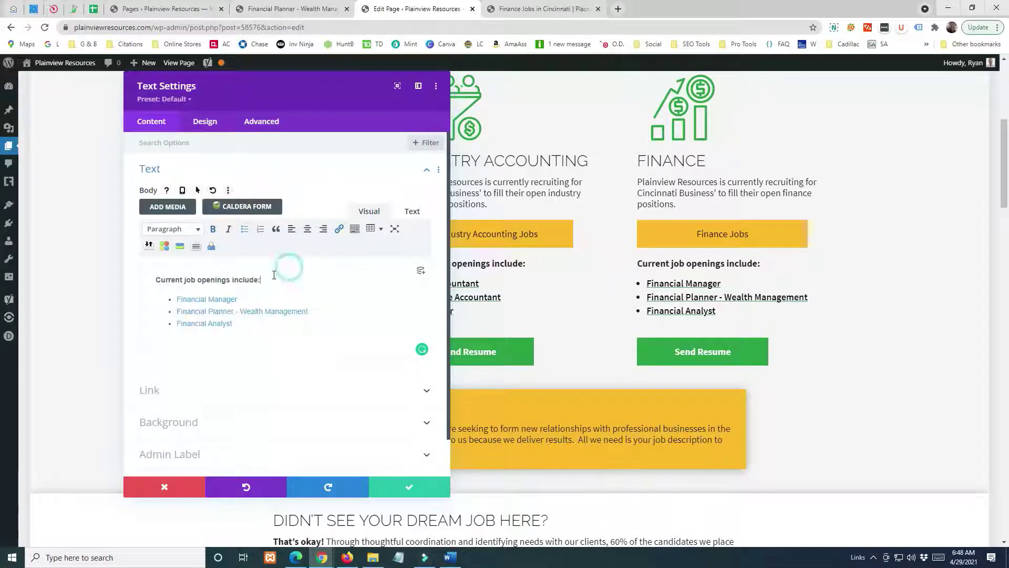
pyautogui.click(265, 312)
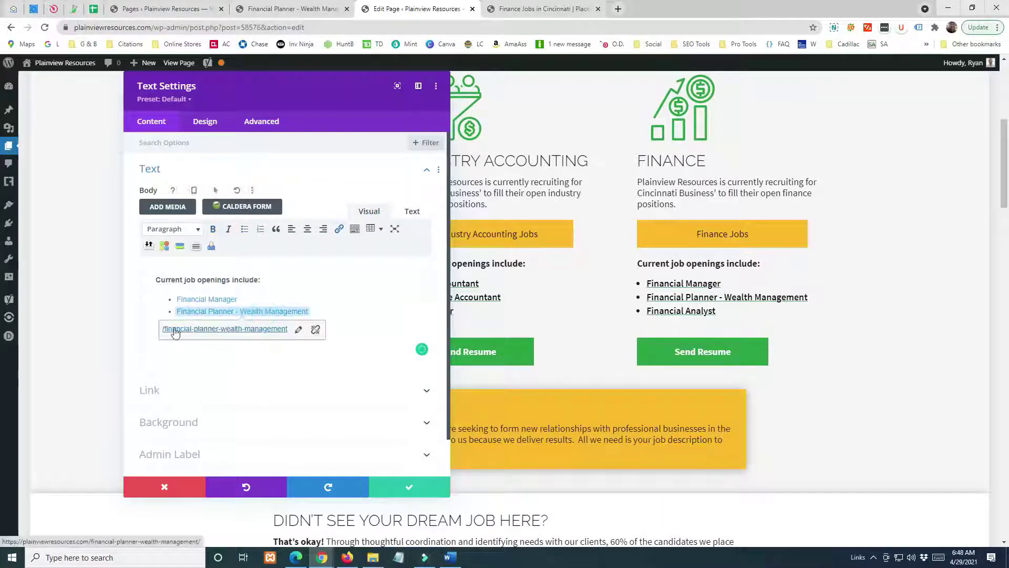
# Accept the text module changes and save the Cincinnati Job Postings page
pyautogui.click(399, 490)
pyautogui.scroll(6, 822, 403)
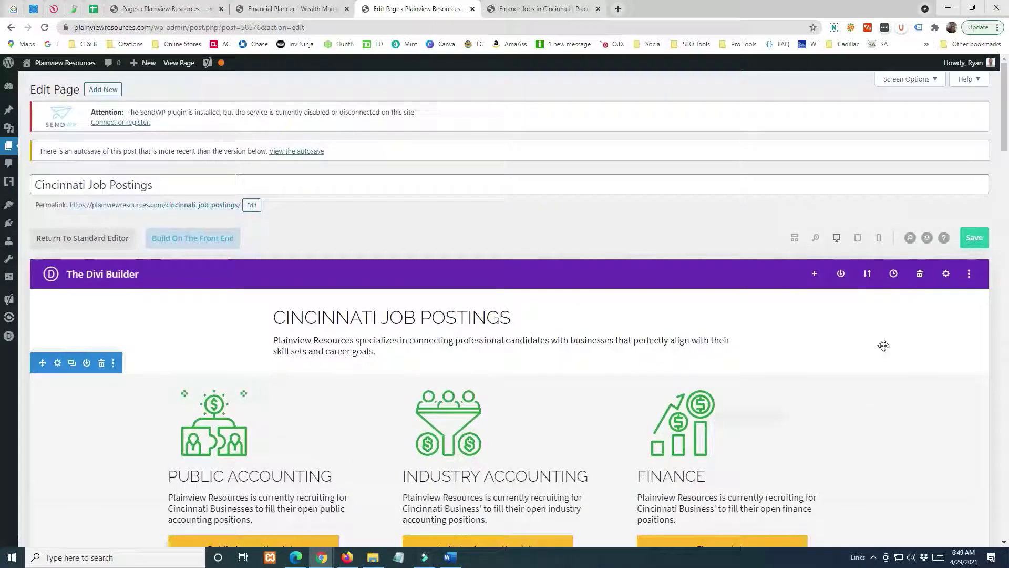
pyautogui.click(972, 238)
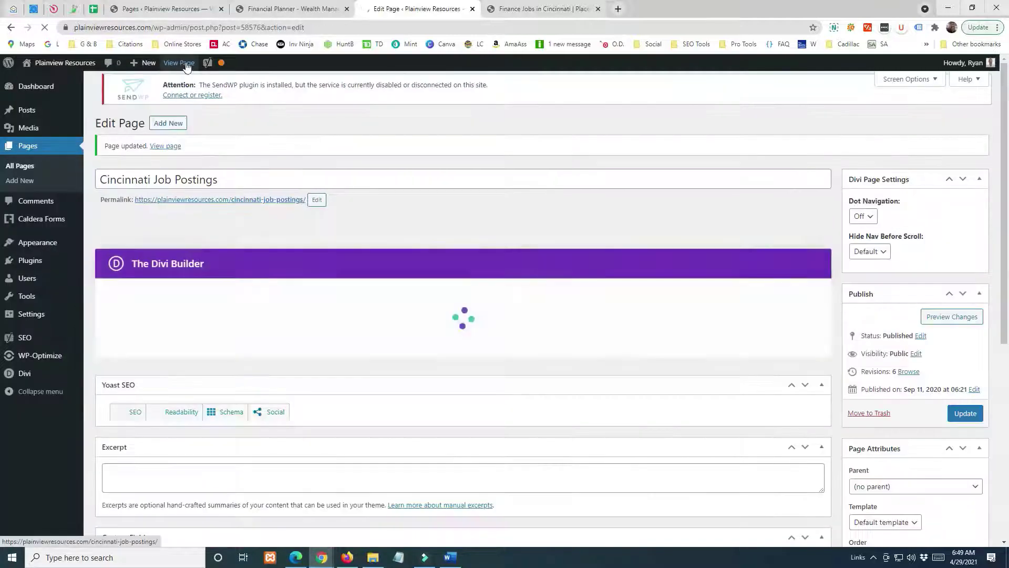
# Test the Financial Planner – Wealth Management link on the live Cincinnati Job Postings page and look through the linked job page
pyautogui.click(186, 65)
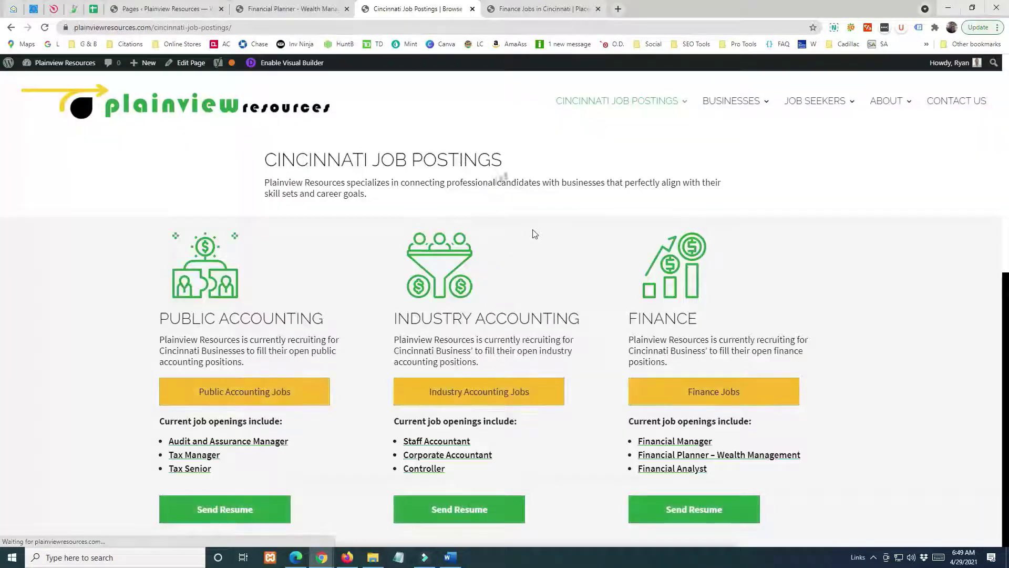
pyautogui.scroll(-2, 535, 234)
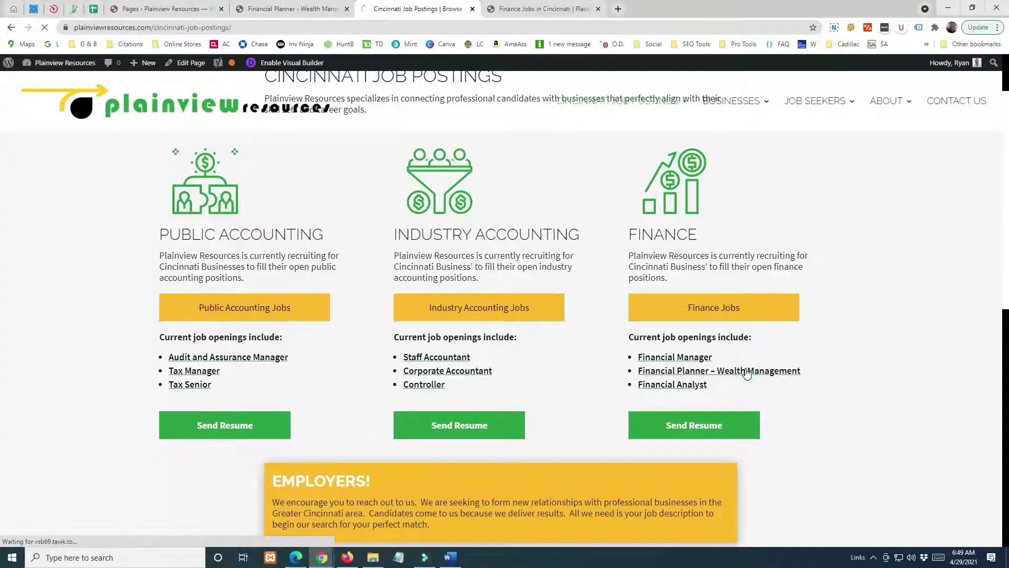
pyautogui.click(747, 371)
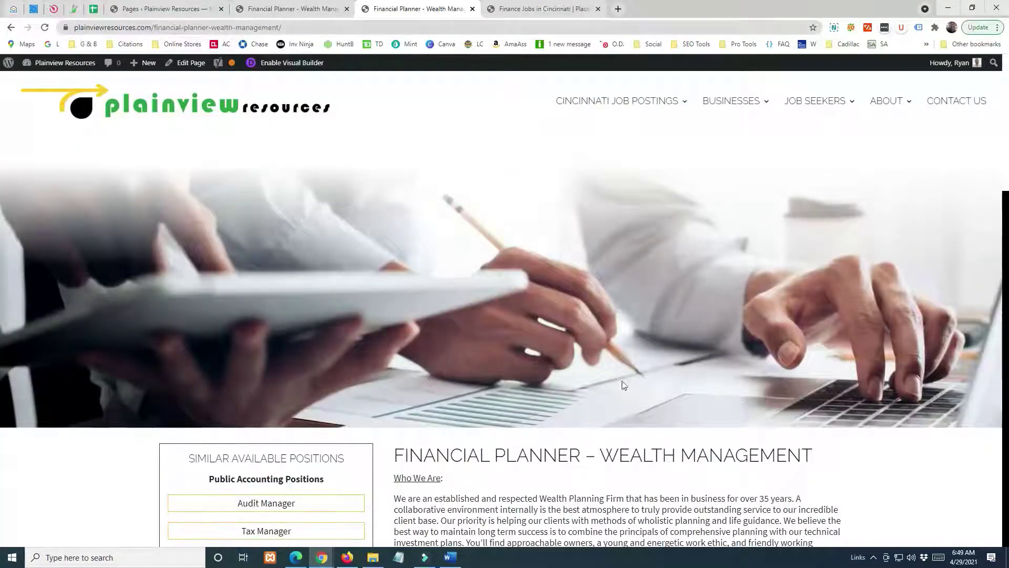
pyautogui.scroll(-9, 623, 386)
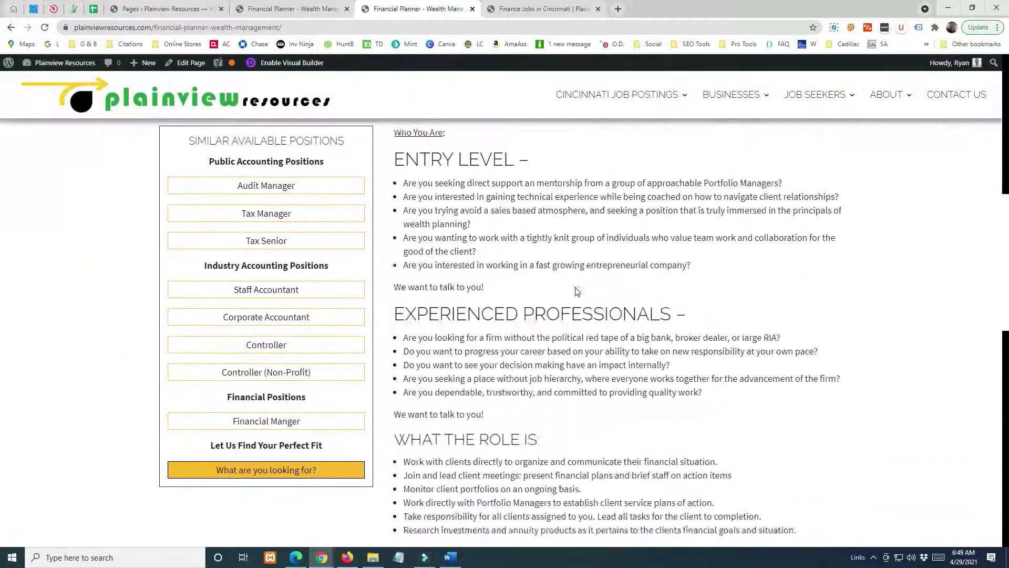
pyautogui.scroll(-7, 577, 291)
pyautogui.scroll(2, 510, 190)
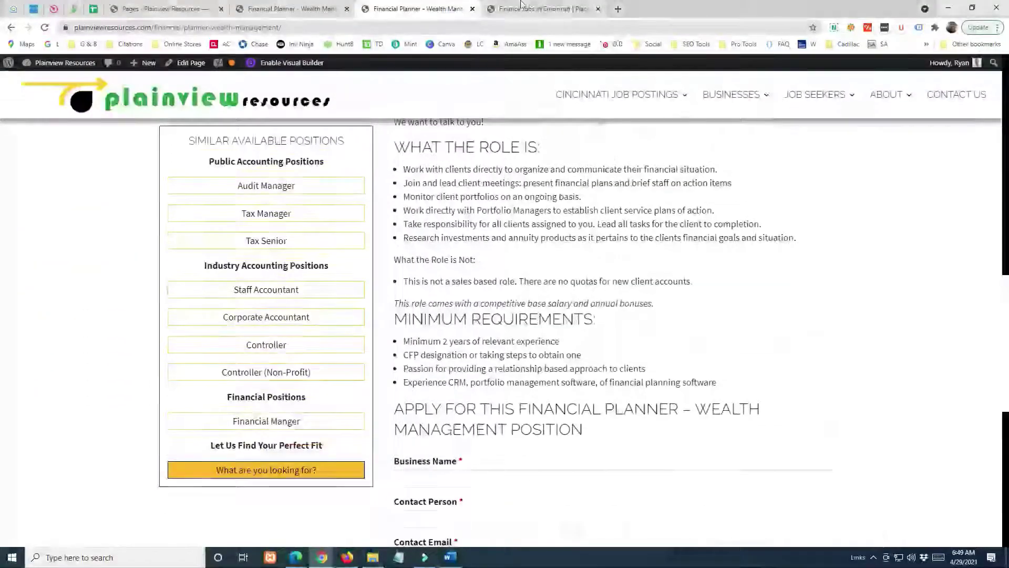
# Check the open positions on the Finance page, and copy the Financial Planner – Wealth Management entry from the Cincinnati Job Postings page
pyautogui.click(521, 5)
pyautogui.scroll(-4, 440, 270)
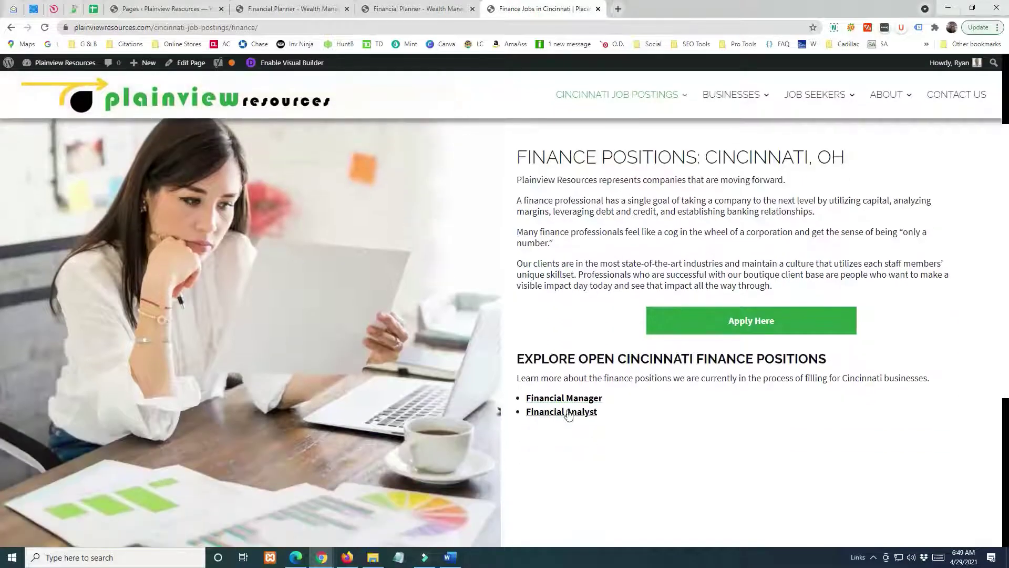
pyautogui.click(409, 6)
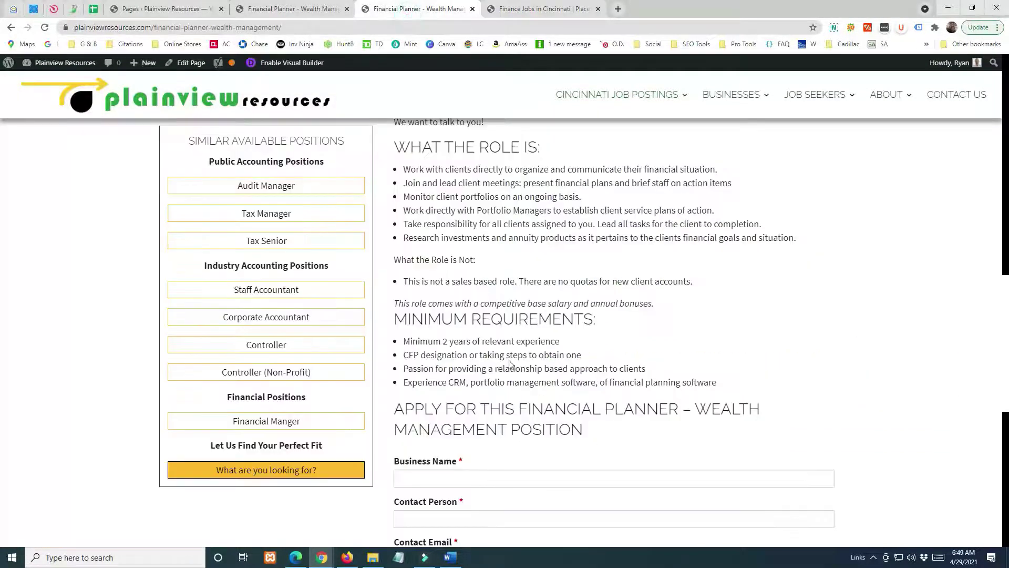
pyautogui.scroll(5, 210, 158)
pyautogui.click(11, 27)
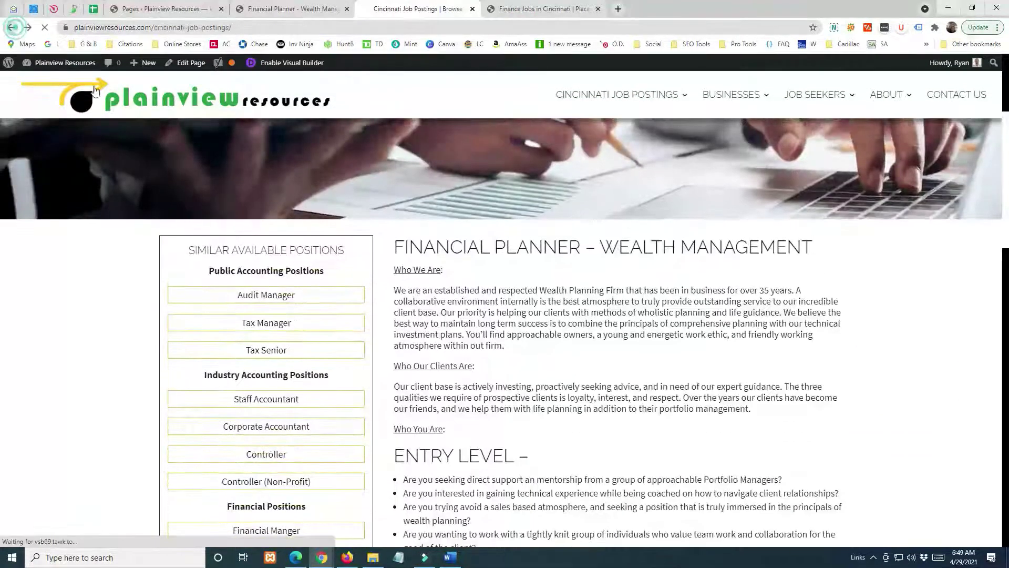
pyautogui.moveTo(809, 431); pyautogui.dragTo(640, 431)
pyautogui.hotkey('ctrl', 'c')
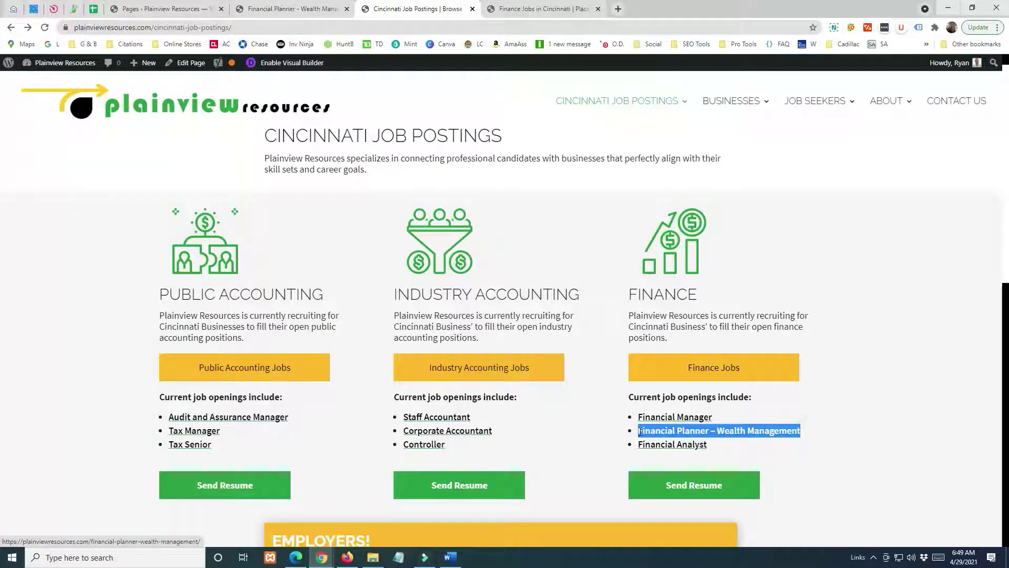
# Edit the Finance page in the builder's desktop view and open the settings of the Explore Open Cincinnati Finance Positions text
pyautogui.click(514, 9)
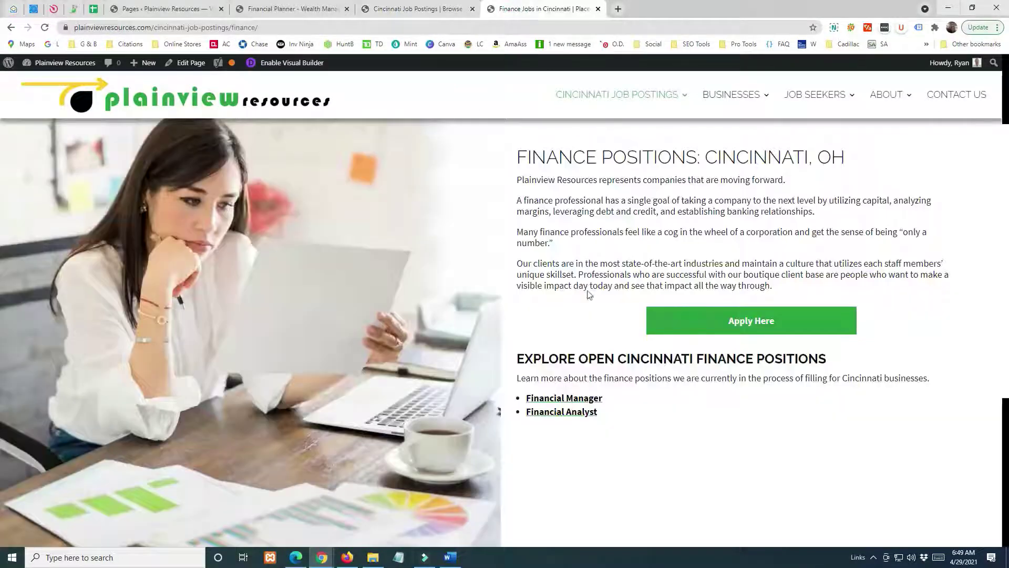
pyautogui.click(192, 67)
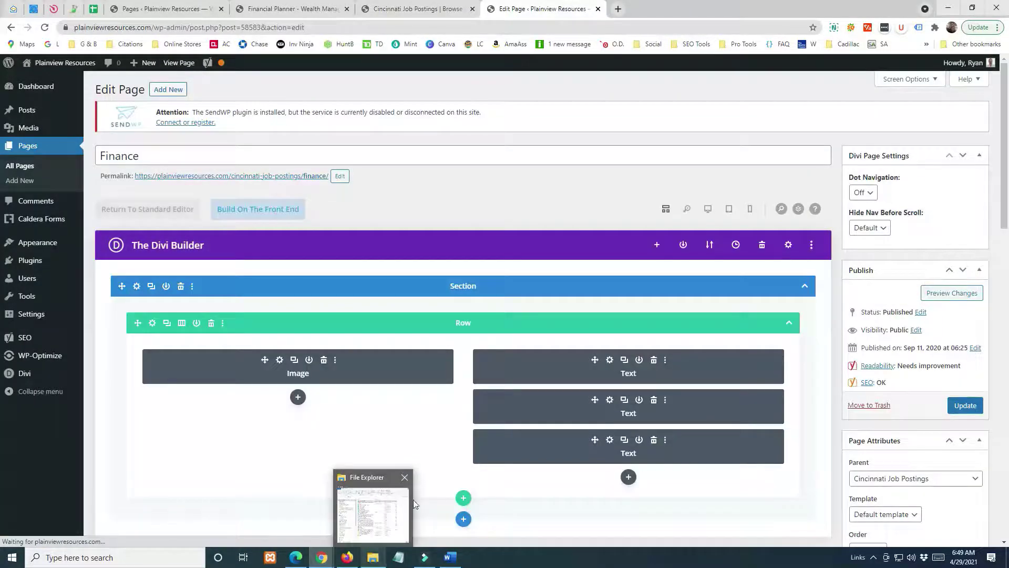
pyautogui.click(708, 208)
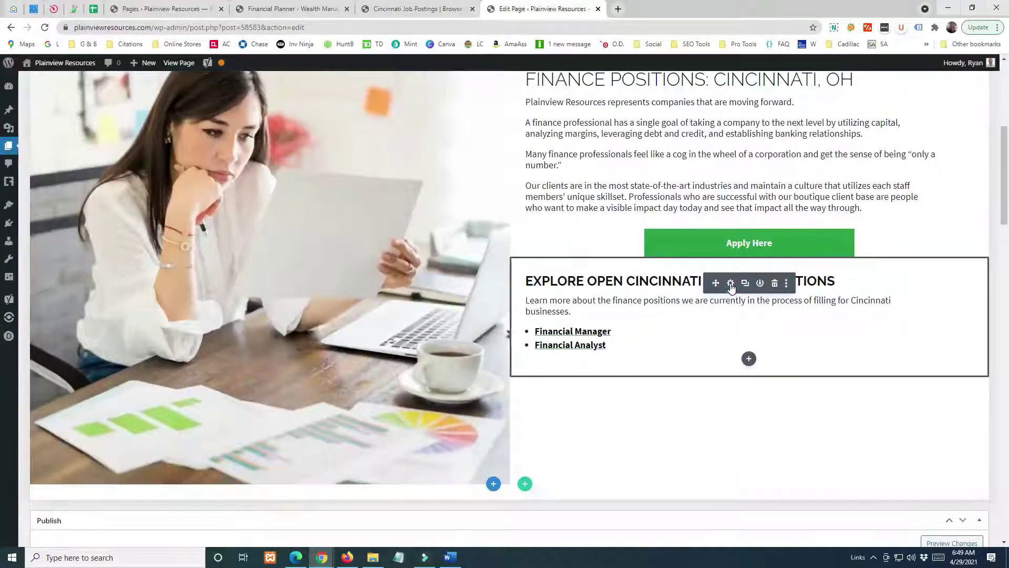
pyautogui.click(730, 284)
pyautogui.moveTo(178, 345); pyautogui.dragTo(238, 351)
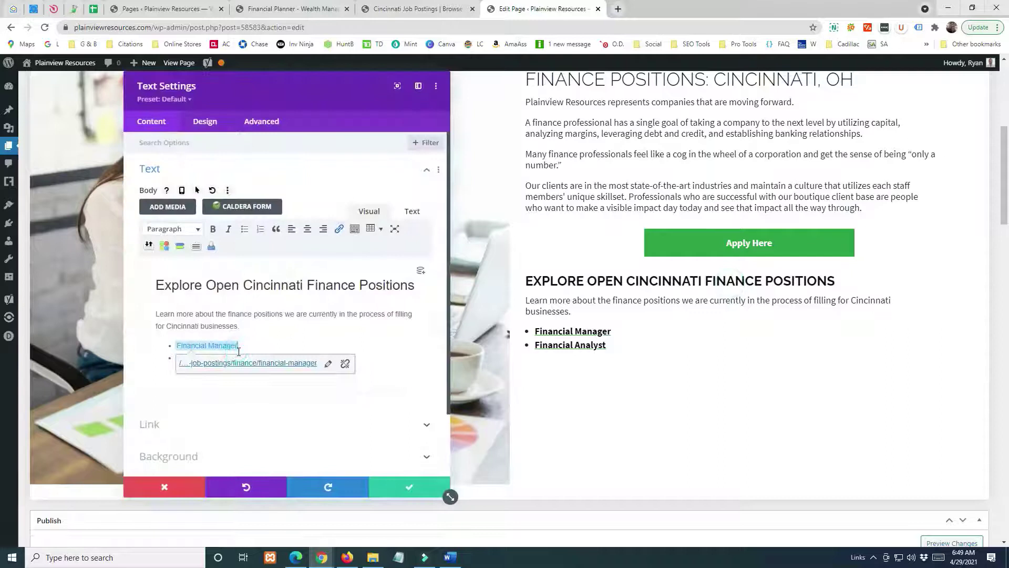
pyautogui.rightClick(239, 352)
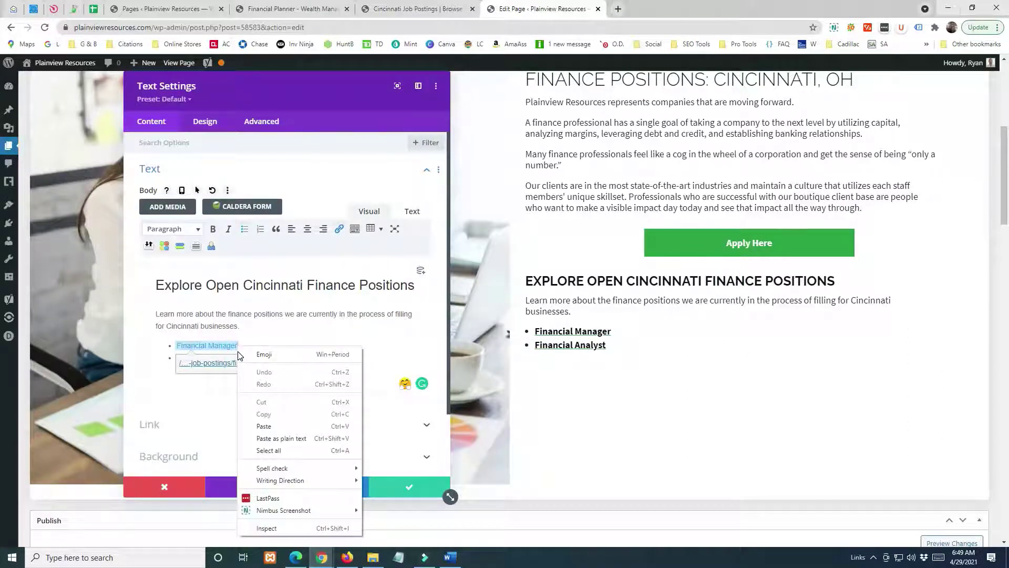
pyautogui.click(270, 317)
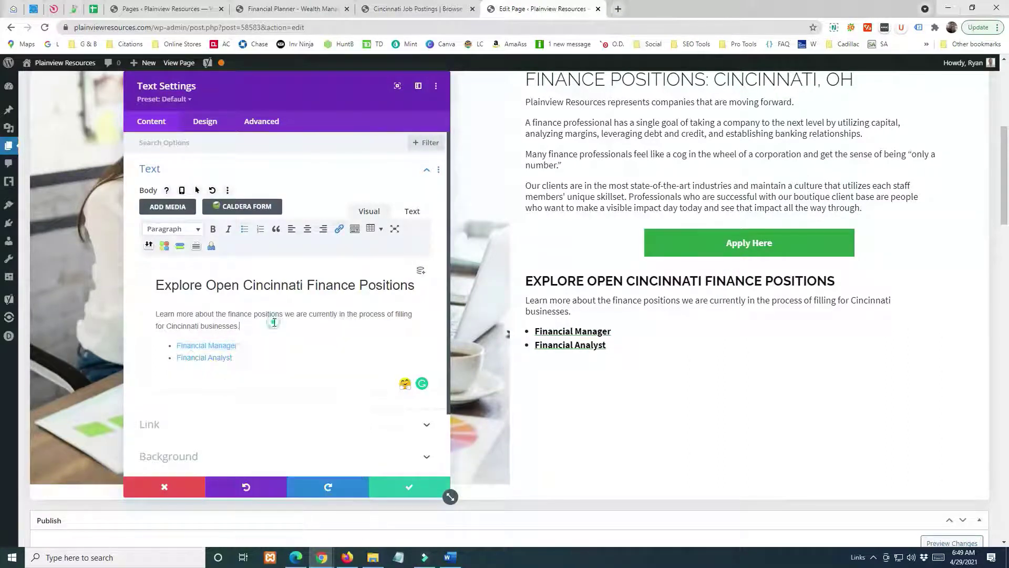
pyautogui.tripleClick(261, 357)
pyautogui.click(260, 359)
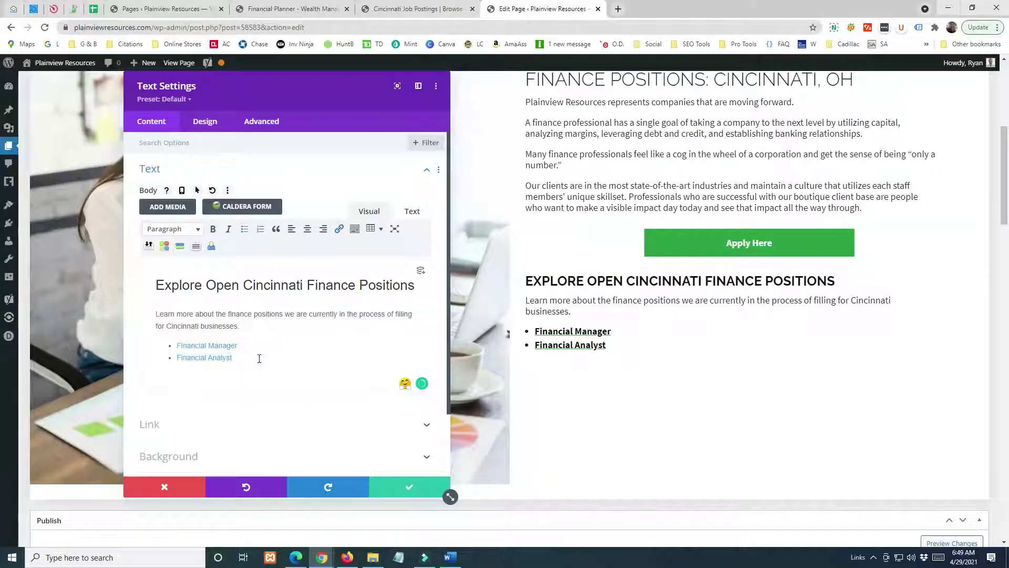
# Paste the copied Financial Planner – Wealth Management entry as a new bullet below Financial Analyst in the open finance positions list
pyautogui.tripleClick(235, 358)
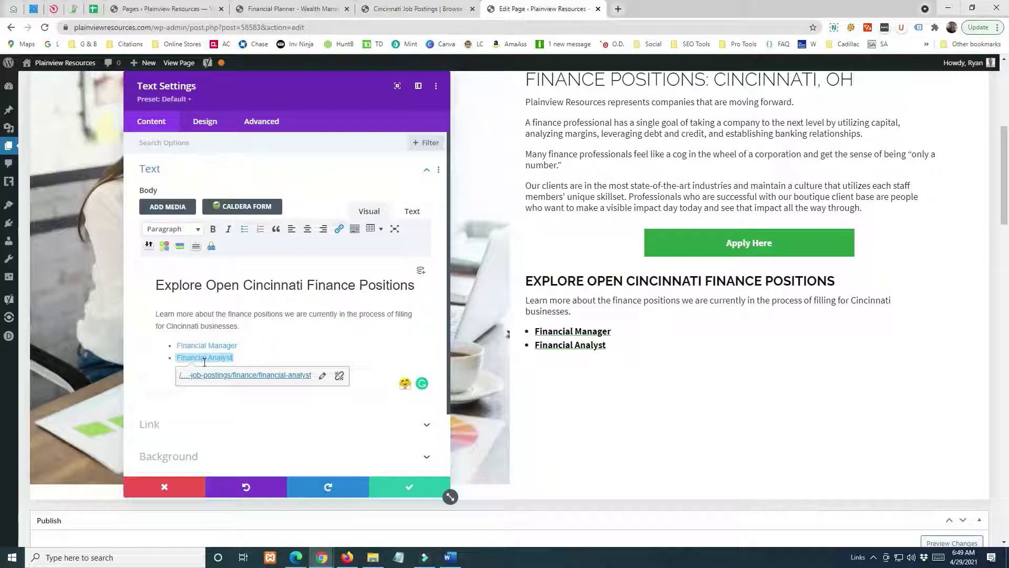
pyautogui.press('Right')
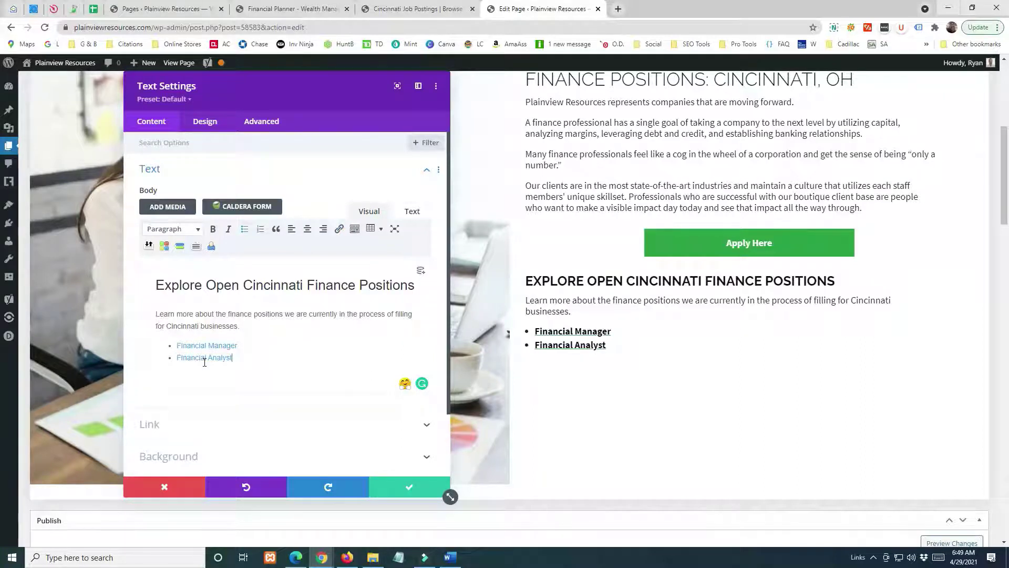
pyautogui.press('Return')
pyautogui.hotkey('ctrl', 'v')
pyautogui.press('Return')
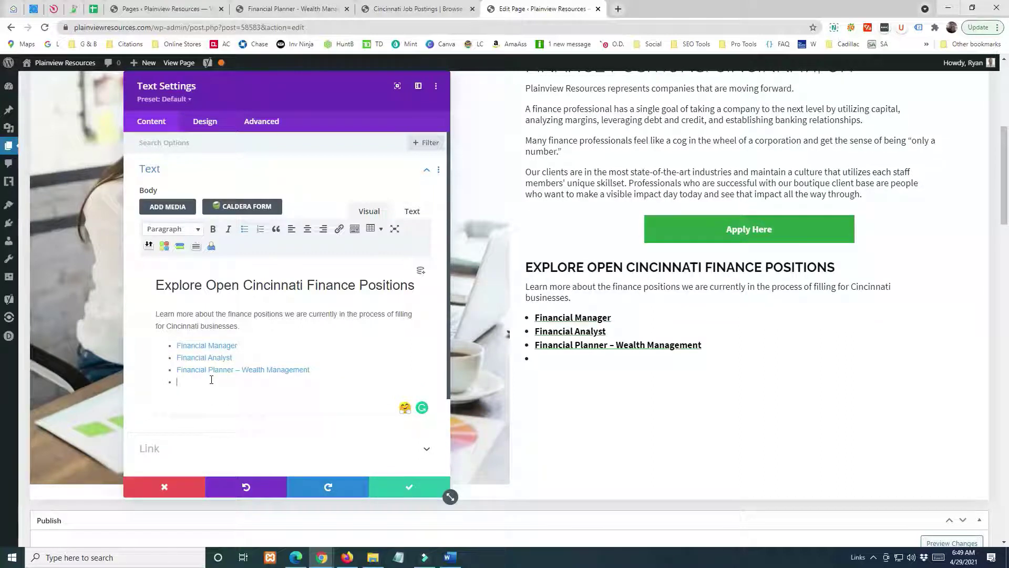
pyautogui.press('BackSpace')
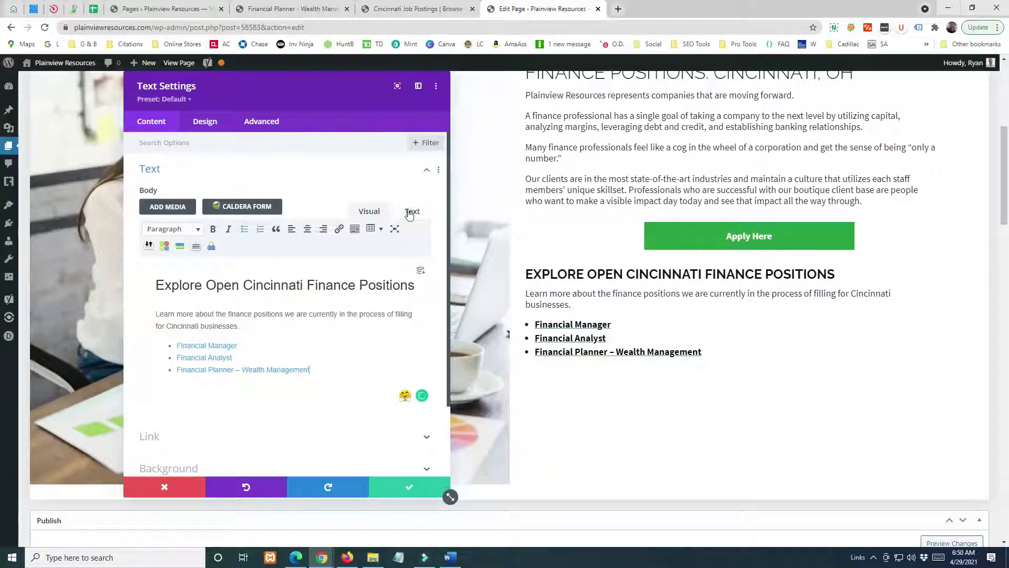
pyautogui.click(411, 211)
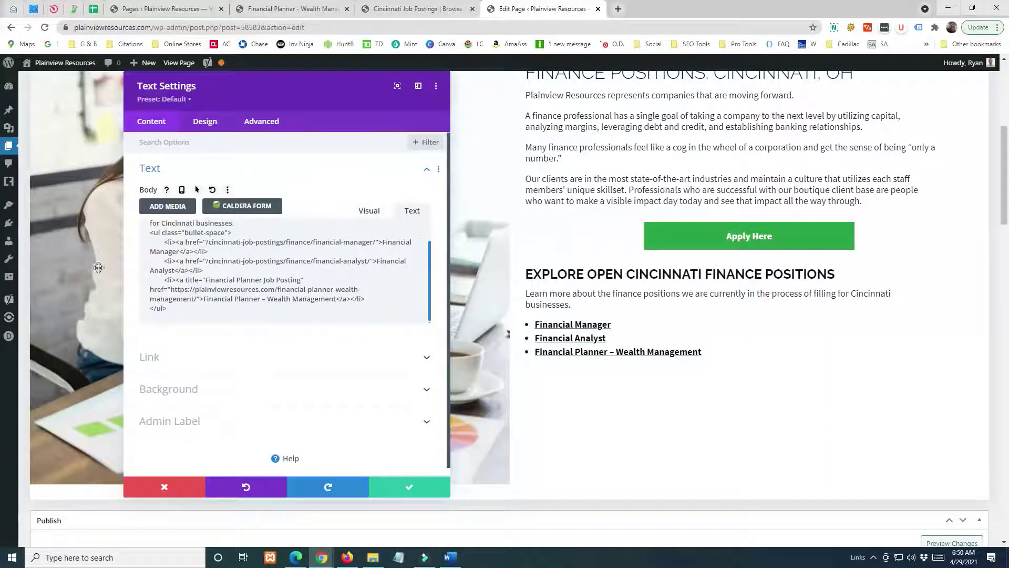
pyautogui.moveTo(170, 290); pyautogui.dragTo(283, 290)
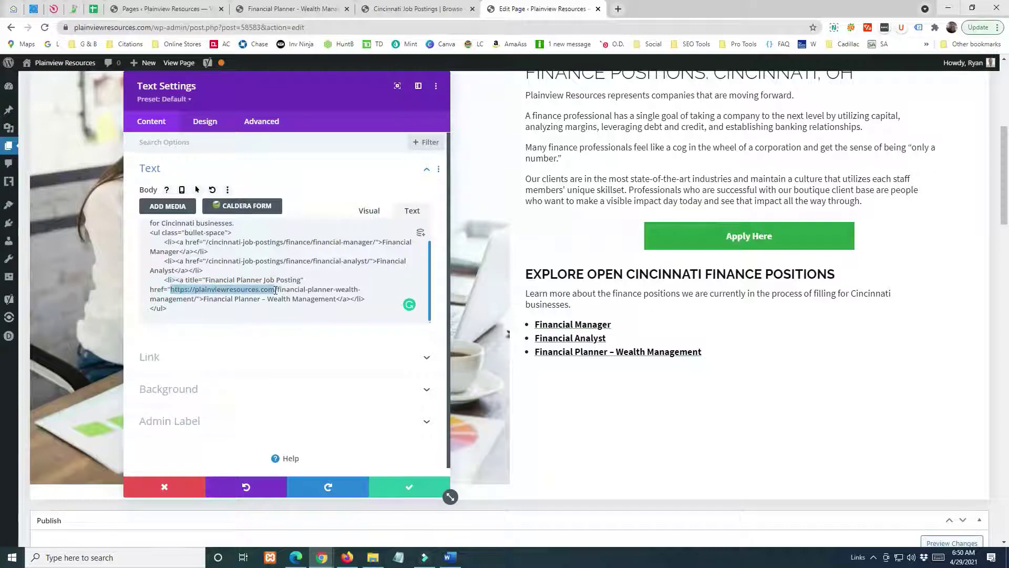
pyautogui.press('BackSpace')
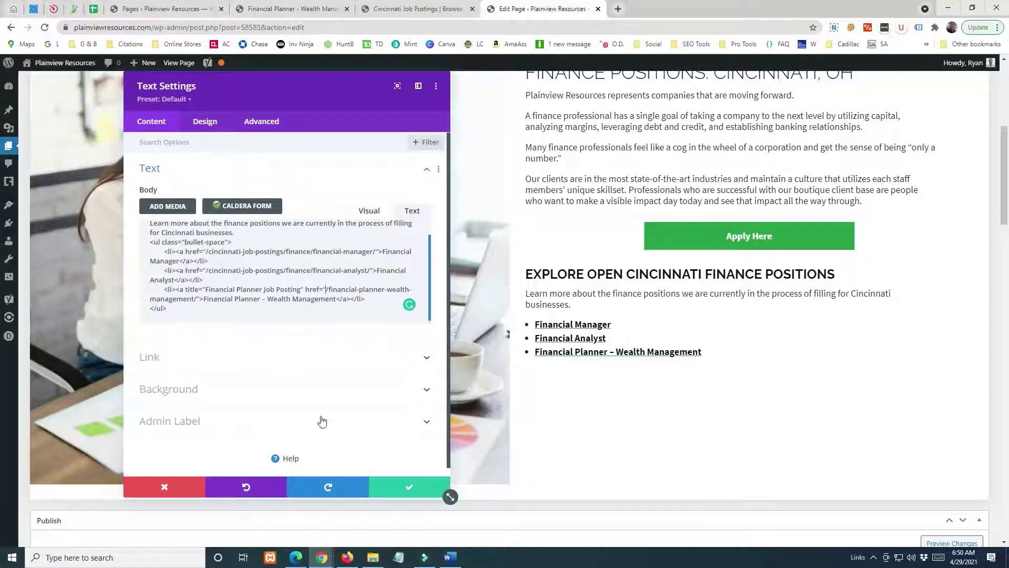
# Accept the text module changes and save the Finance page
pyautogui.click(409, 486)
pyautogui.scroll(6, 719, 377)
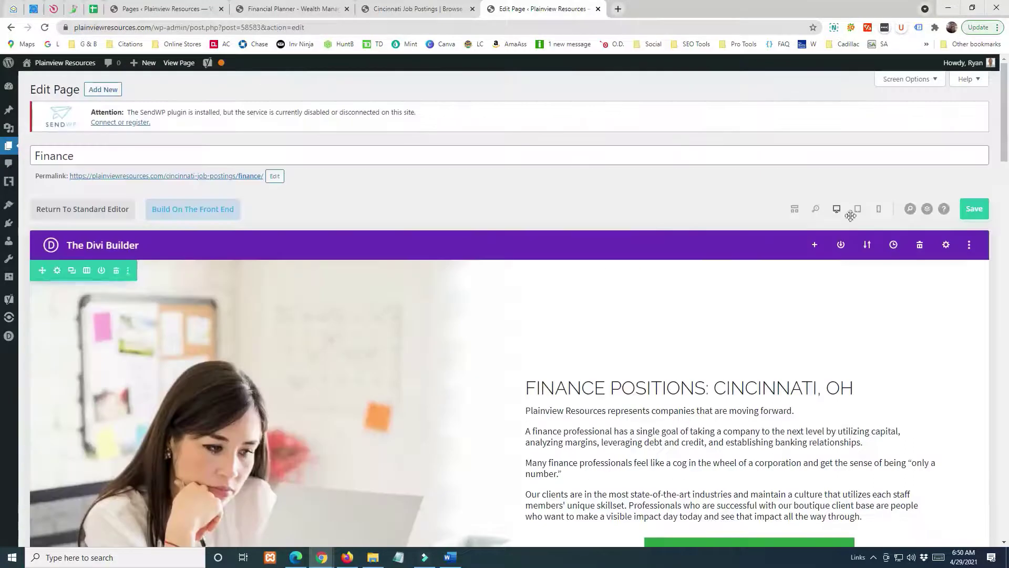
pyautogui.click(980, 206)
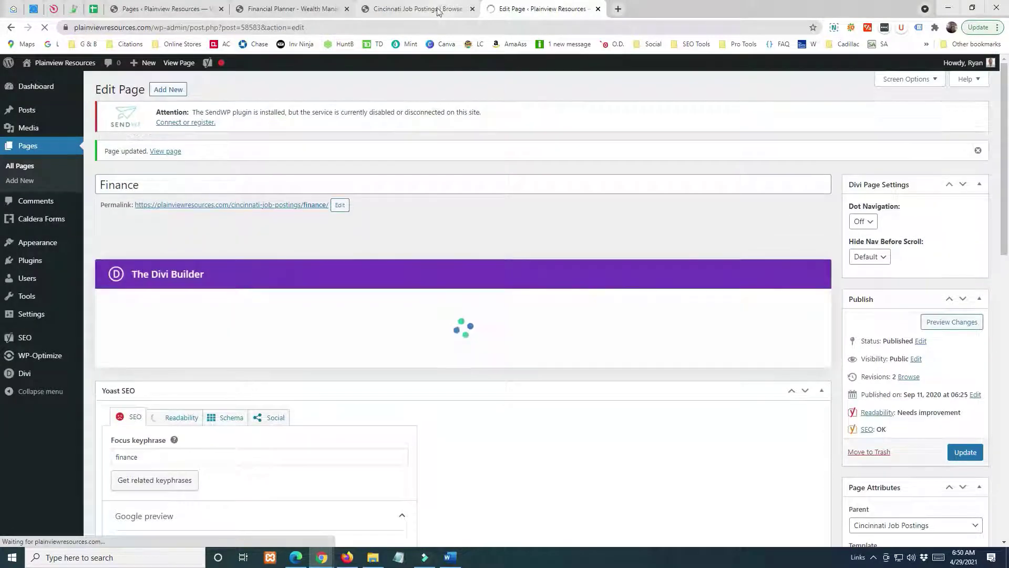
# Go to the live Financial Analyst page, check its similar available positions sidebar, and open the page for editing
pyautogui.click(438, 11)
pyautogui.scroll(1, 720, 298)
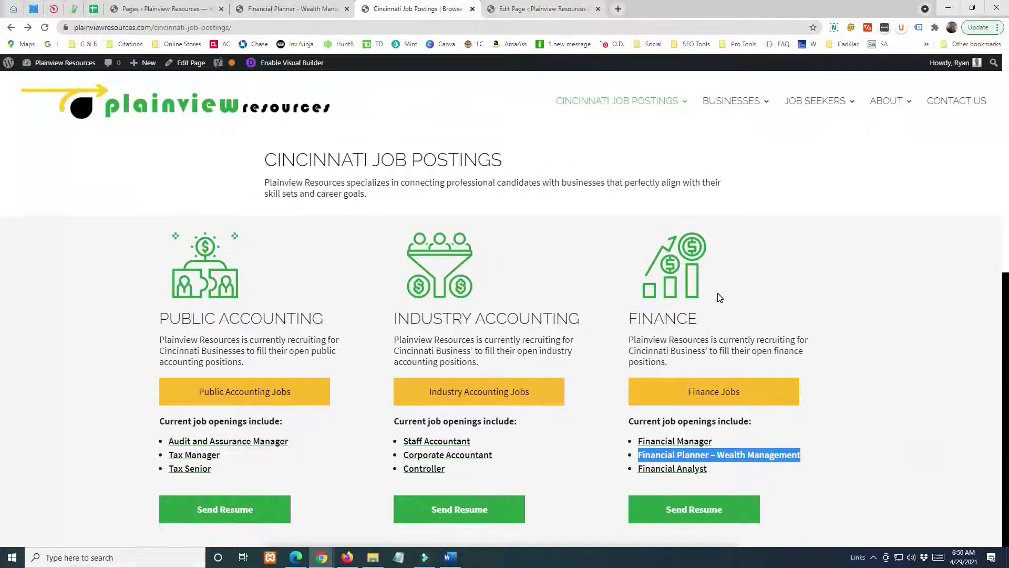
pyautogui.moveTo(616, 109)
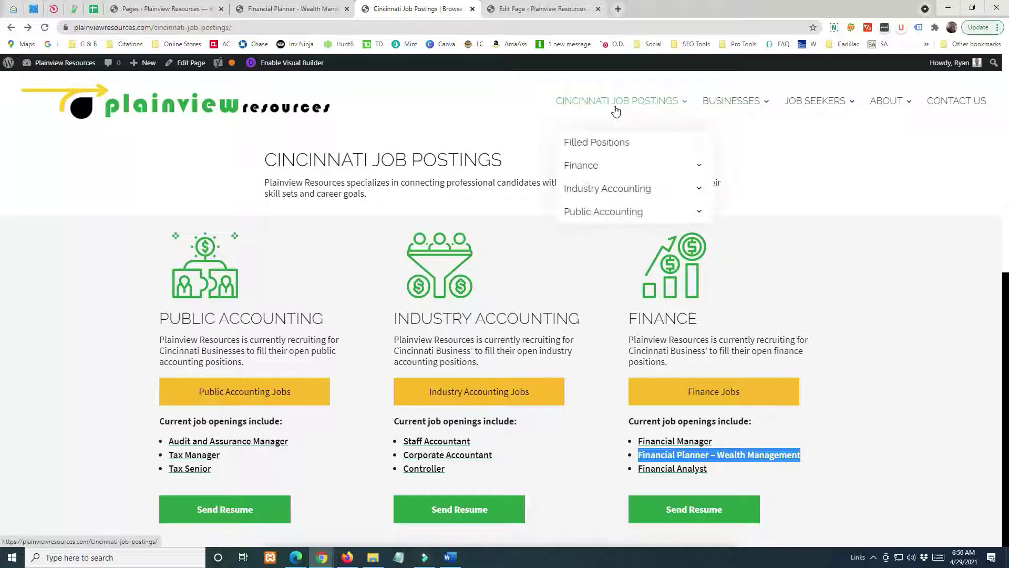
pyautogui.moveTo(605, 166)
pyautogui.click(750, 168)
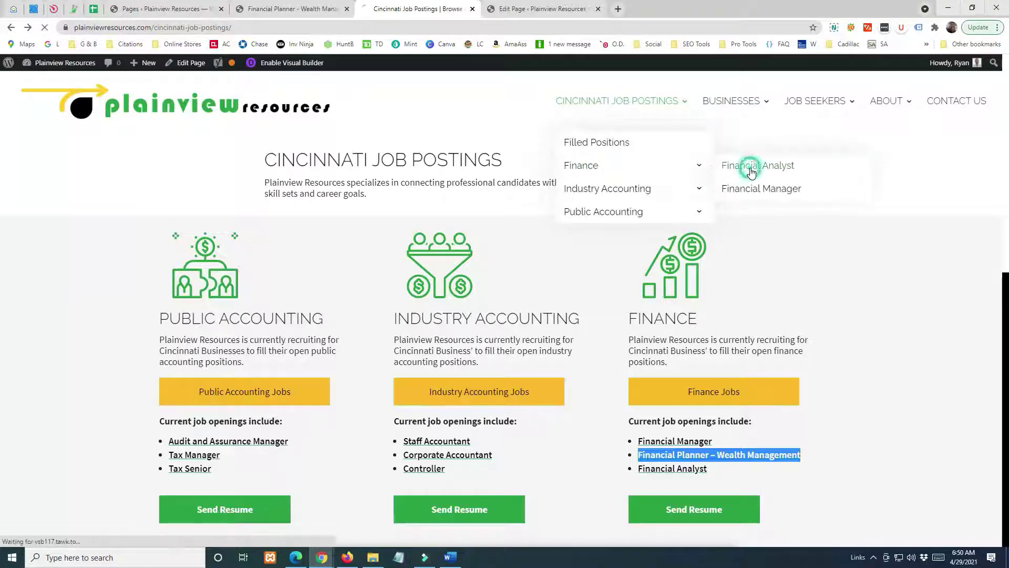
pyautogui.scroll(-4, 352, 354)
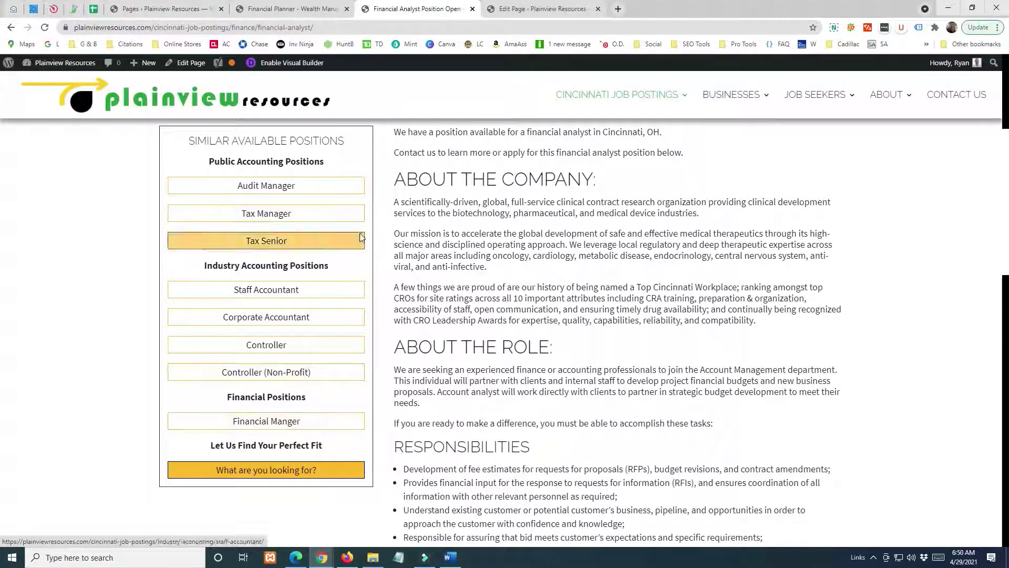
pyautogui.click(183, 62)
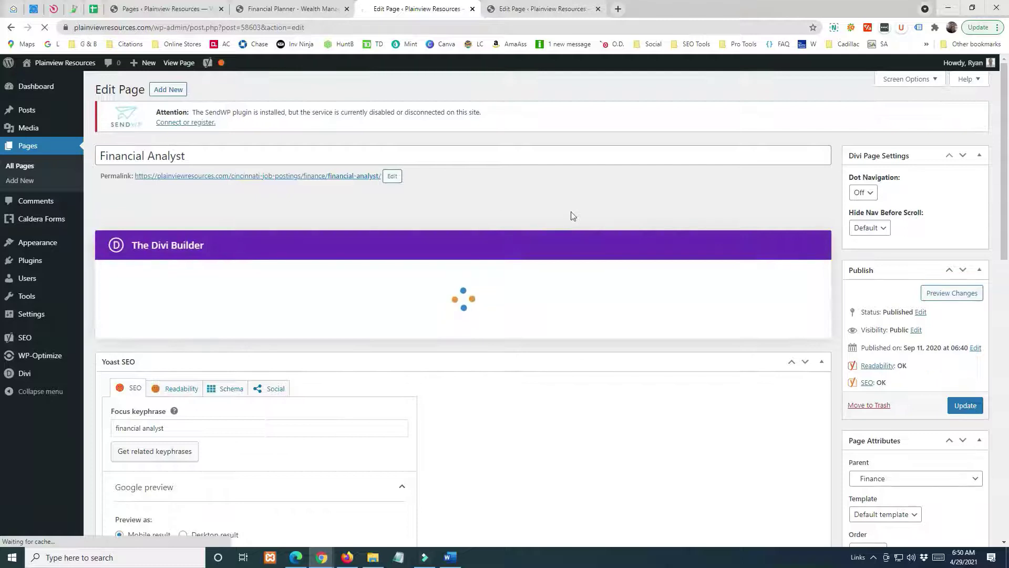
# Copy the /financial-planner-wealth-management/ path from the live job page's URL, and show the Financial Analyst page's sidebar in the builder's desktop view
pyautogui.click(238, 8)
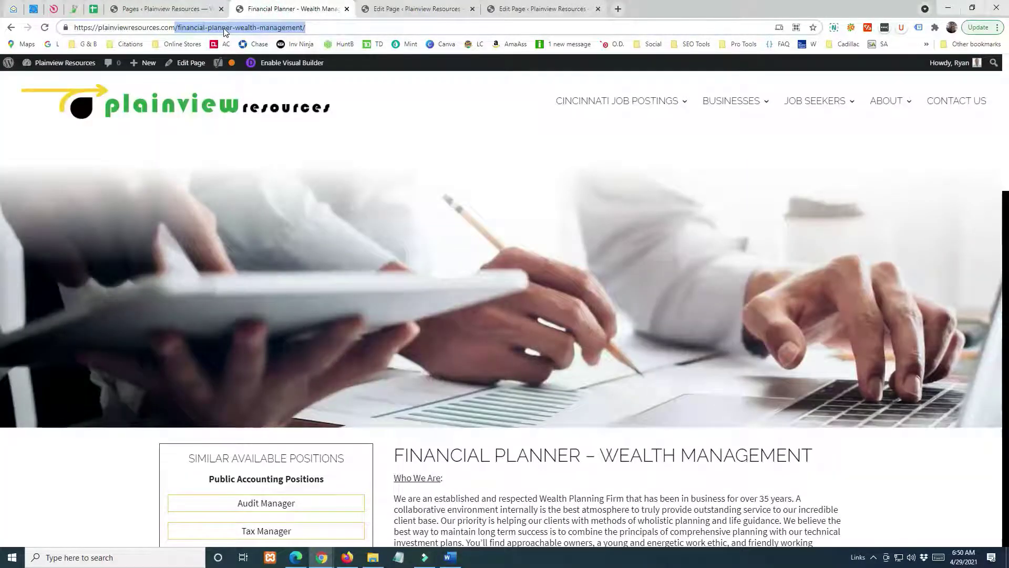
pyautogui.click(412, 9)
pyautogui.click(708, 209)
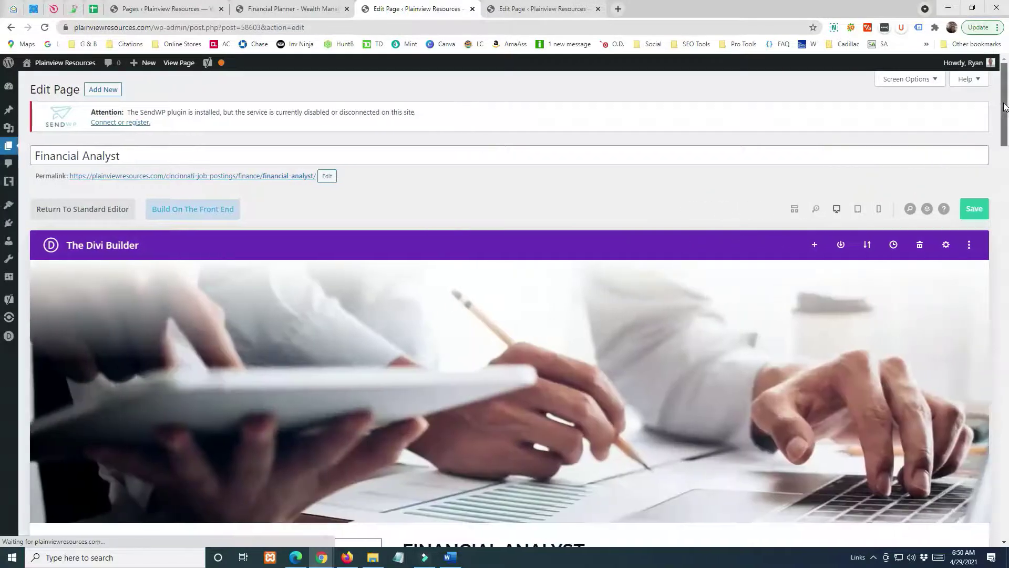
pyautogui.scroll(-8, 1004, 107)
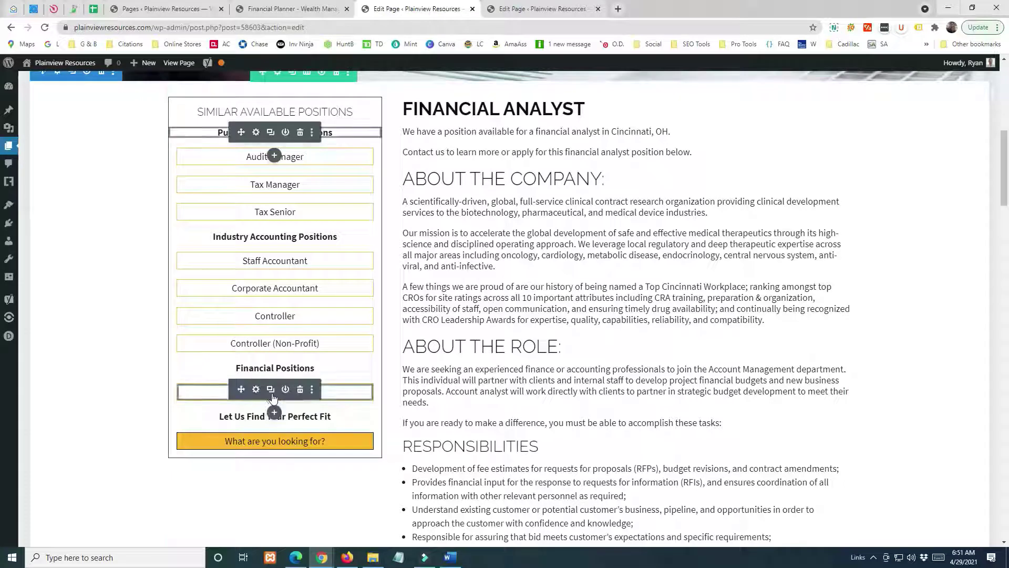
pyautogui.click(271, 391)
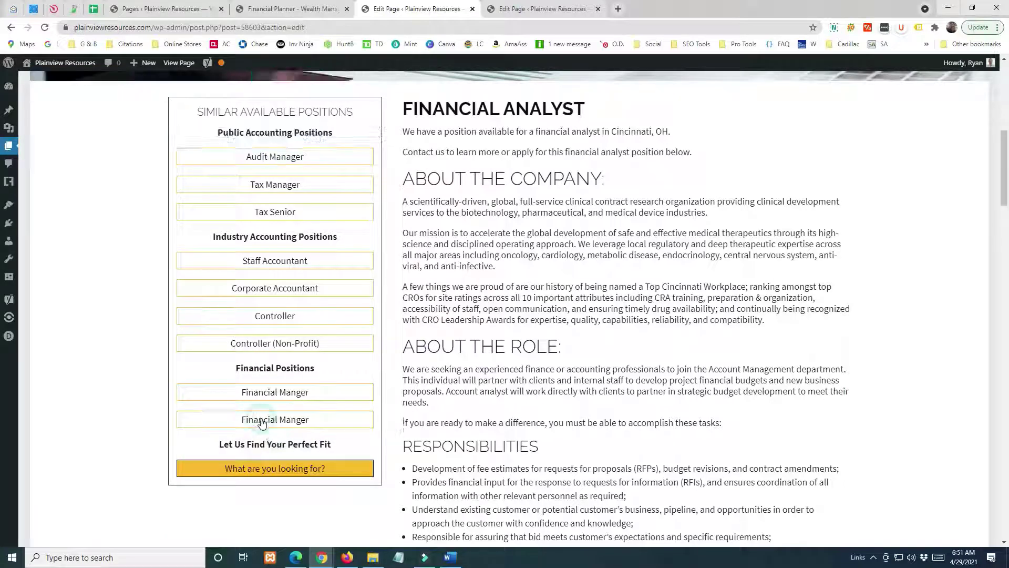
pyautogui.click(260, 410)
pyautogui.click(408, 481)
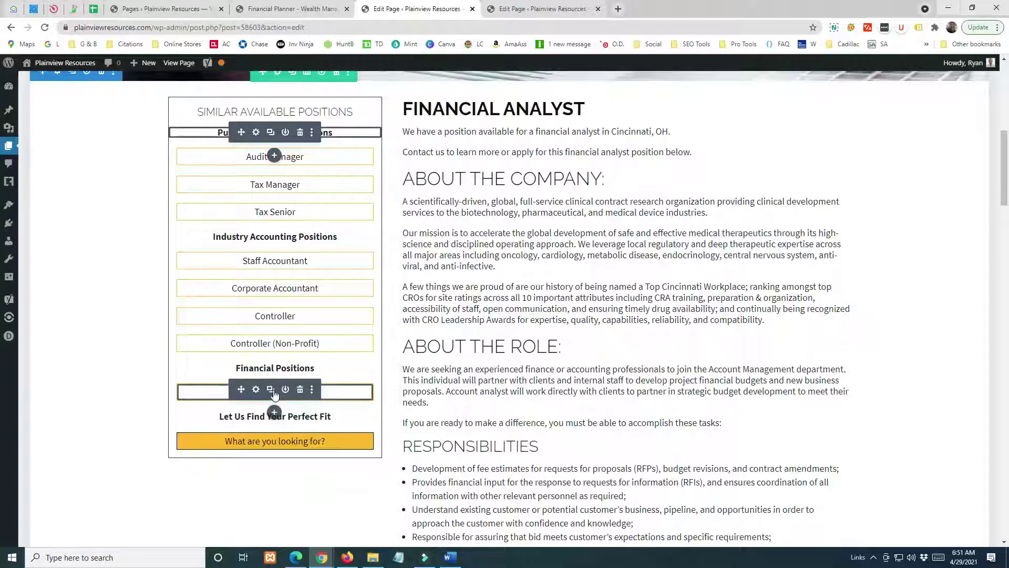
# Duplicate the Financial Manger sidebar entry and set the copy's href to /financial-planner-wealth-management/
pyautogui.click(271, 390)
pyautogui.click(256, 416)
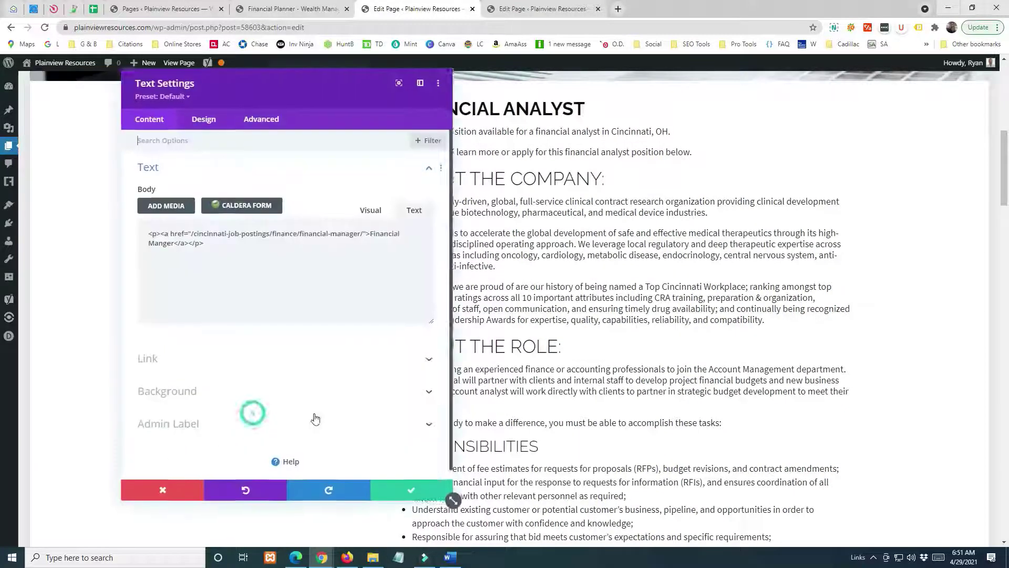
pyautogui.click(368, 211)
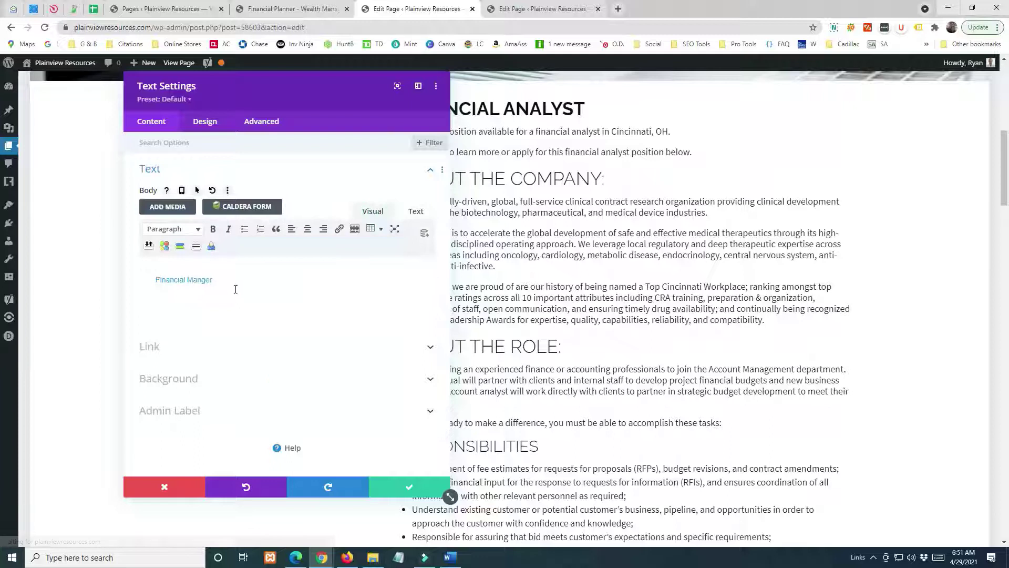
pyautogui.click(412, 211)
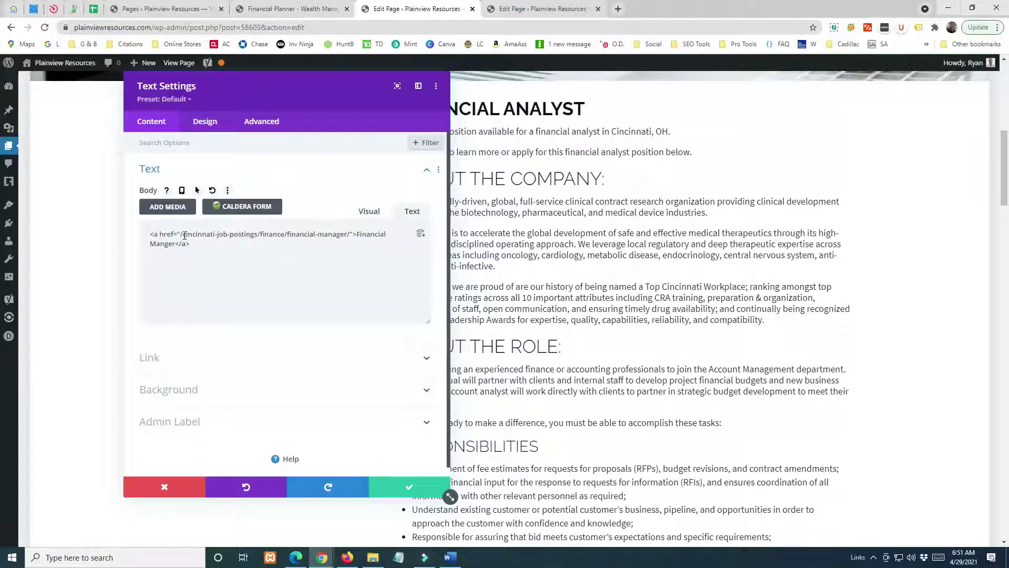
pyautogui.moveTo(180, 236); pyautogui.dragTo(340, 236)
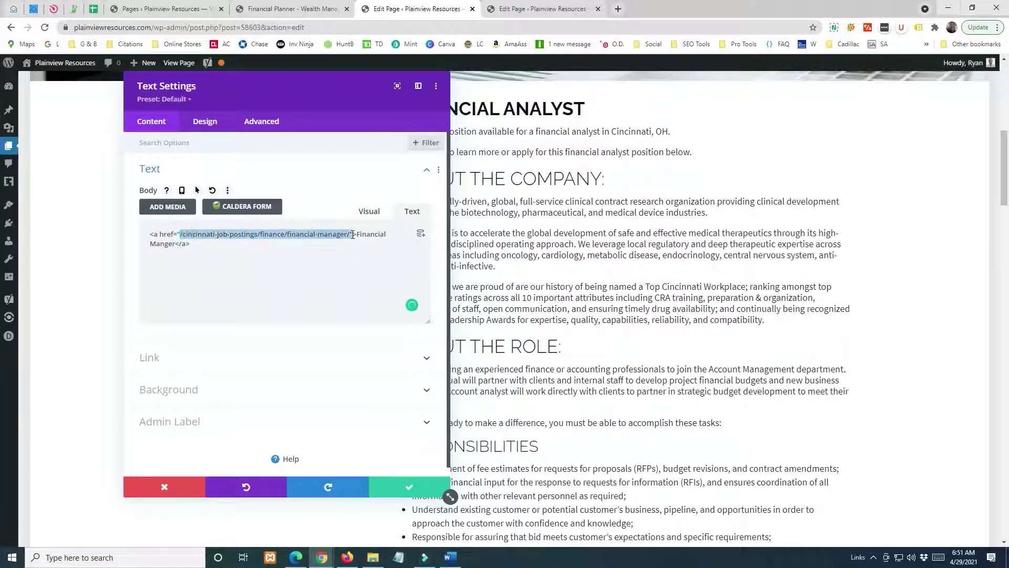
pyautogui.write('/financial-planner-wealth-management/')
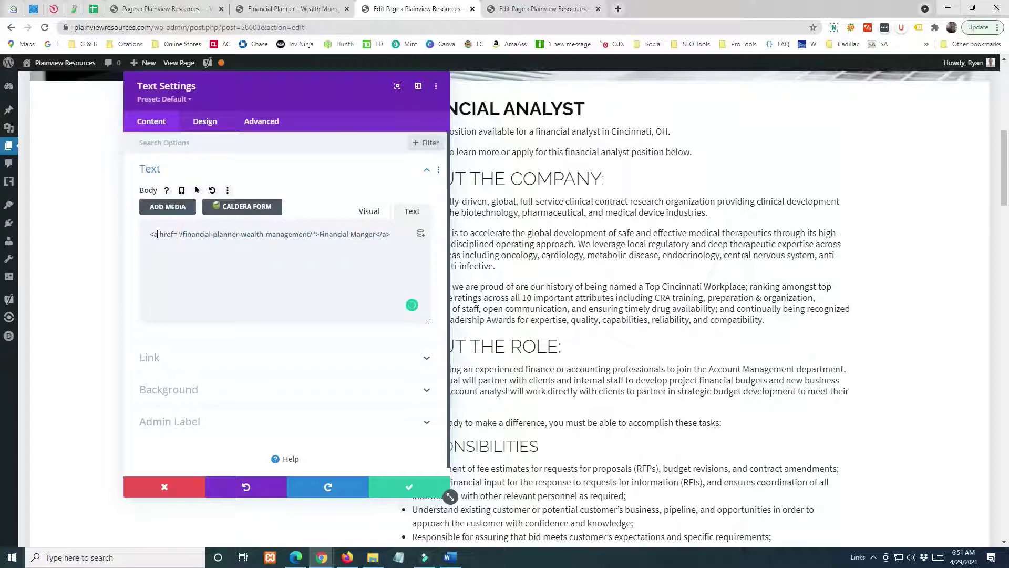
pyautogui.moveTo(151, 235); pyautogui.dragTo(316, 237)
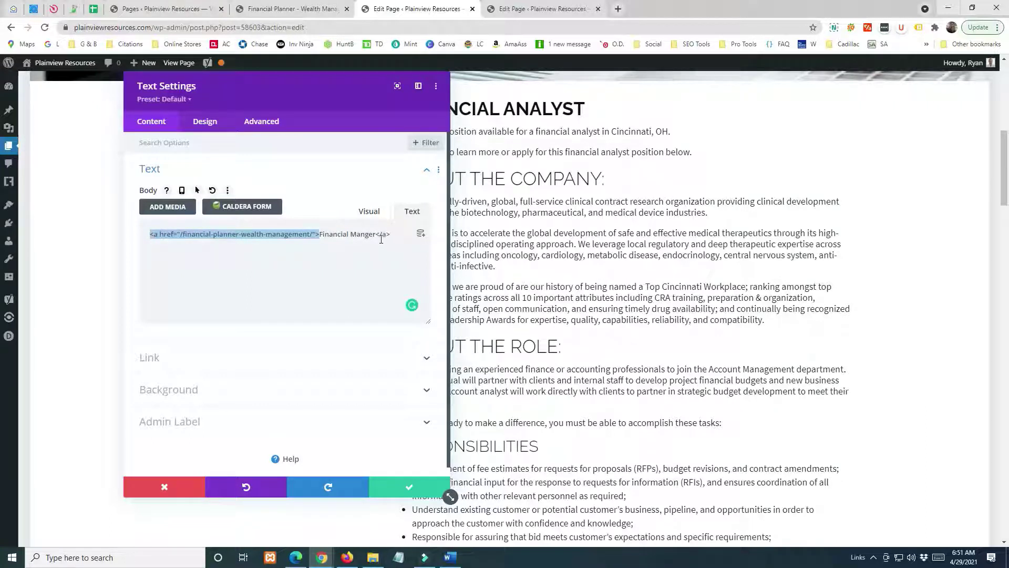
pyautogui.moveTo(375, 235); pyautogui.dragTo(390, 235)
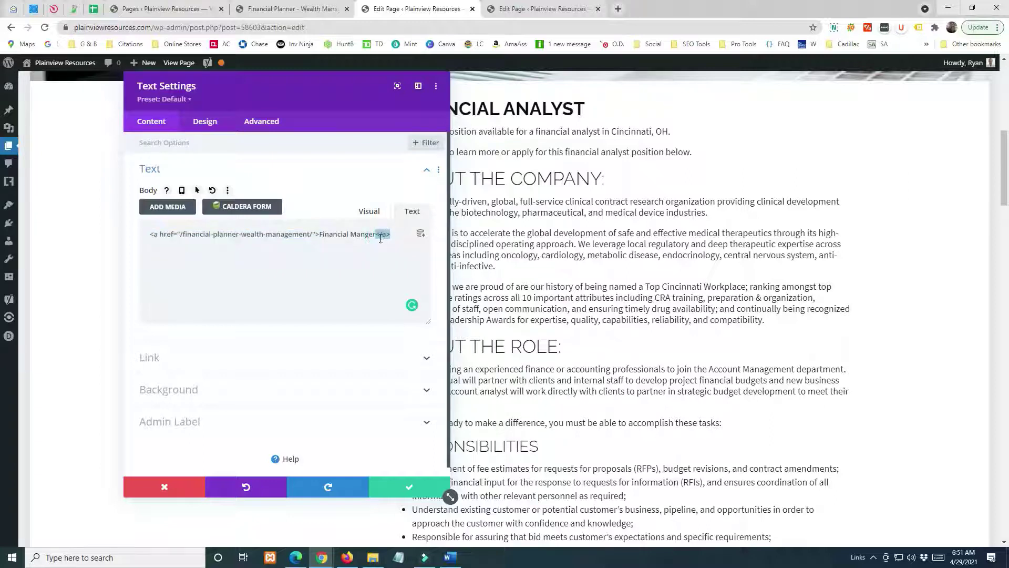
pyautogui.moveTo(159, 234); pyautogui.dragTo(182, 236)
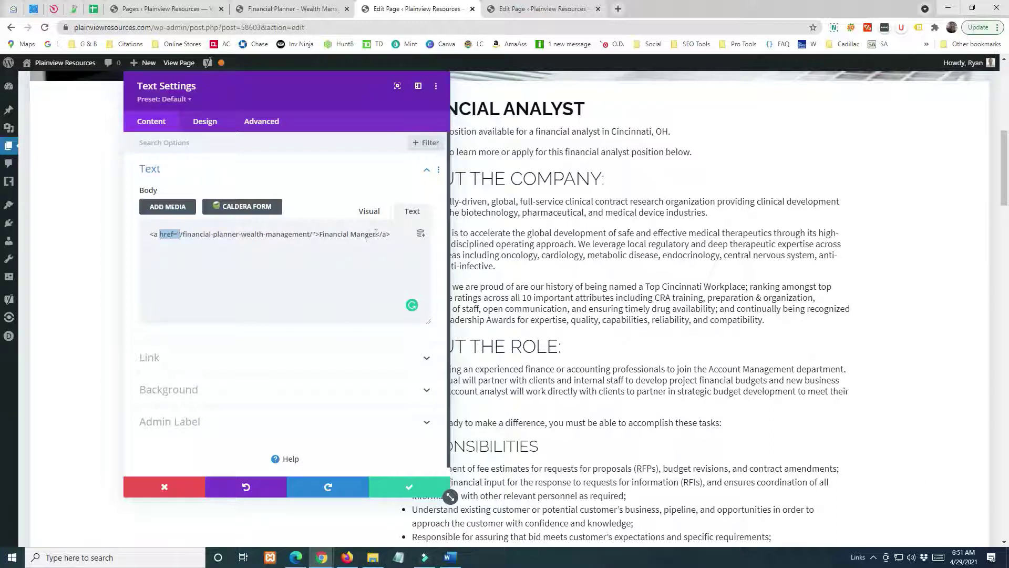
# Change the duplicated entry's link text to Wealth Manager, accept the module changes and save the Financial Analyst page
pyautogui.moveTo(376, 233); pyautogui.dragTo(318, 238)
pyautogui.write('Weat')
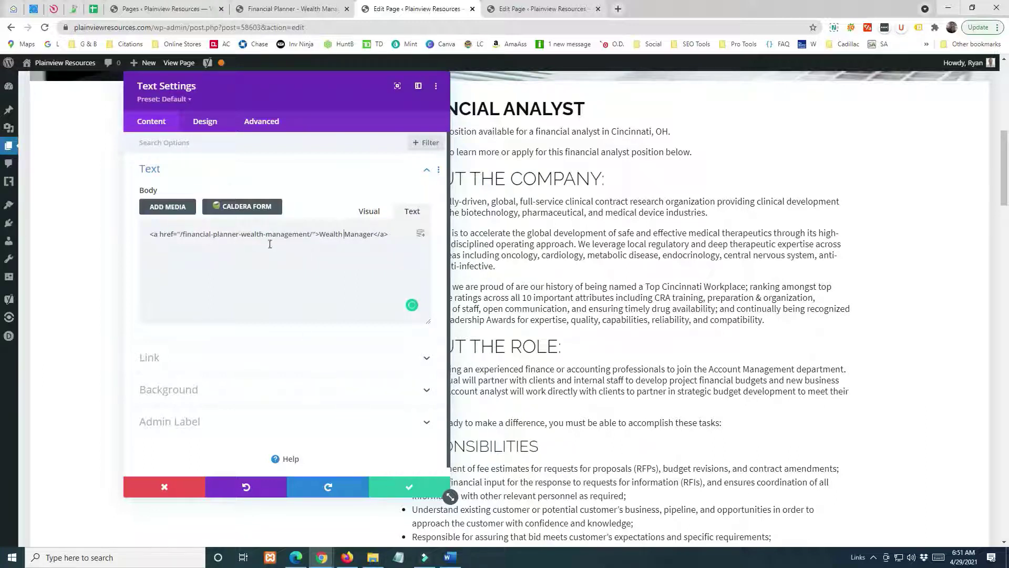
pyautogui.click(414, 488)
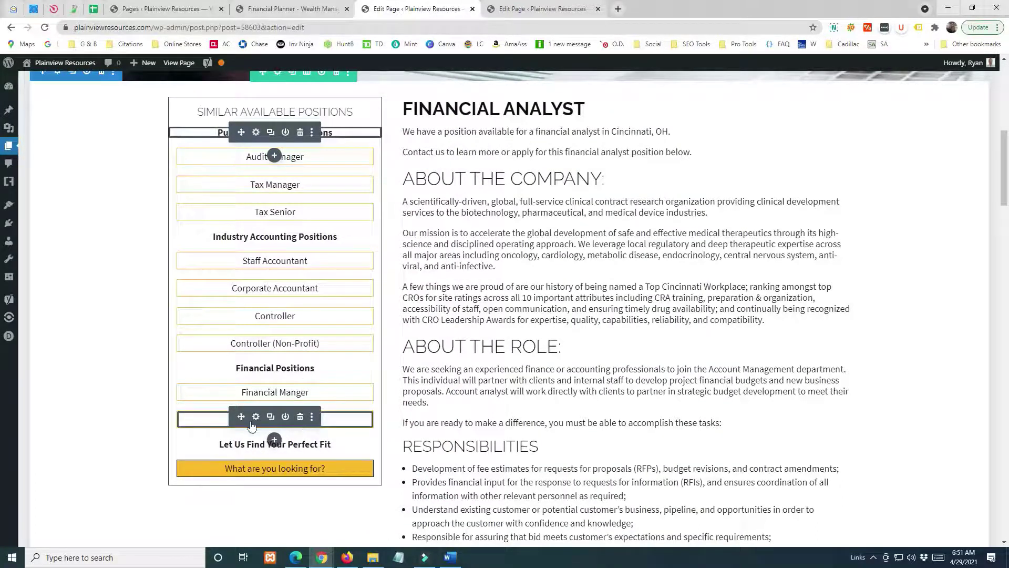
pyautogui.scroll(8, 652, 158)
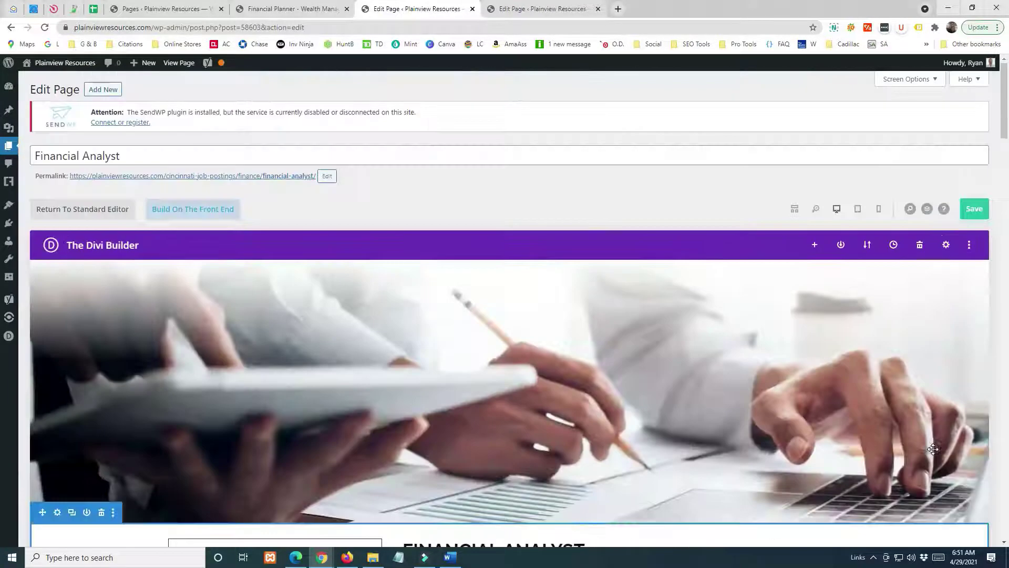
pyautogui.click(973, 210)
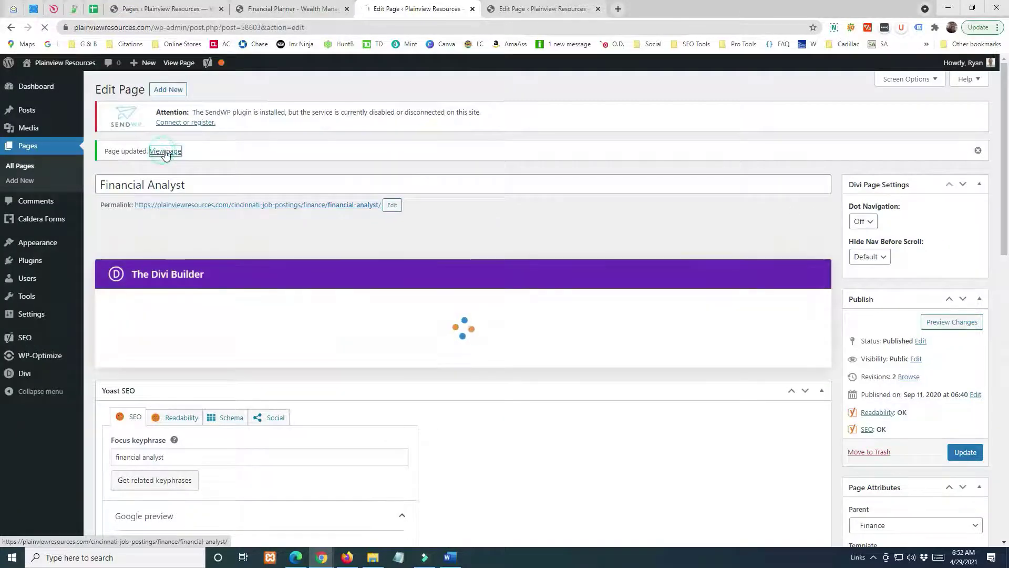
# View the live Financial Analyst page and follow its Wealth Manager sidebar link to check the job page
pyautogui.click(165, 146)
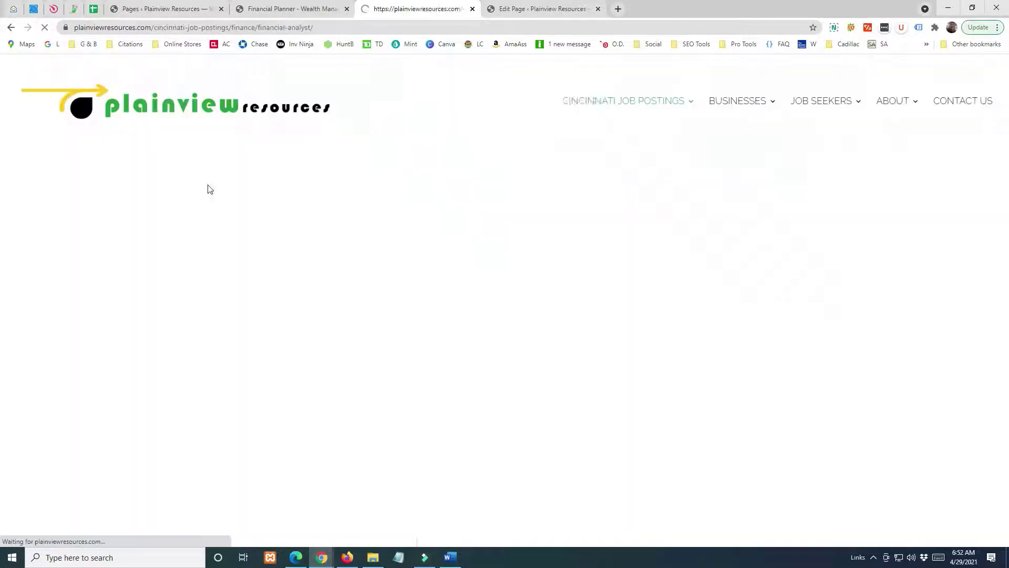
pyautogui.scroll(-3, 356, 203)
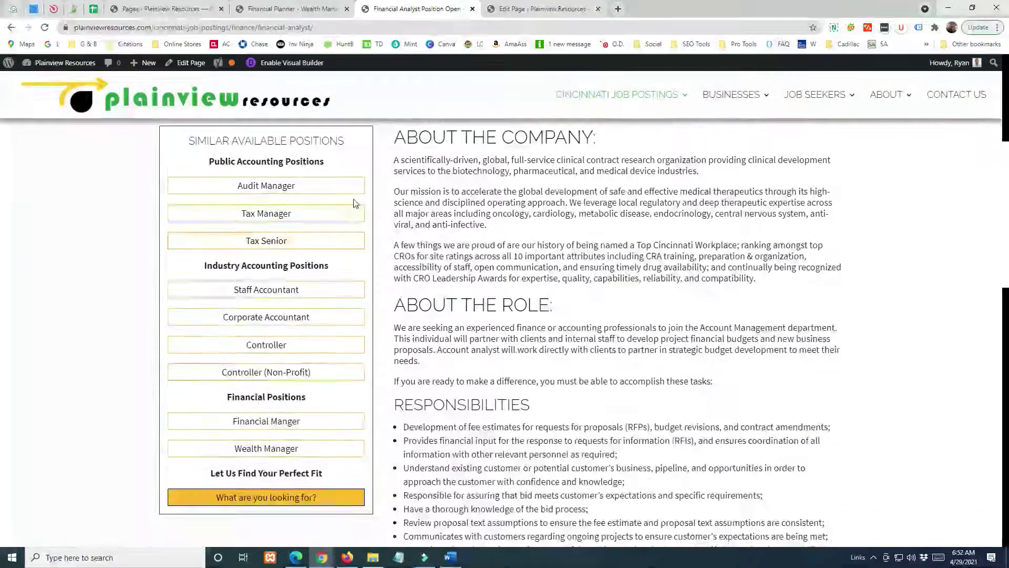
pyautogui.click(266, 448)
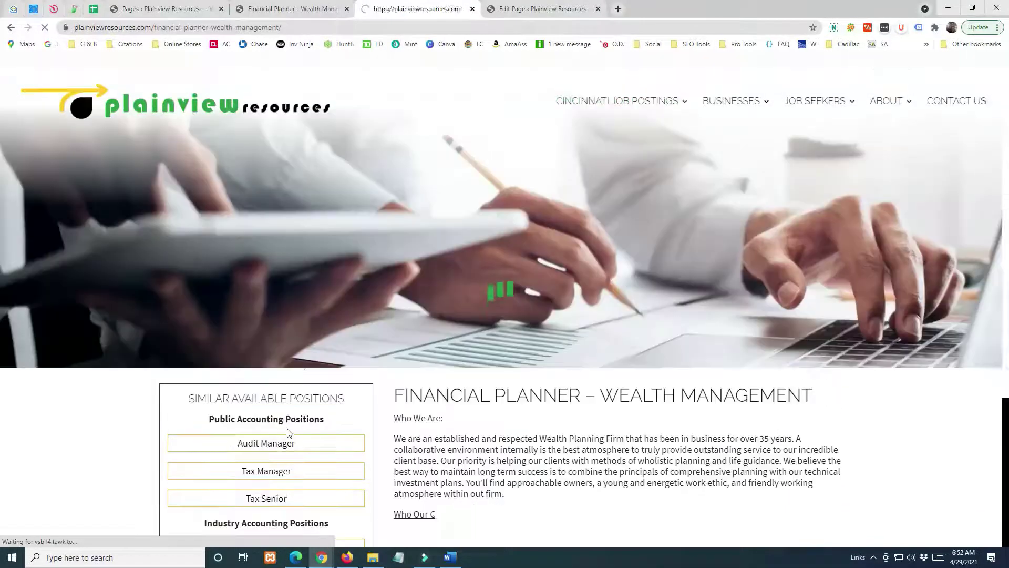
pyautogui.scroll(-5, 320, 276)
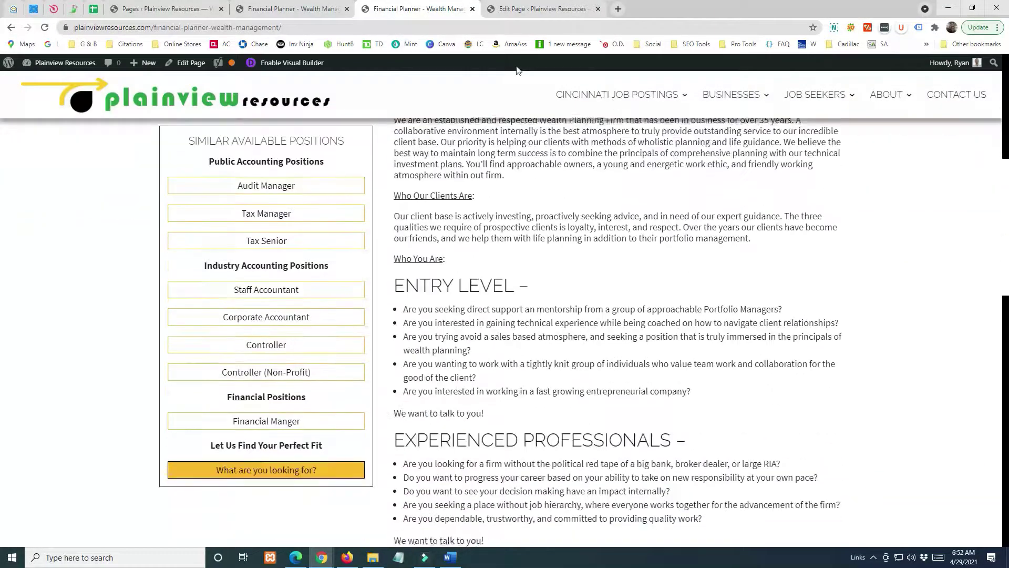
# Return to the original Financial Planner – Wealth Management page and look it over down to the footer
pyautogui.click(525, 9)
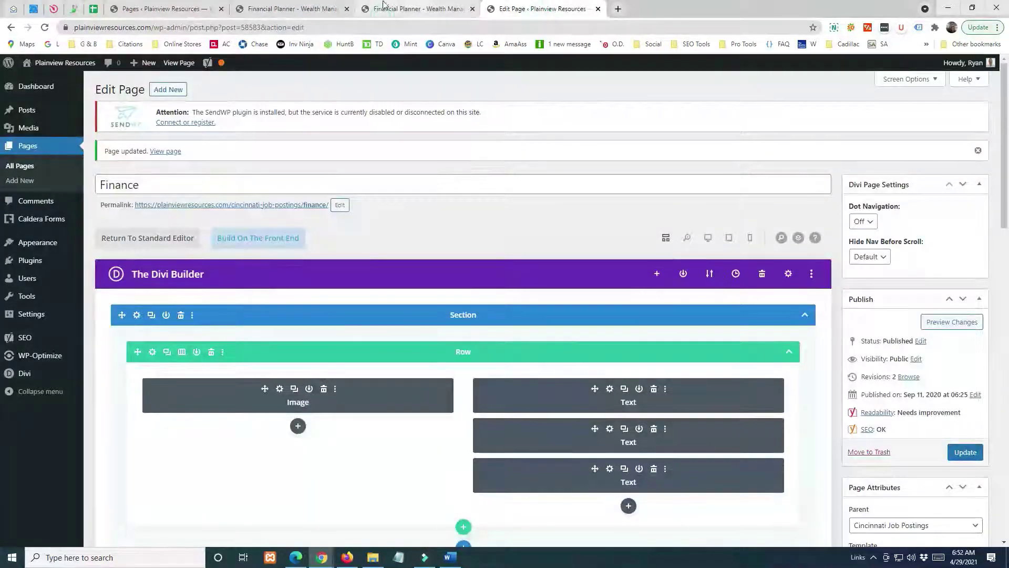
pyautogui.click(384, 5)
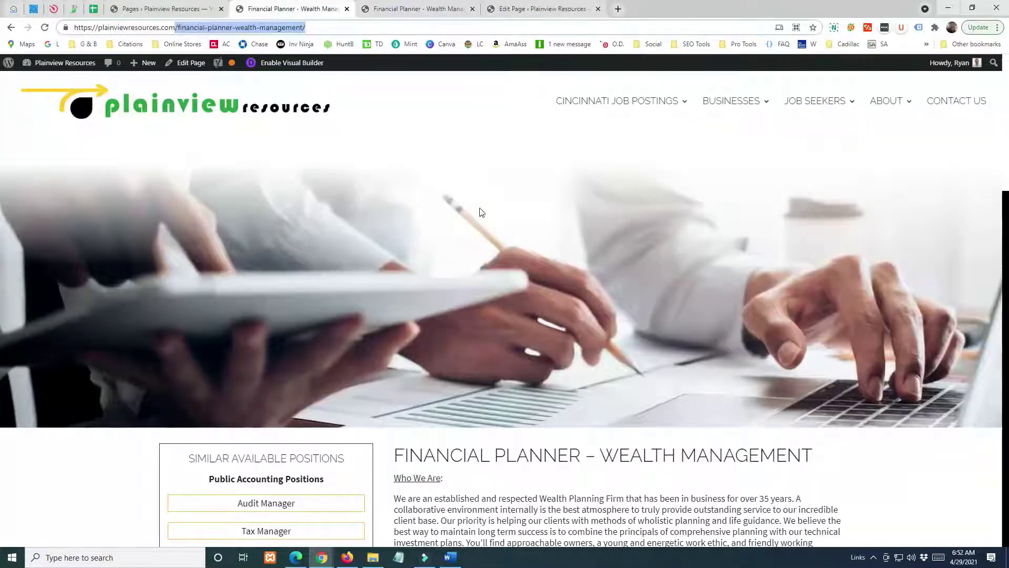
pyautogui.scroll(-15, 481, 212)
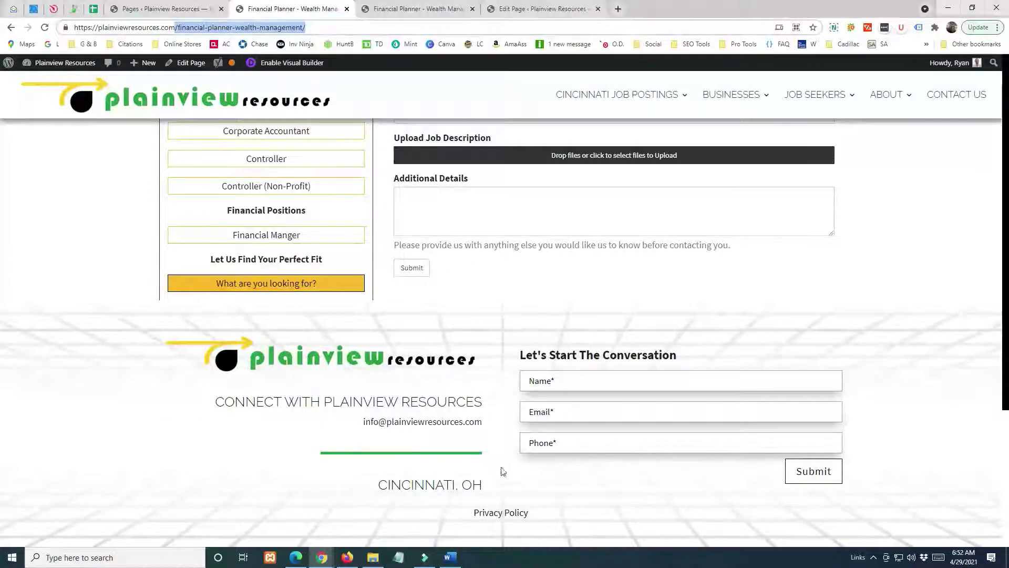
pyautogui.scroll(5, 503, 472)
# Go from the WordPress pages list to the Menus editor under the site's appearance settings
pyautogui.click(159, 8)
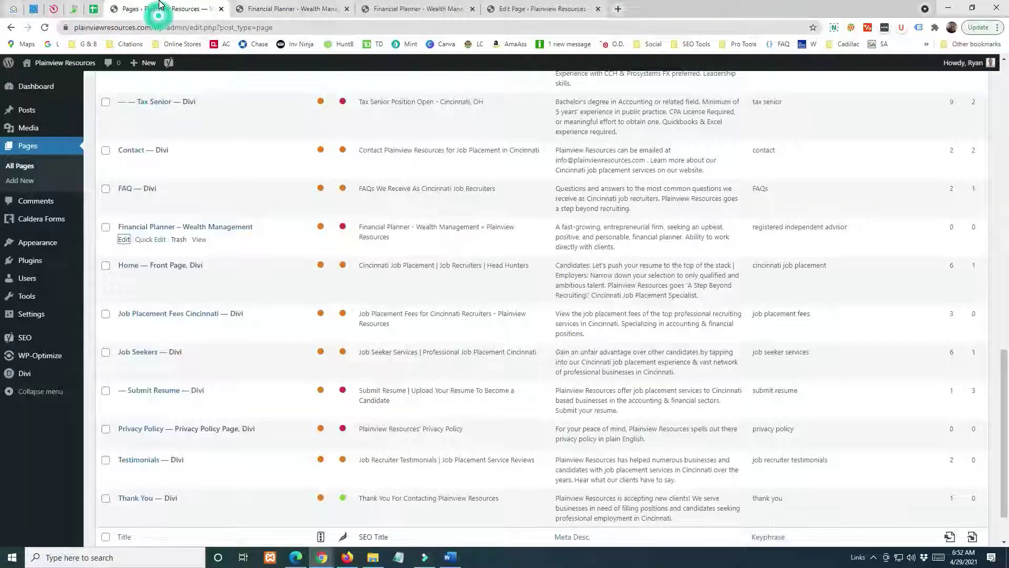
pyautogui.moveTo(32, 247)
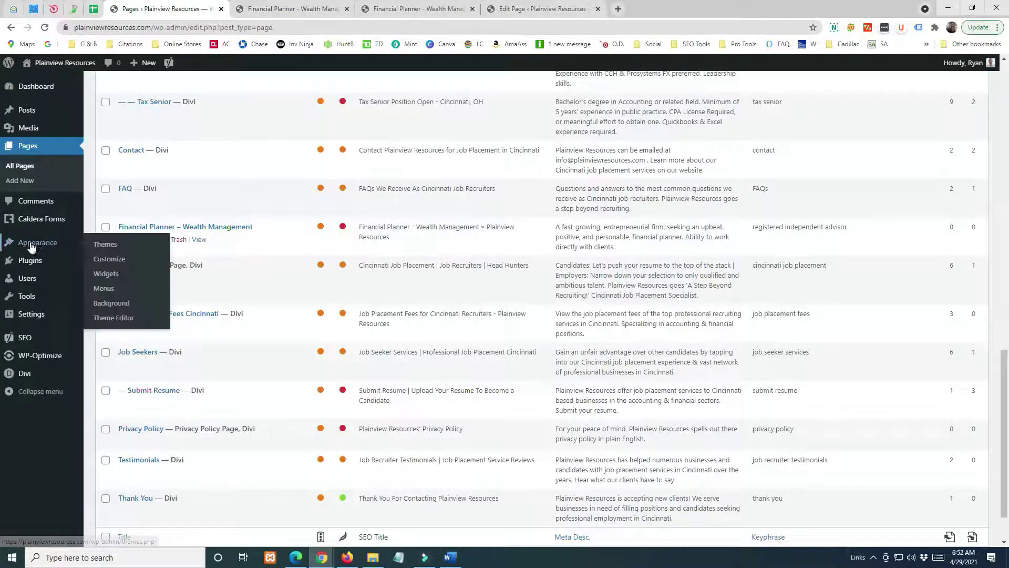
pyautogui.click(103, 288)
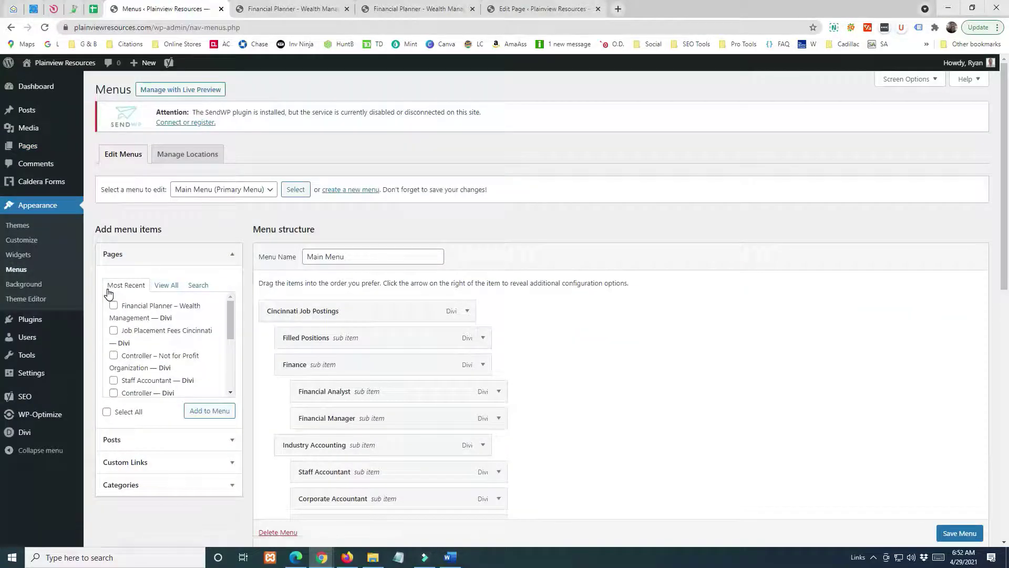
# Look through the recent pages, all pages and posts available as menu items
pyautogui.click(113, 305)
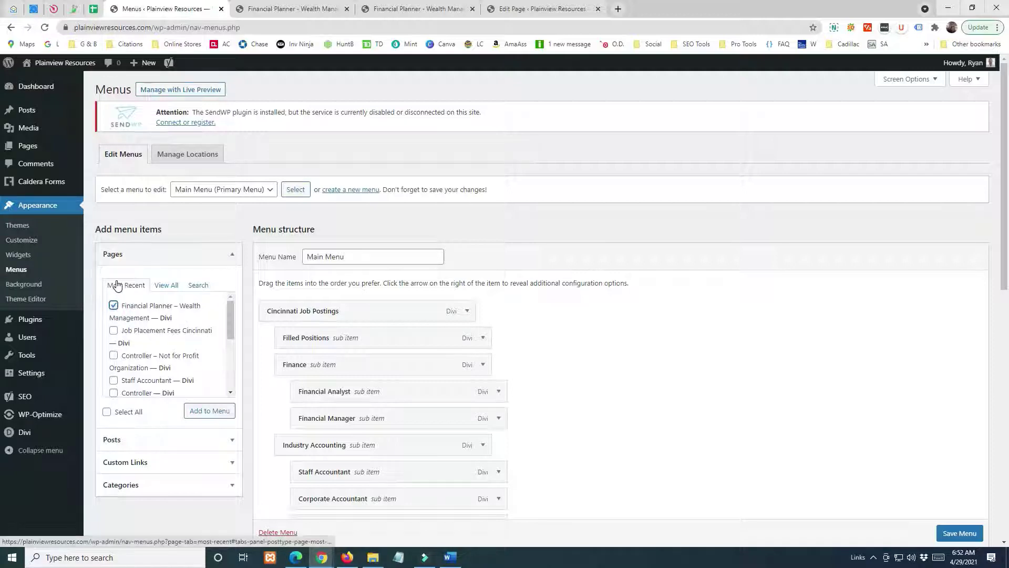
pyautogui.click(168, 282)
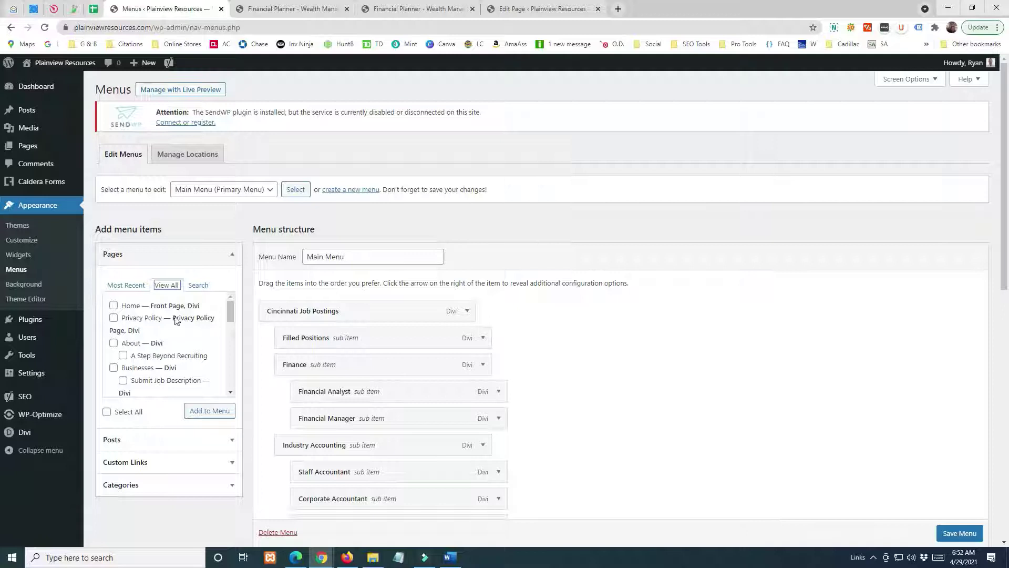
pyautogui.click(117, 441)
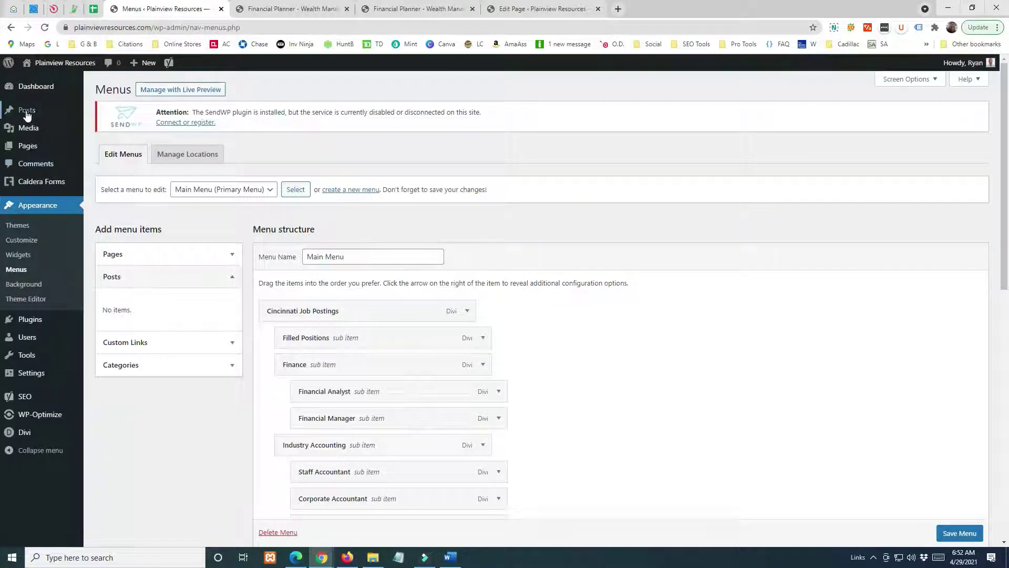
pyautogui.moveTo(29, 113)
pyautogui.moveTo(24, 152)
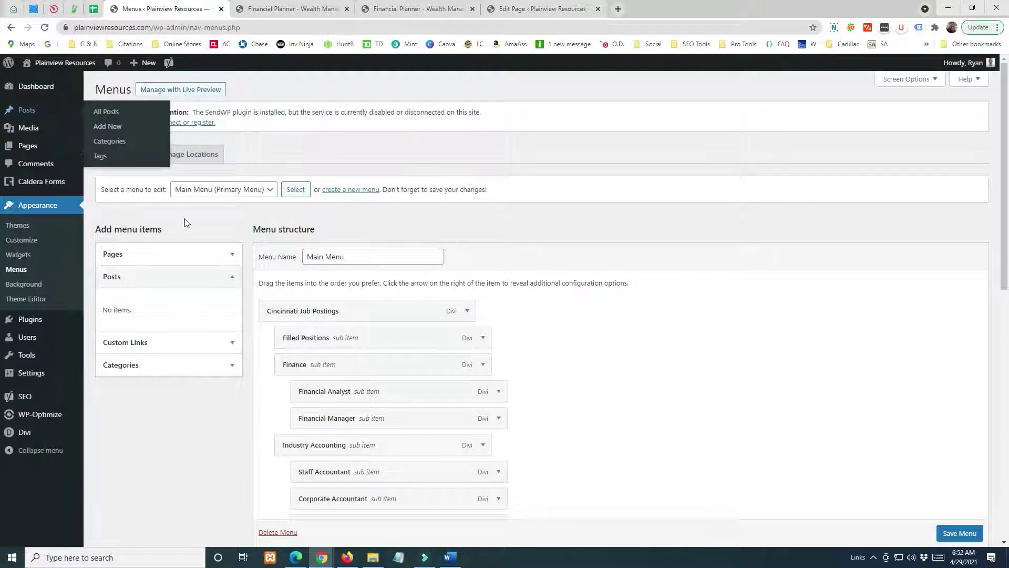
# Add the Financial Planner – Wealth Management page from the most recent pages to the Main Menu
pyautogui.click(152, 253)
pyautogui.click(138, 292)
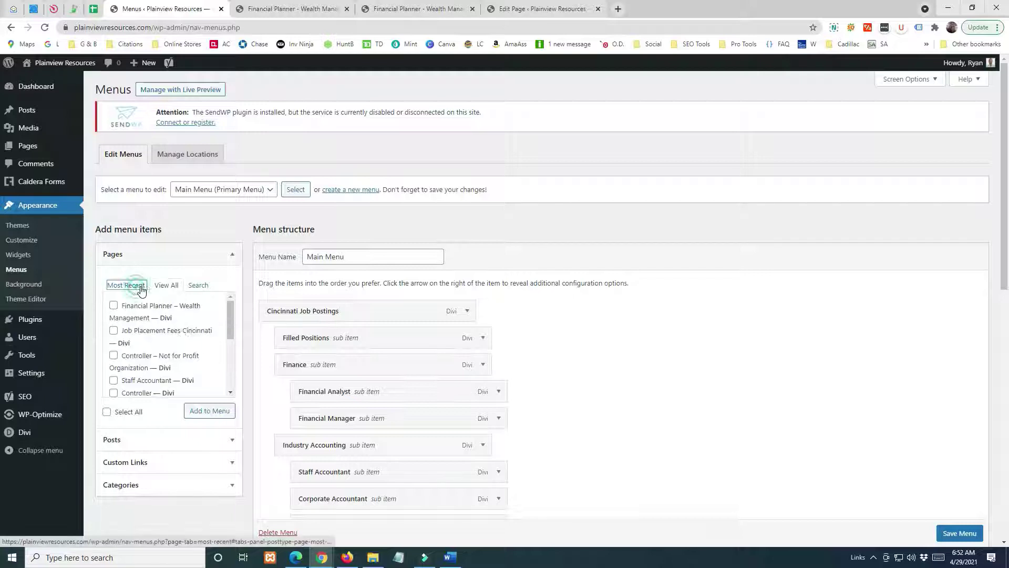
pyautogui.click(113, 305)
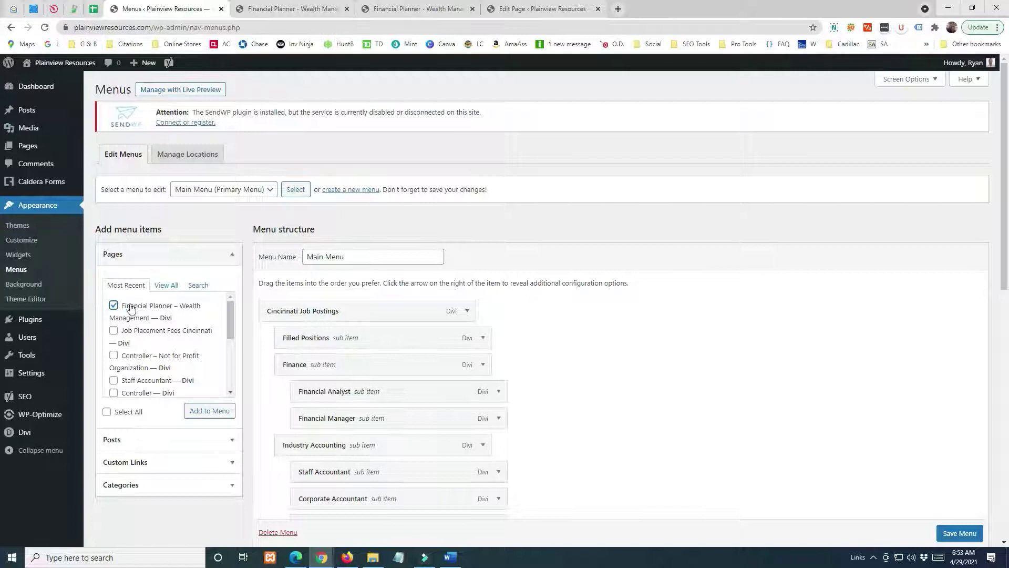
pyautogui.click(202, 413)
# Move the Financial Planner – Wealth Management menu item under Finance, directly below Financial Manager, as a sub item
pyautogui.scroll(-6, 597, 414)
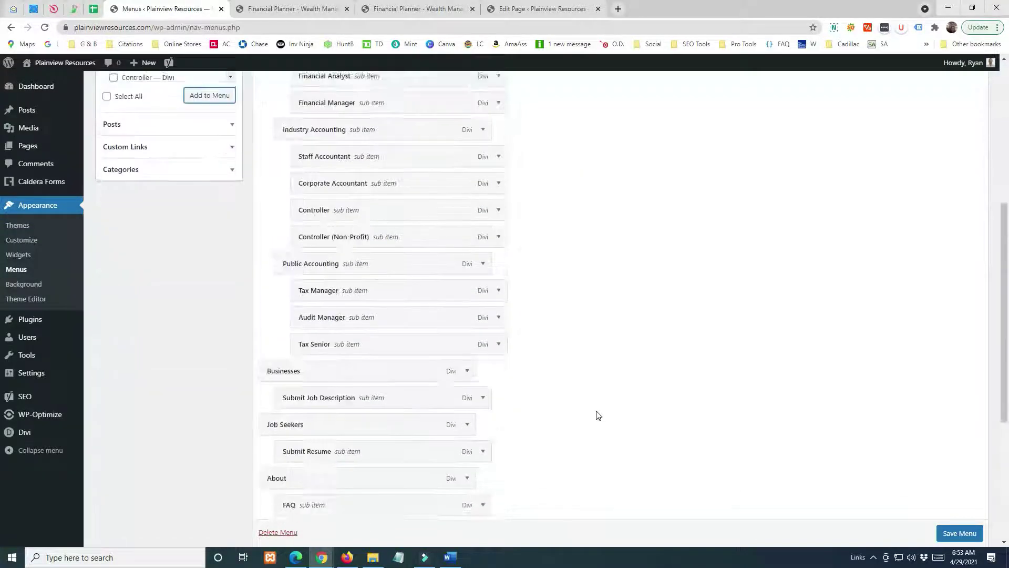
pyautogui.scroll(-5, 597, 414)
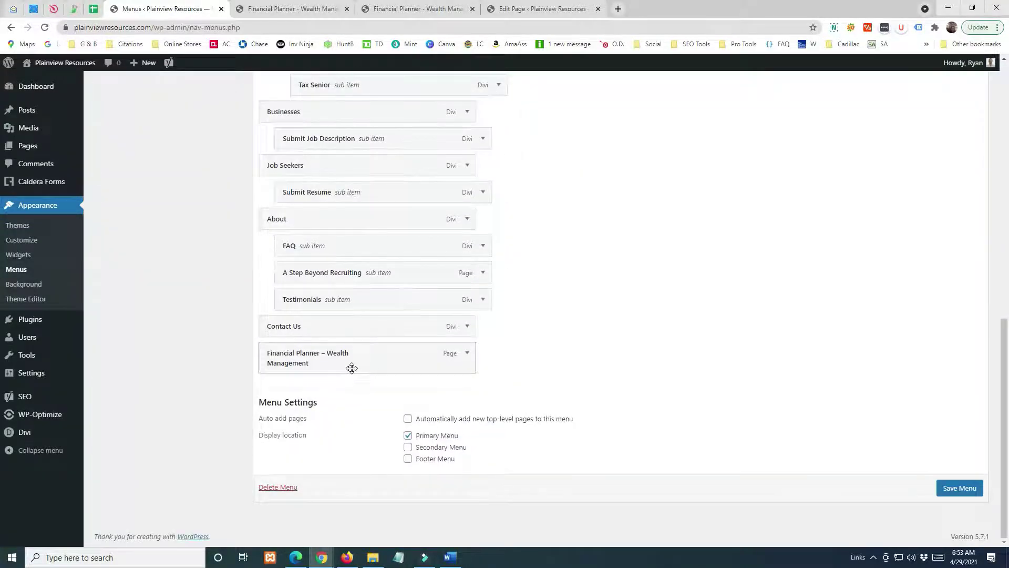
pyautogui.moveTo(345, 357); pyautogui.dragTo(401, 165)
pyautogui.scroll(5, 611, 271)
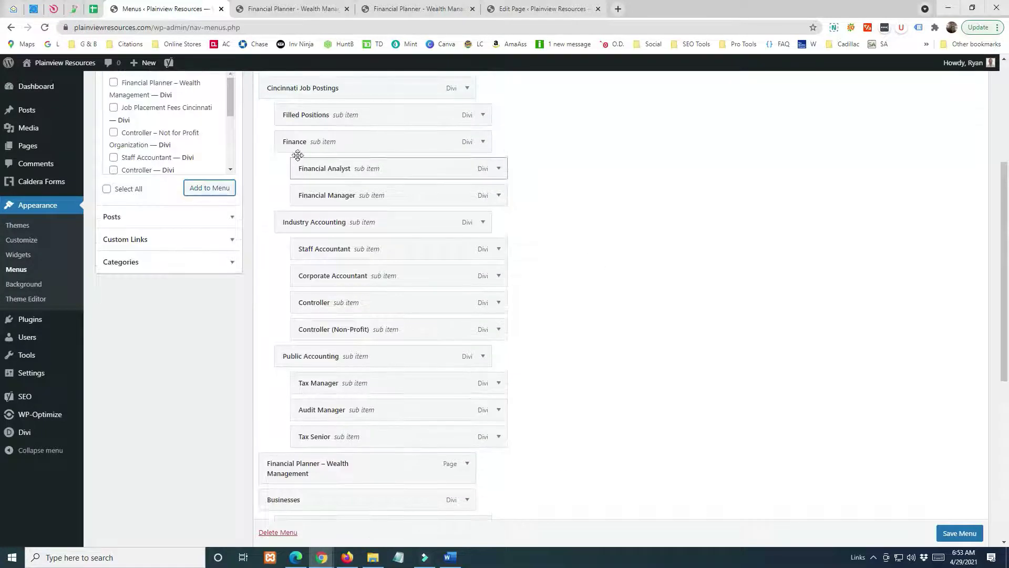
pyautogui.moveTo(281, 460); pyautogui.dragTo(317, 217)
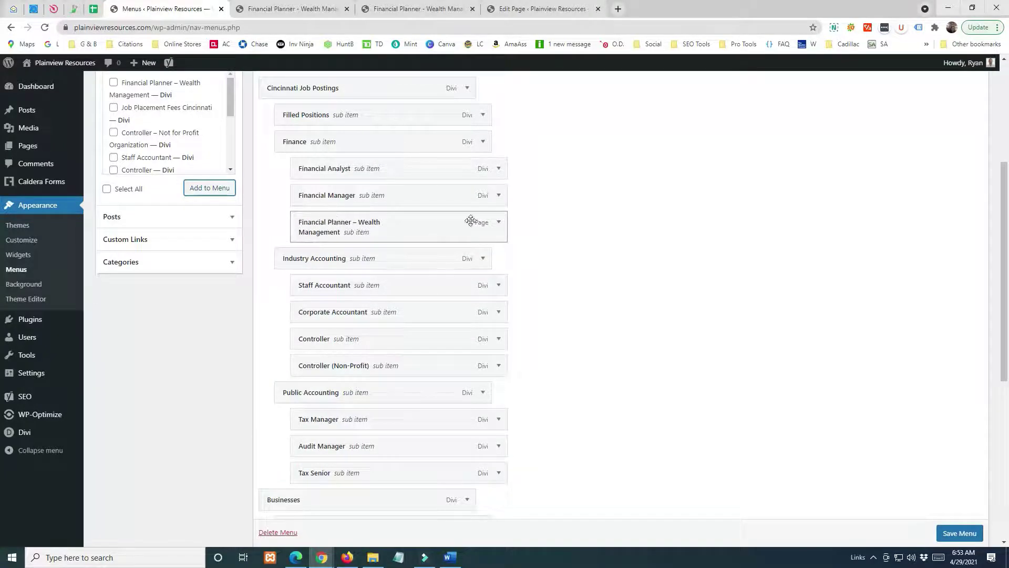
pyautogui.scroll(2, 257, 223)
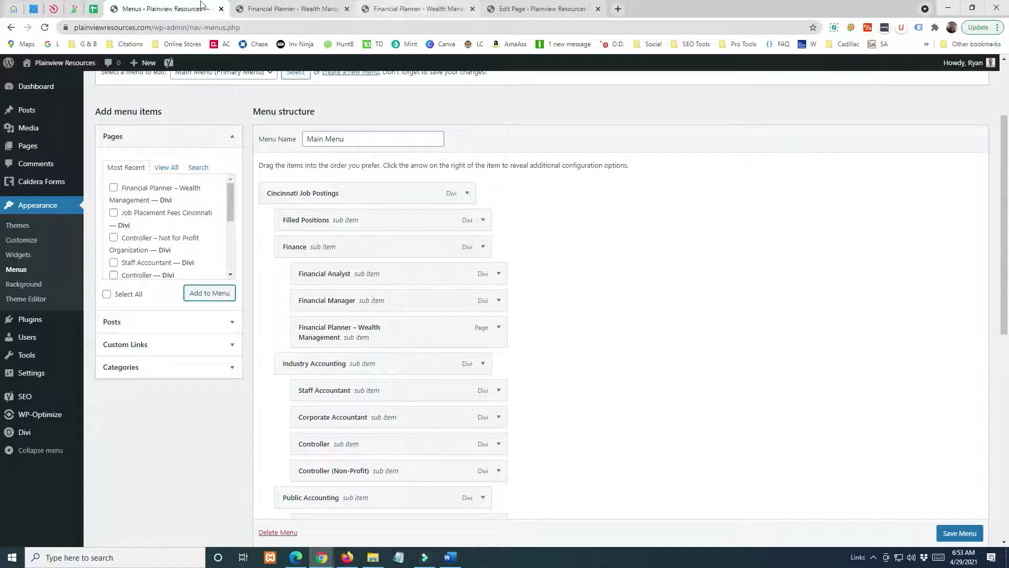
# Check the Cincinnati Job Postings submenu on the live job page and return to the menu editor
pyautogui.click(273, 9)
pyautogui.moveTo(638, 97)
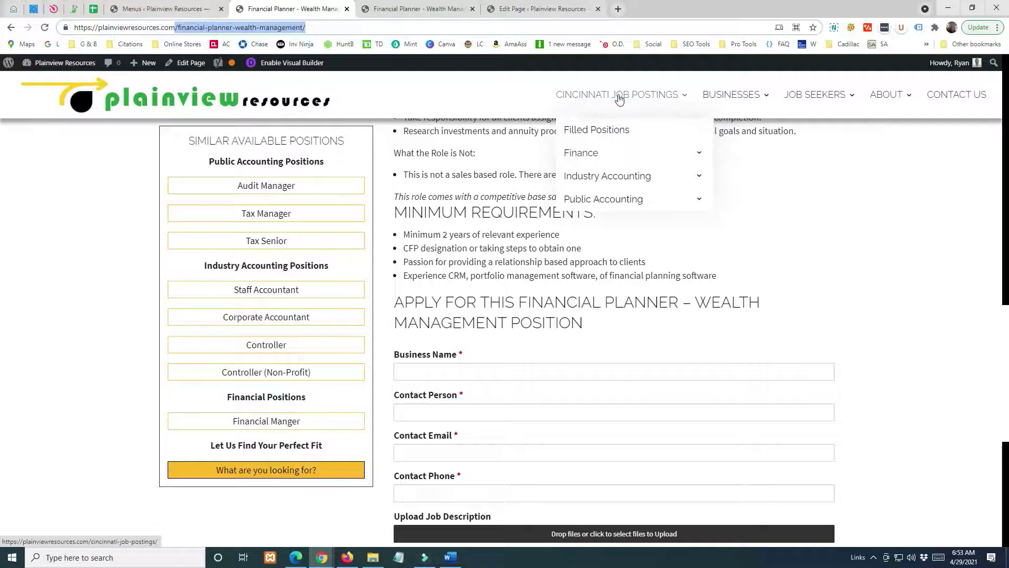
pyautogui.click(165, 5)
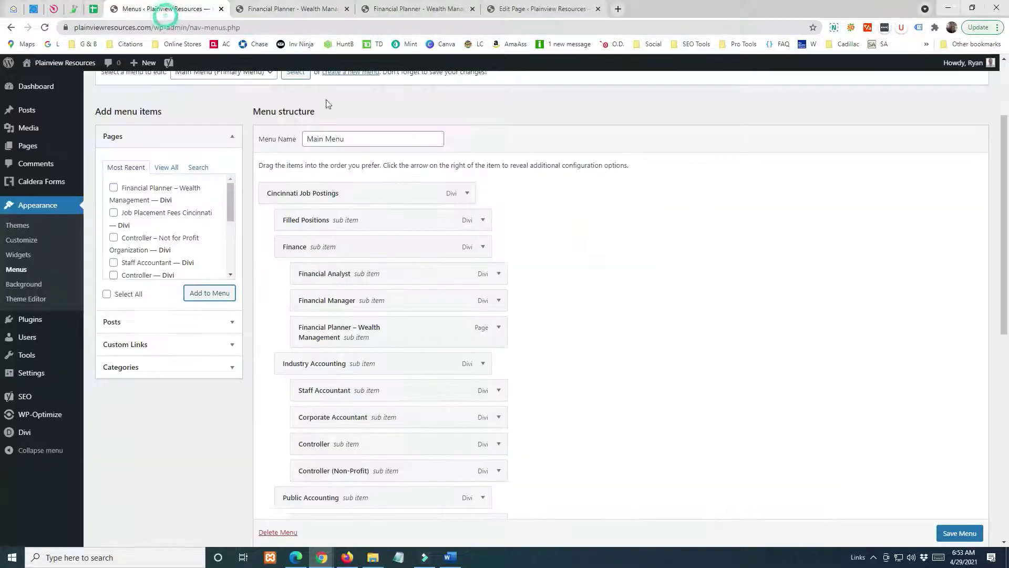
# Expand the Financial Planner – Wealth Management menu item to review its navigation label, and save the Main Menu
pyautogui.click(498, 328)
pyautogui.doubleClick(342, 373)
pyautogui.moveTo(342, 373); pyautogui.dragTo(366, 372)
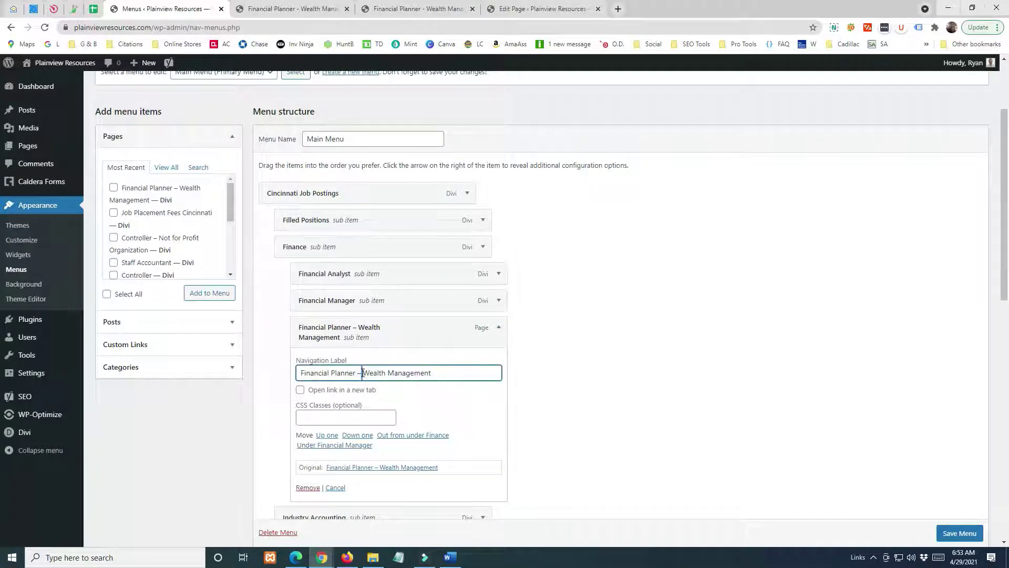
pyautogui.click(956, 529)
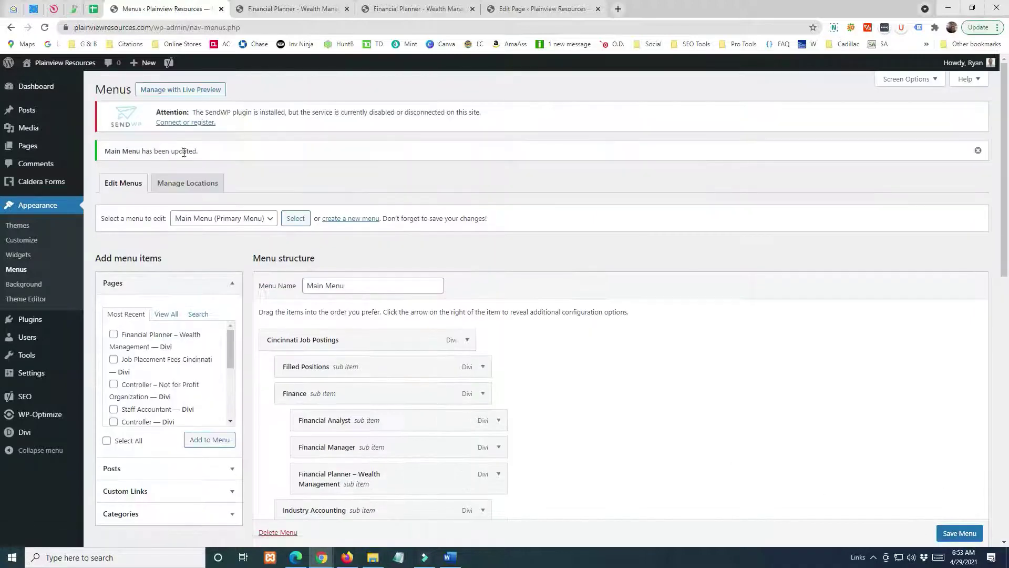
# Reload the live job page, check the Finance submenu under Cincinnati Job Postings, and look over the page down to its footer
pyautogui.click(335, 8)
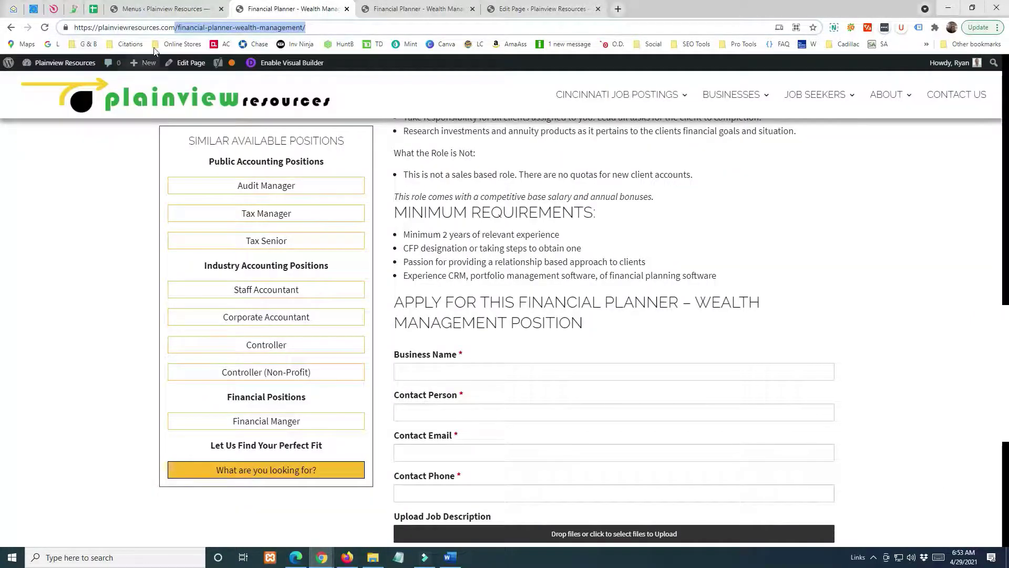
pyautogui.click(43, 30)
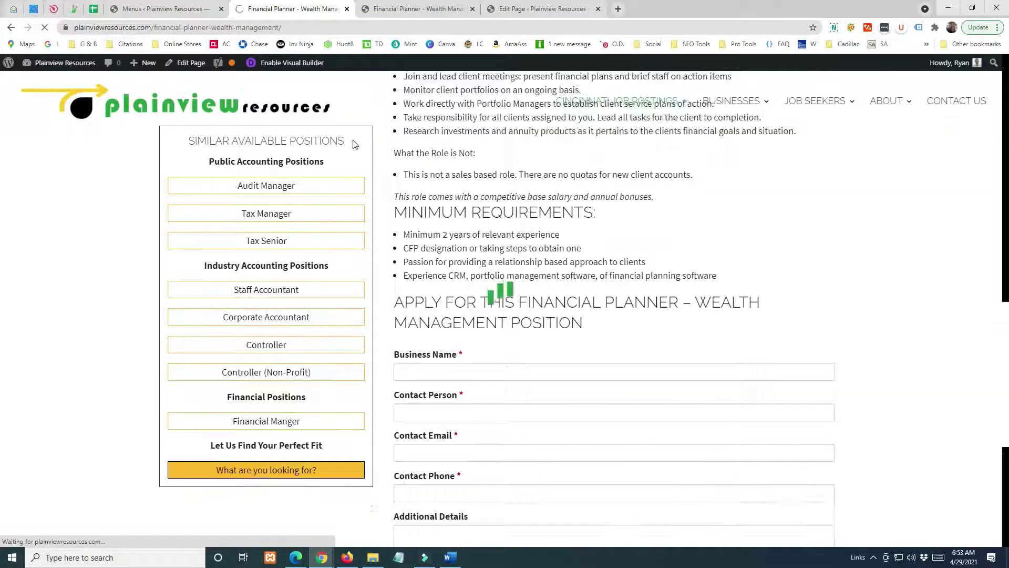
pyautogui.moveTo(623, 101)
pyautogui.moveTo(631, 156)
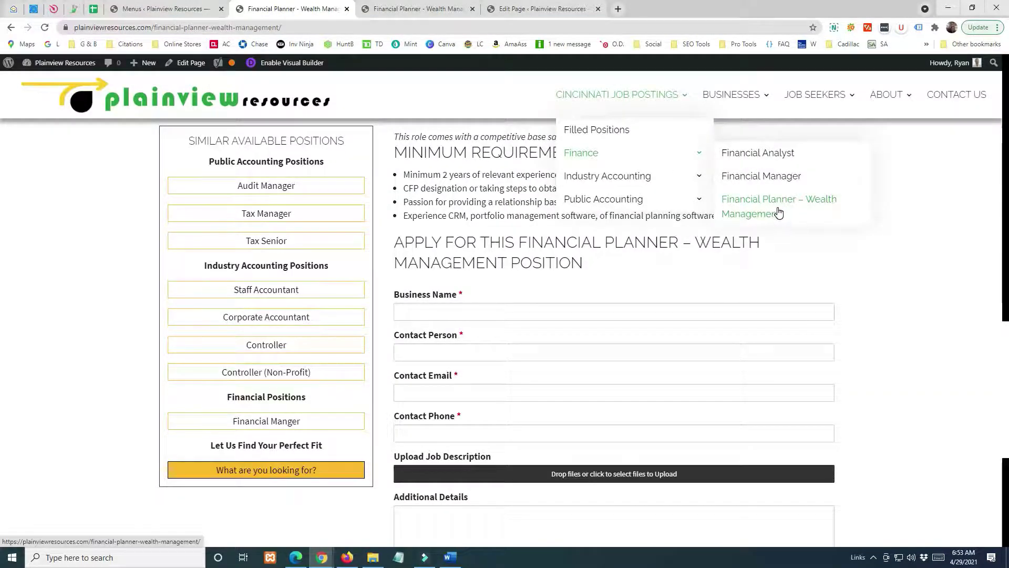
pyautogui.moveTo(896, 103)
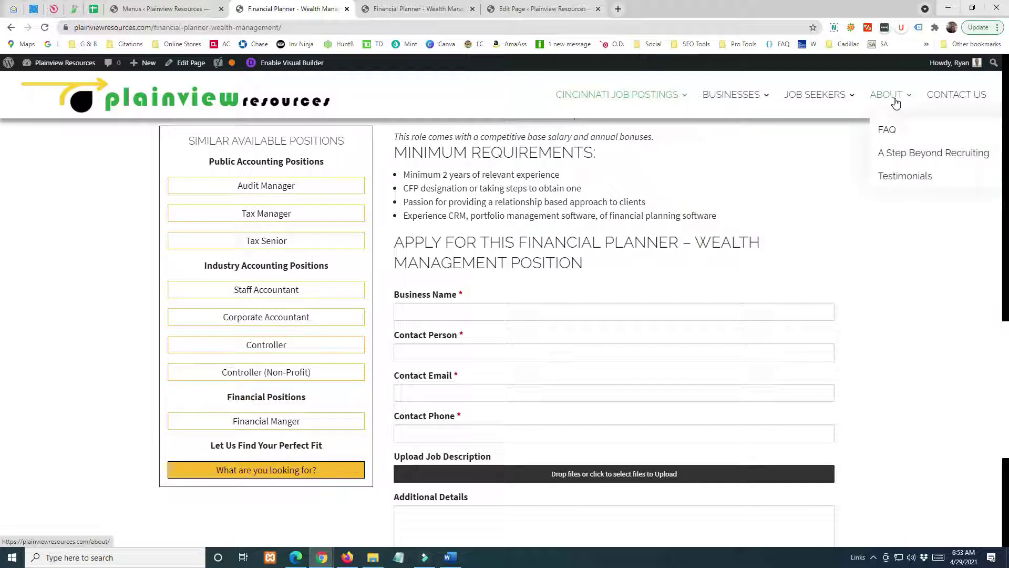
pyautogui.moveTo(606, 184)
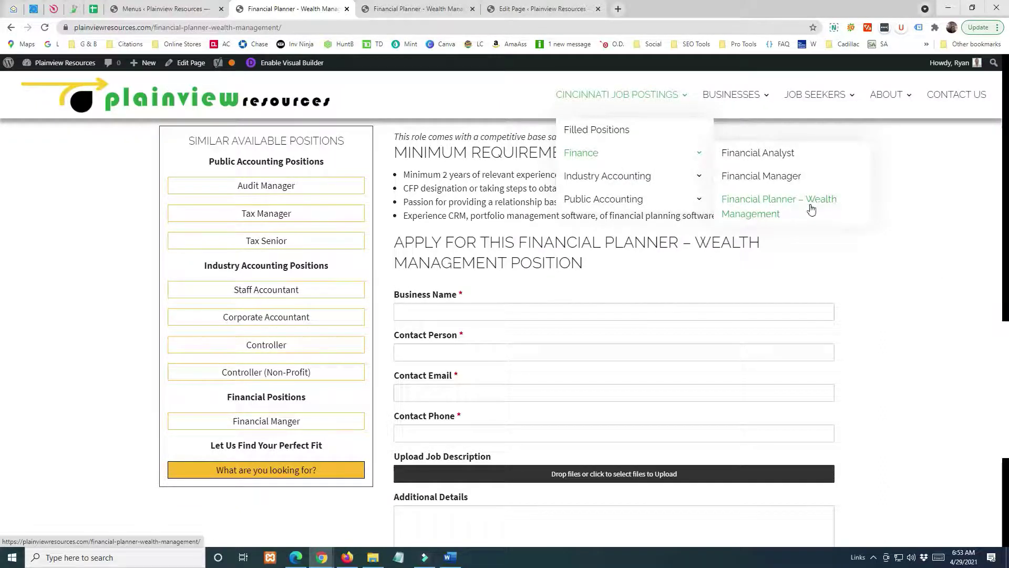
pyautogui.moveTo(774, 202)
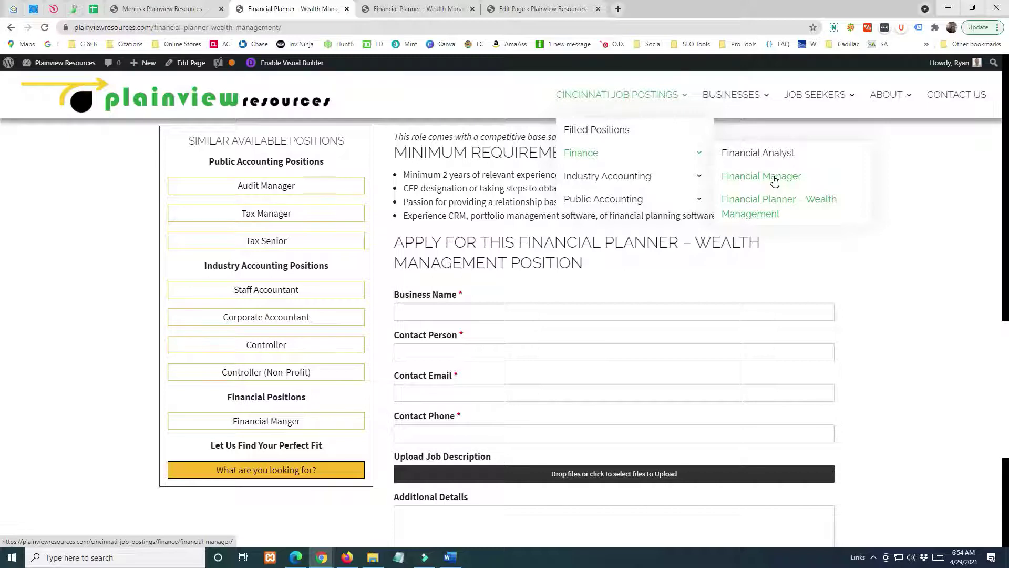
pyautogui.scroll(-5, 462, 200)
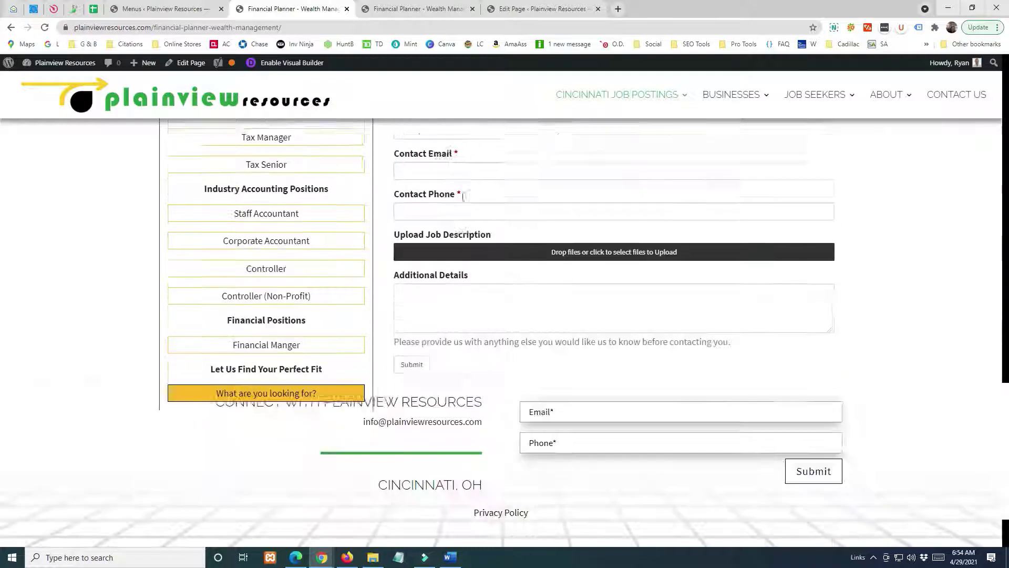
pyautogui.scroll(-1, 463, 199)
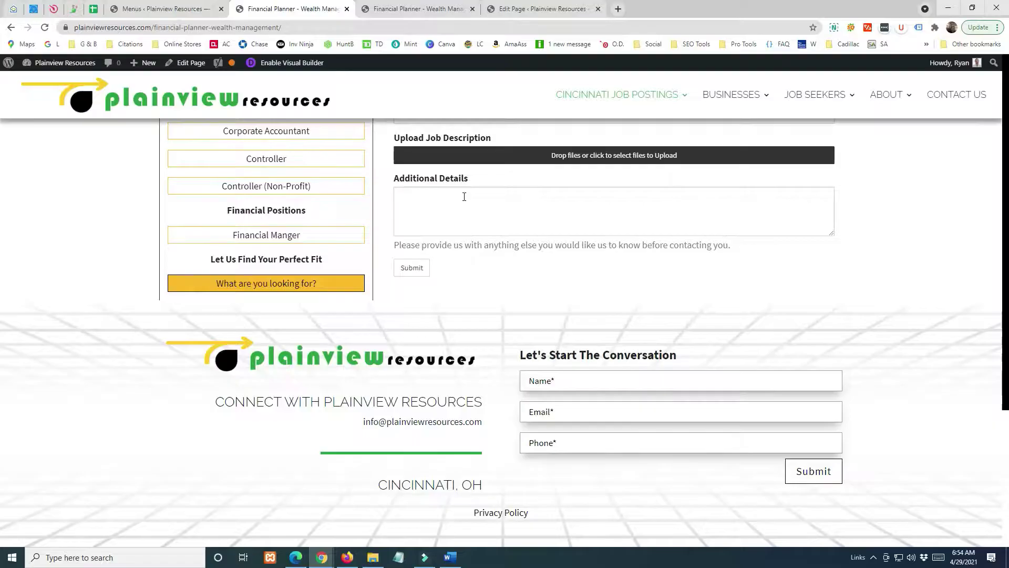
pyautogui.scroll(15, 464, 197)
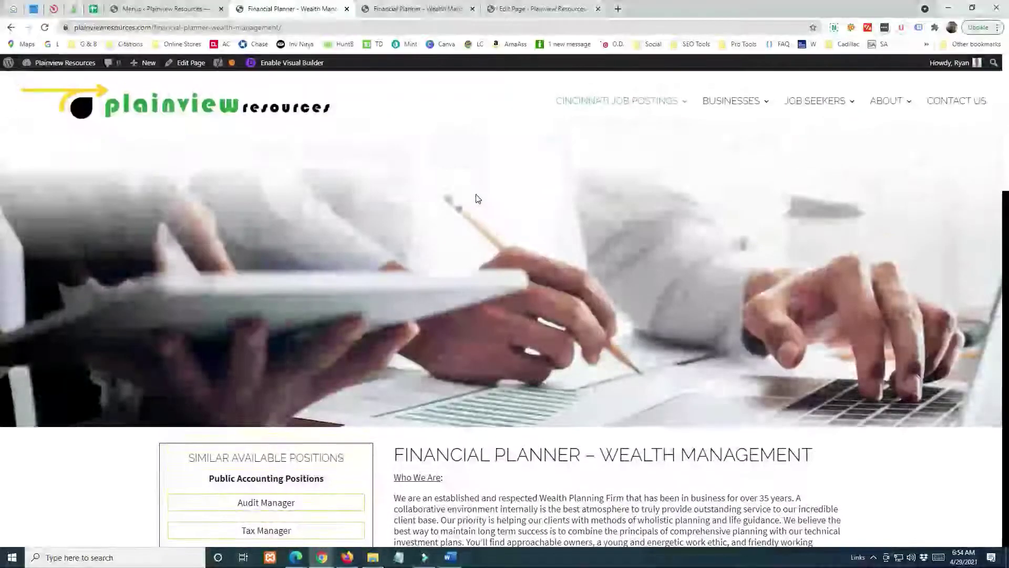